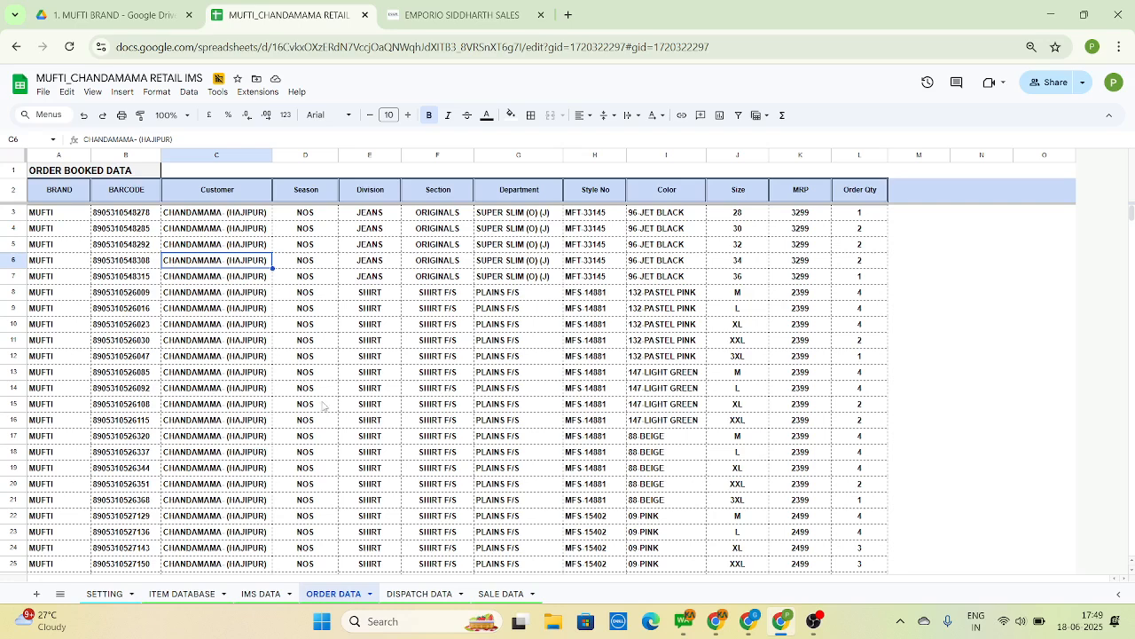
# Review the ORDER DATA sheet from its first records to the last filled row and back to the Customer column
pyautogui.press('Left')
pyautogui.press('Left')
pyautogui.hotkey('ctrl', 'Down')
pyautogui.hotkey('ctrl', 'Up')
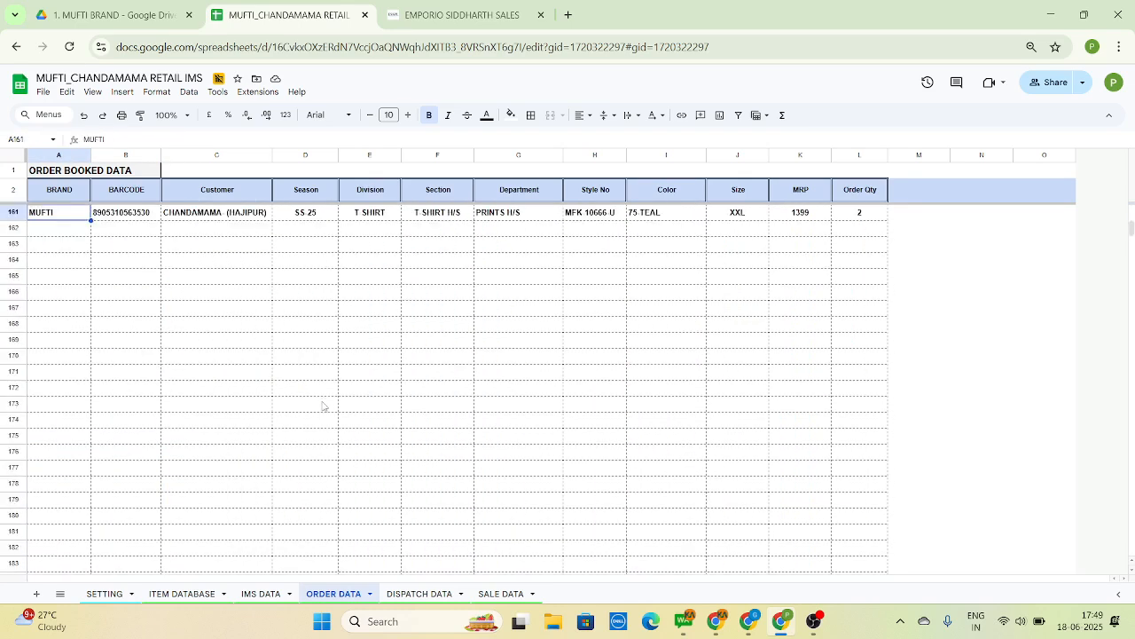
pyautogui.press('Down')
pyautogui.press('Right')
pyautogui.press('Right')
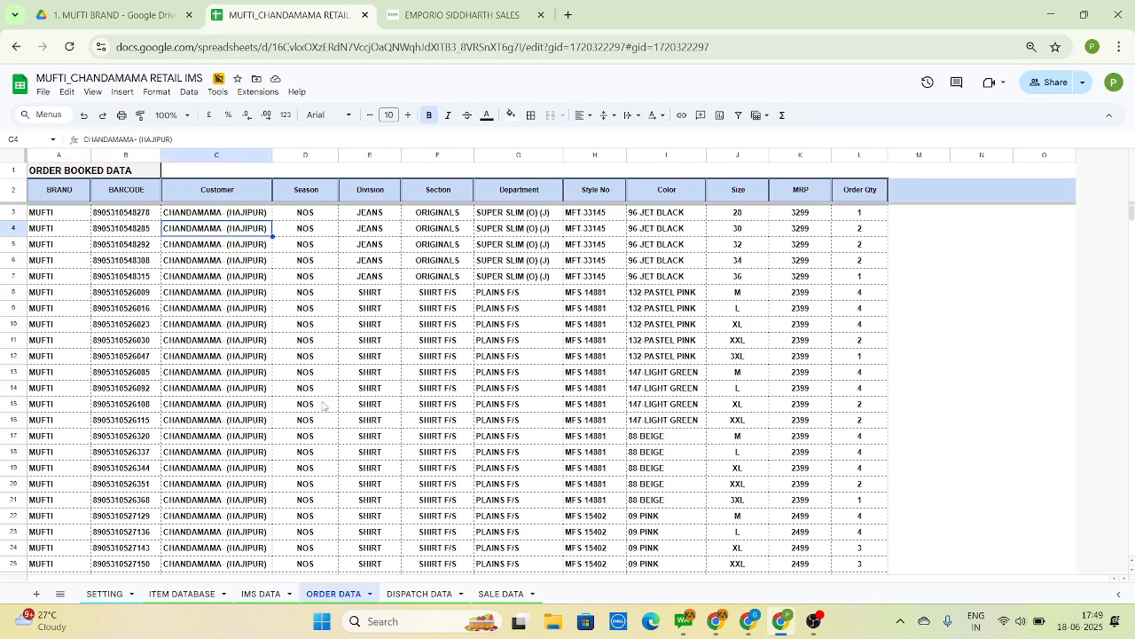
pyautogui.press('Down')
pyautogui.press('Down')
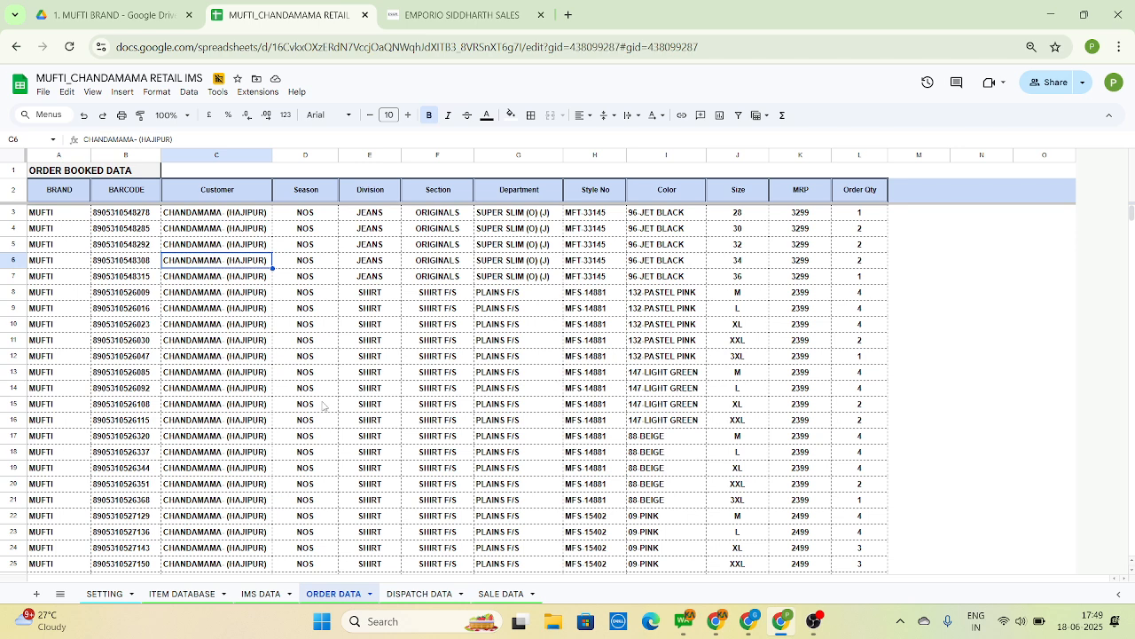
# Examine the DISPATCH DATA sheet's columns from Billing Type across to TYPE
pyautogui.hotkey('ctrl', 'pagedown')
pyautogui.press('Down')
pyautogui.press('Down')
pyautogui.press('Down')
pyautogui.press('Down')
pyautogui.press('Right')
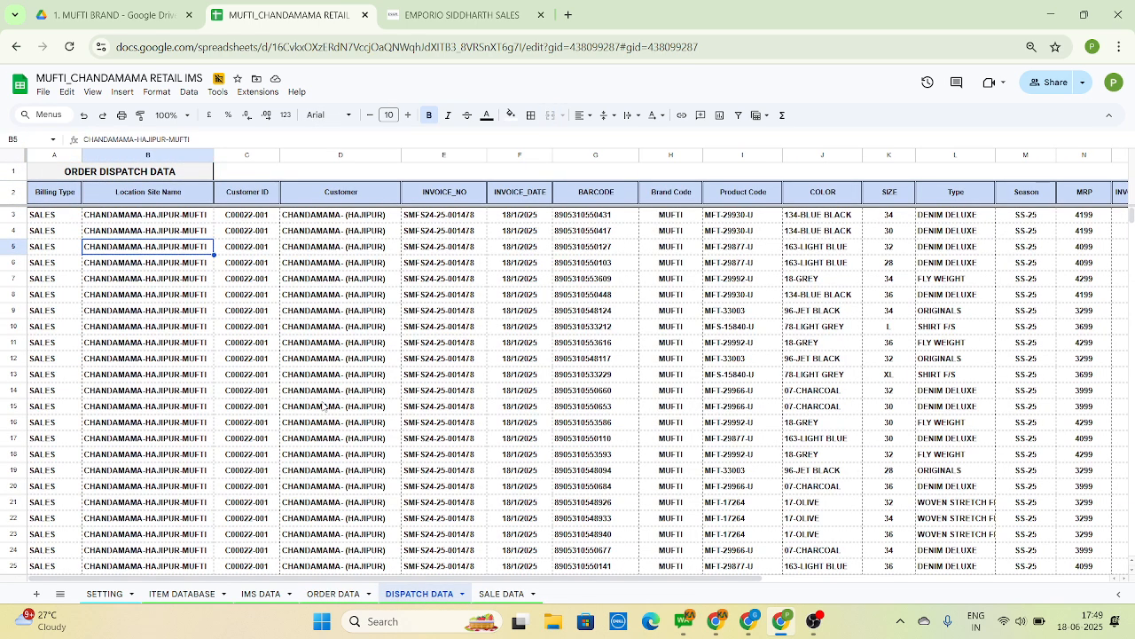
pyautogui.press('Down')
pyautogui.press('Right')
pyautogui.press('Right')
pyautogui.press('Right')
pyautogui.press('Right')
pyautogui.press('Right')
pyautogui.press('Right')
pyautogui.press('Right')
pyautogui.press('Right')
pyautogui.press('Right')
pyautogui.press('Right')
pyautogui.press('Right')
pyautogui.press('Right')
pyautogui.press('Right')
pyautogui.press('Right')
pyautogui.press('Right')
pyautogui.press('Right')
pyautogui.press('Right')
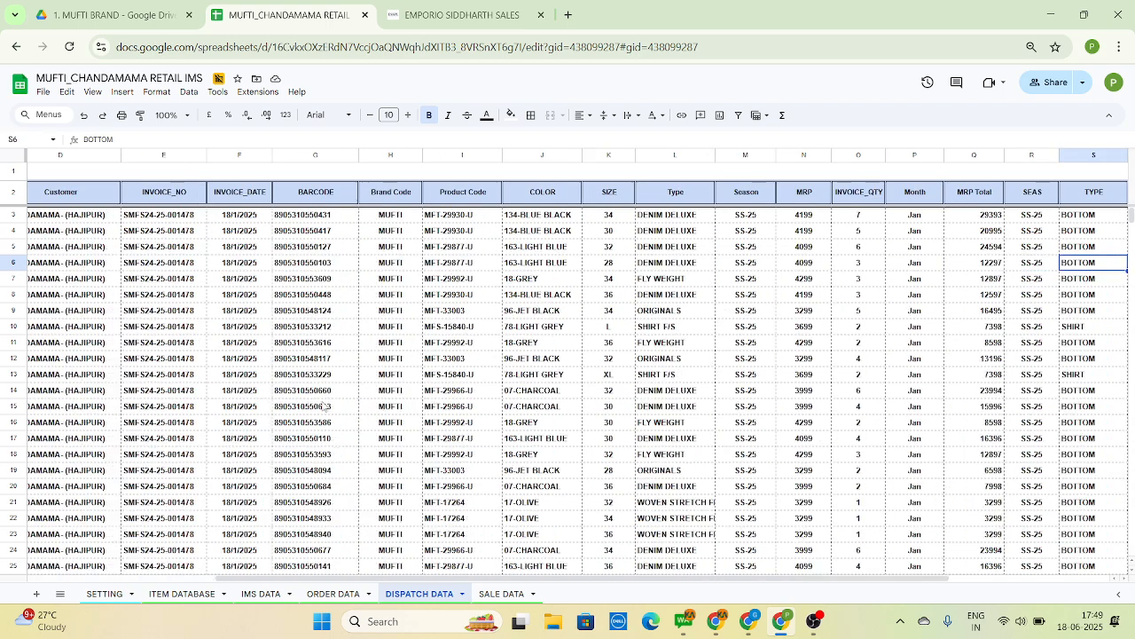
pyautogui.press('Right')
pyautogui.press('Right')
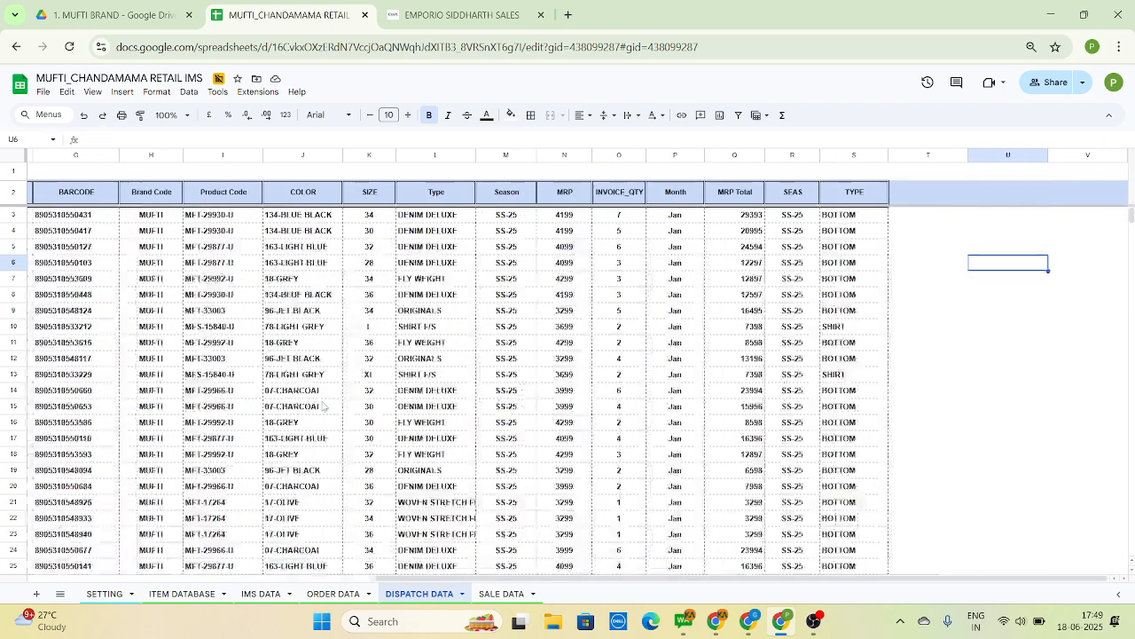
# Examine the SALE DATA sheet's columns from DATE across to ITEM_RSP and return to the DATE column
pyautogui.hotkey('ctrl', 'pagedown')
pyautogui.press('Down')
pyautogui.press('Down')
pyautogui.press('Down')
pyautogui.press('Down')
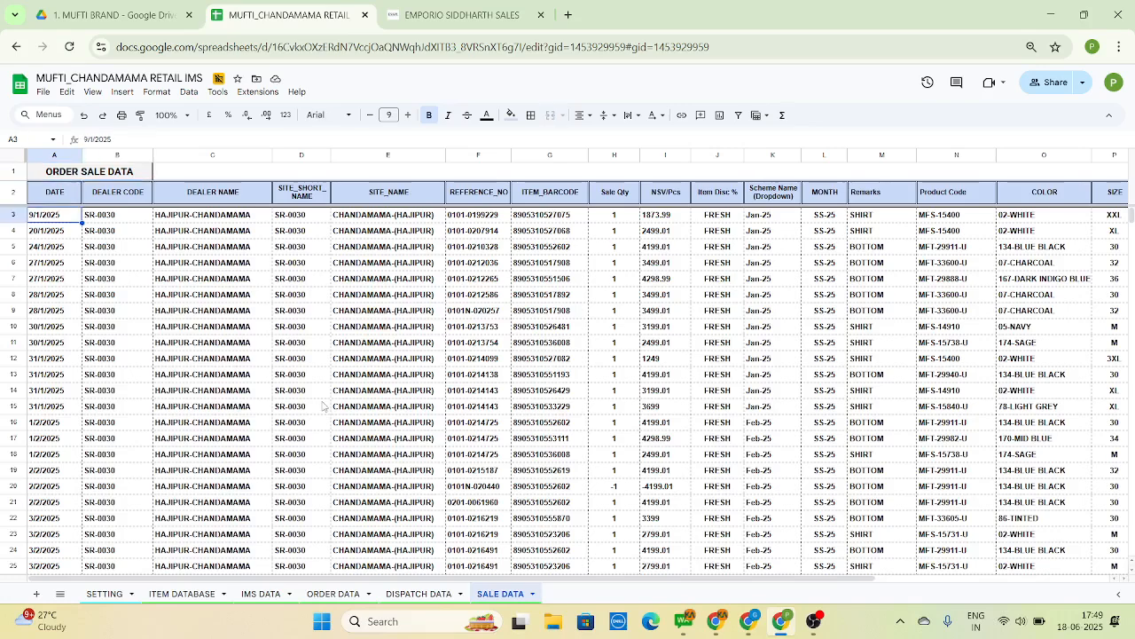
pyautogui.press('Right')
pyautogui.press('Right')
pyautogui.press('Right')
pyautogui.press('Right')
pyautogui.press('Right')
pyautogui.press('Right')
pyautogui.press('Right')
pyautogui.press('Right')
pyautogui.press('Right')
pyautogui.press('Right')
pyautogui.press('Right')
pyautogui.press('Right')
pyautogui.press('Right')
pyautogui.press('Right')
pyautogui.press('Right')
pyautogui.press('Right')
pyautogui.press('Right')
pyautogui.press('Right')
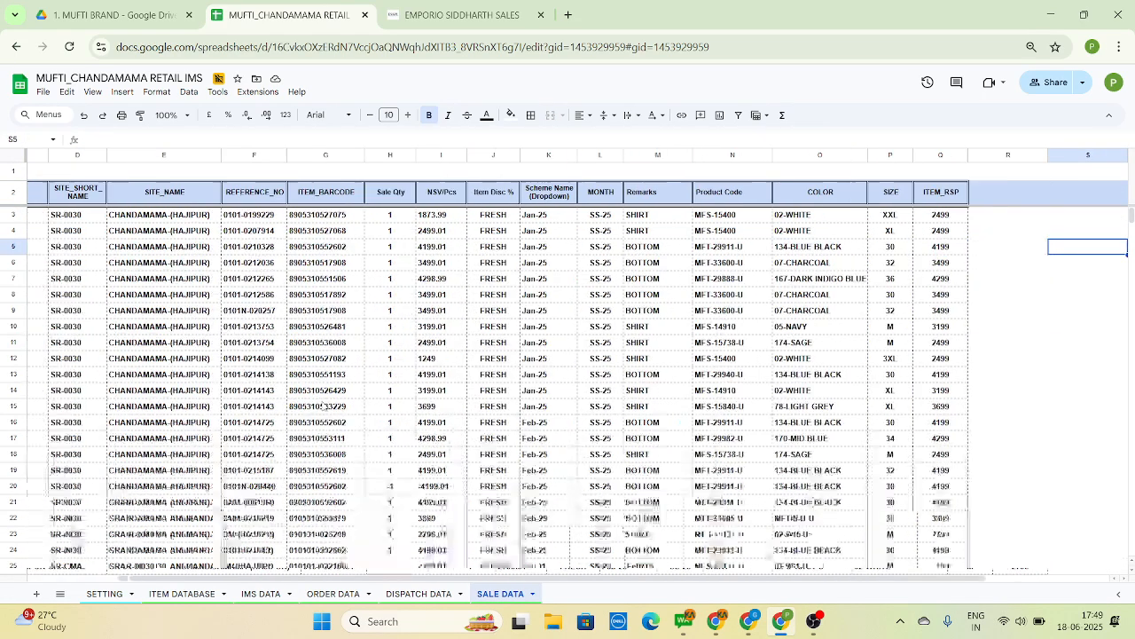
pyautogui.press('Left')
pyautogui.press('Left')
pyautogui.press('Left')
pyautogui.press('Left')
pyautogui.press('Left')
pyautogui.press('Left')
pyautogui.press('Left')
pyautogui.press('Left')
pyautogui.press('Left')
pyautogui.press('Left')
pyautogui.press('Left')
pyautogui.press('Left')
pyautogui.press('Left')
pyautogui.press('Left')
pyautogui.press('Left')
pyautogui.press('Left')
pyautogui.press('Left')
pyautogui.press('Left')
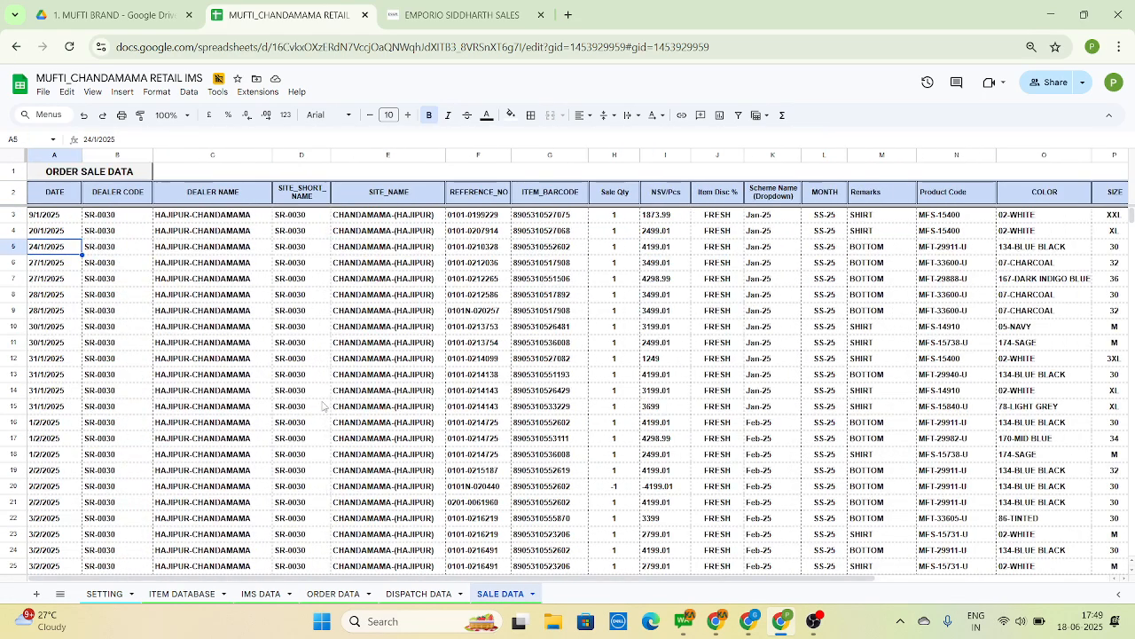
# In the ORDER DATA sheet, select all barcodes from B3 down to B161 and show the selection's summary statistics, including the count
pyautogui.hotkey('ctrl', 'pageup')
pyautogui.hotkey('ctrl', 'pageup')
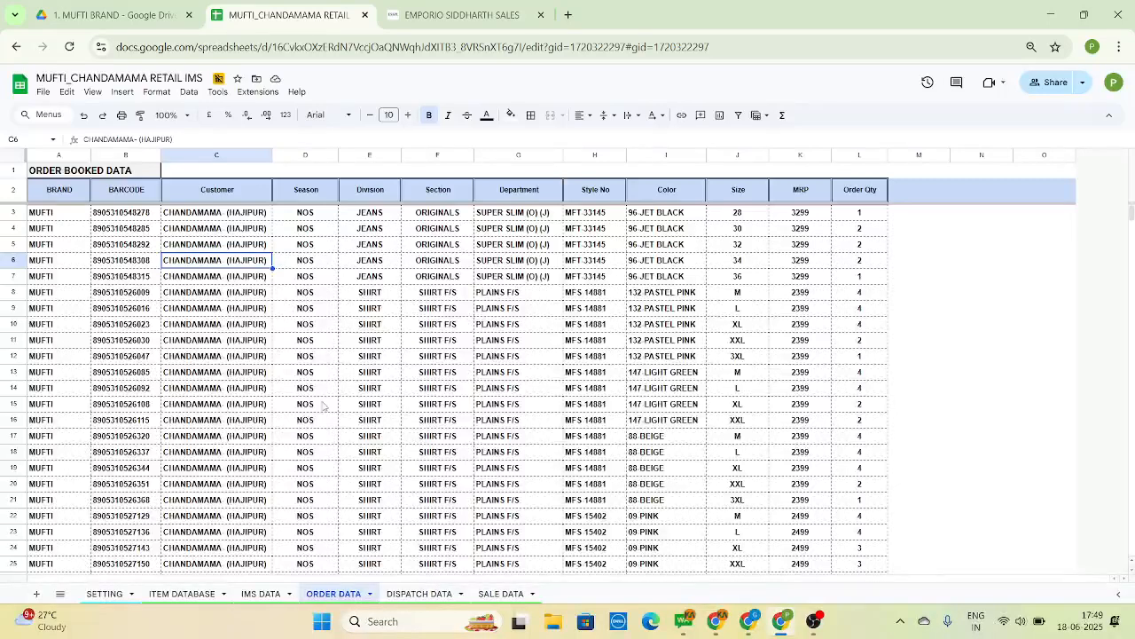
pyautogui.press('Left')
pyautogui.press('Left')
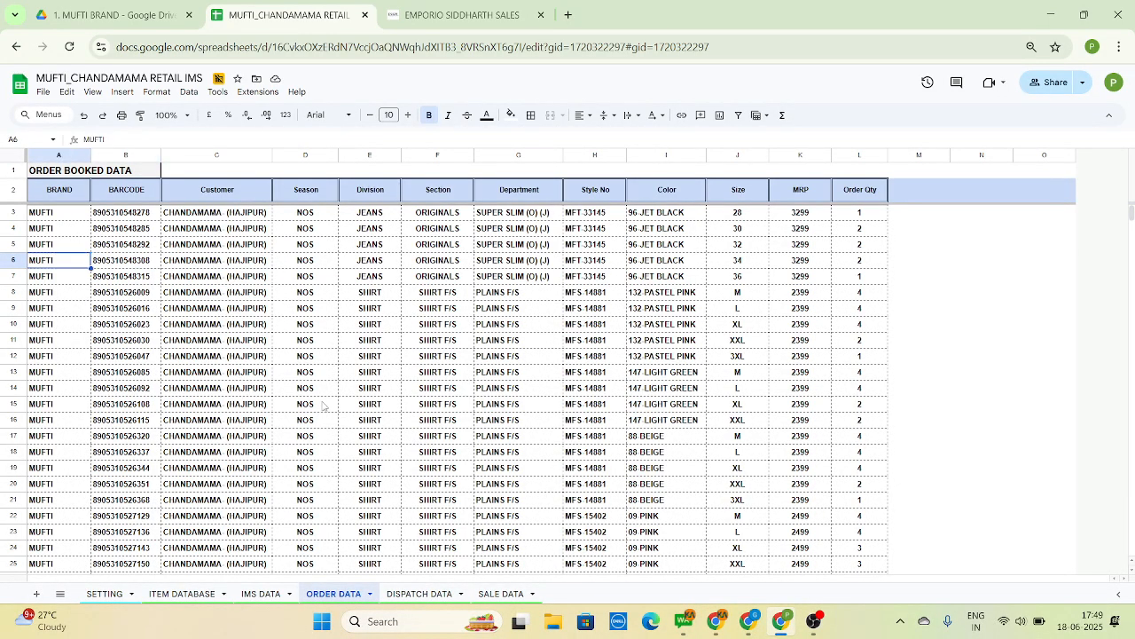
pyautogui.press('Right')
pyautogui.press('Right')
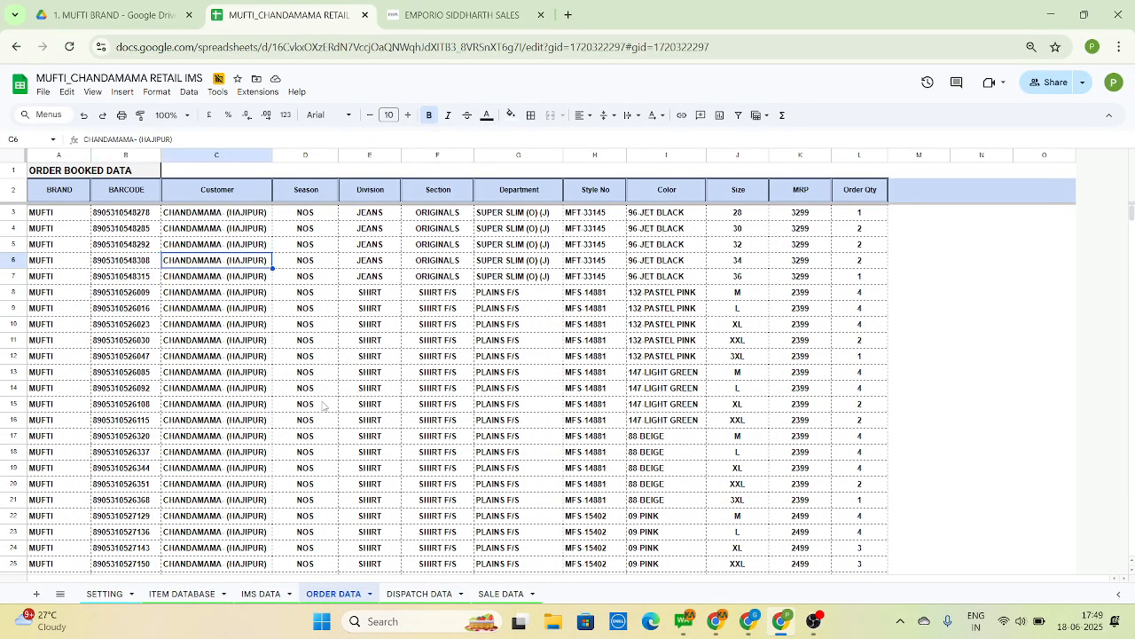
pyautogui.hotkey('ctrl', 'Up')
pyautogui.press('Left')
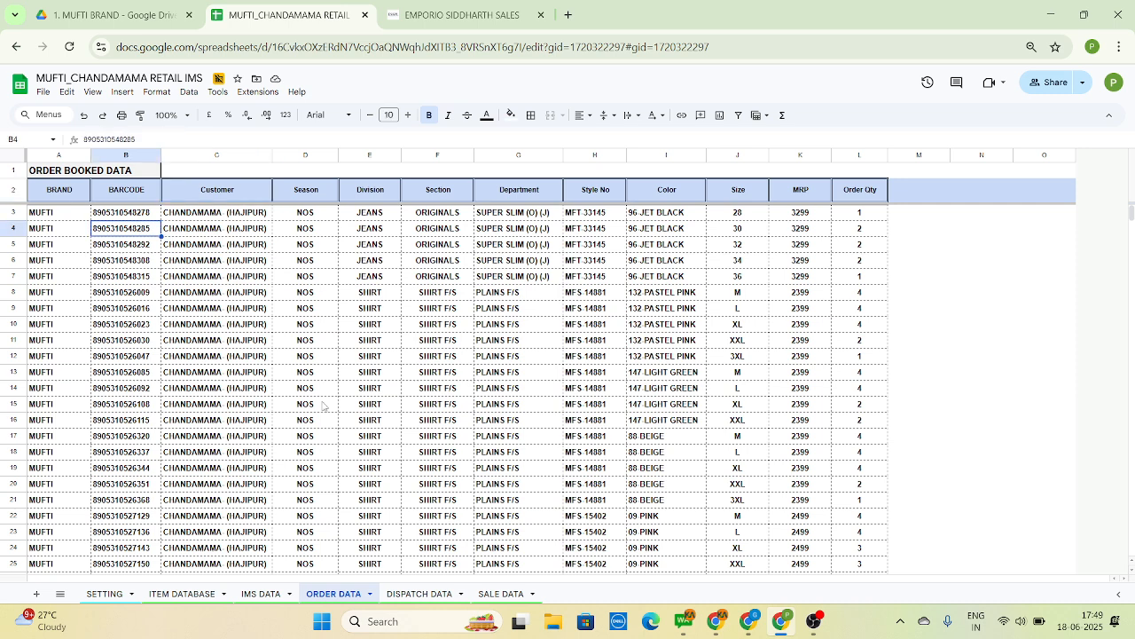
pyautogui.press('Down')
pyautogui.hotkey('ctrl', 'shift', 'Down')
pyautogui.hotkey('shift', 'Up')
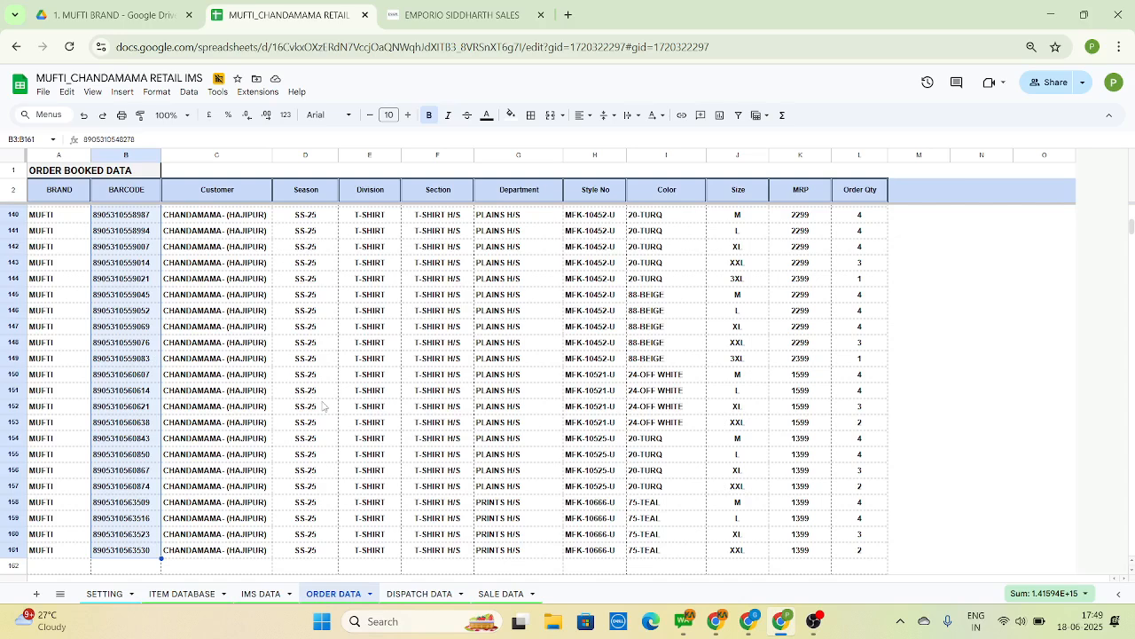
pyautogui.click(1053, 592)
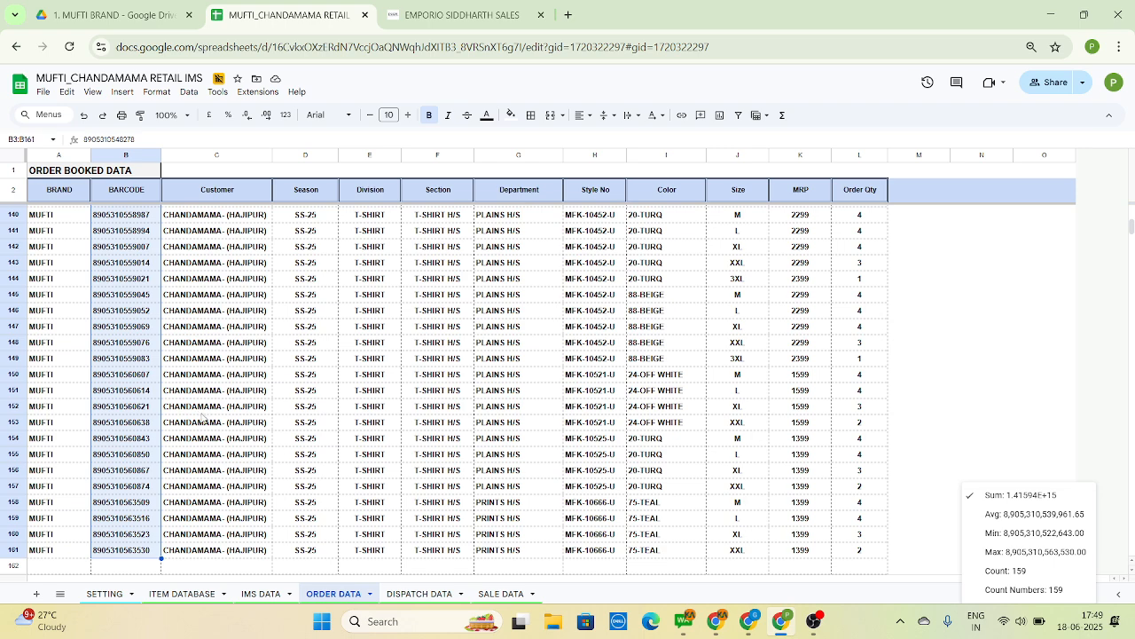
# Look through the BARCODE column of the ORDER DATA sheet down past the last entry and return to cell B3
pyautogui.click(203, 417)
pyautogui.press('Left')
pyautogui.hotkey('ctrl', 'Up')
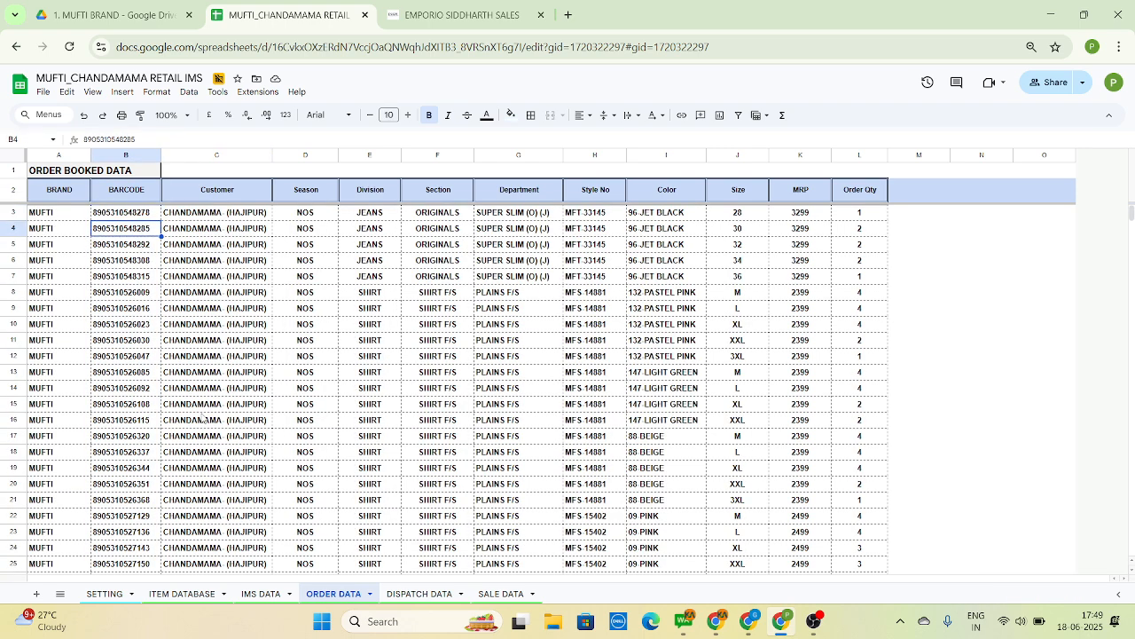
pyautogui.press('Down')
pyautogui.press('Down')
pyautogui.press('Down')
pyautogui.press('Down')
pyautogui.press('Down')
pyautogui.press('Down')
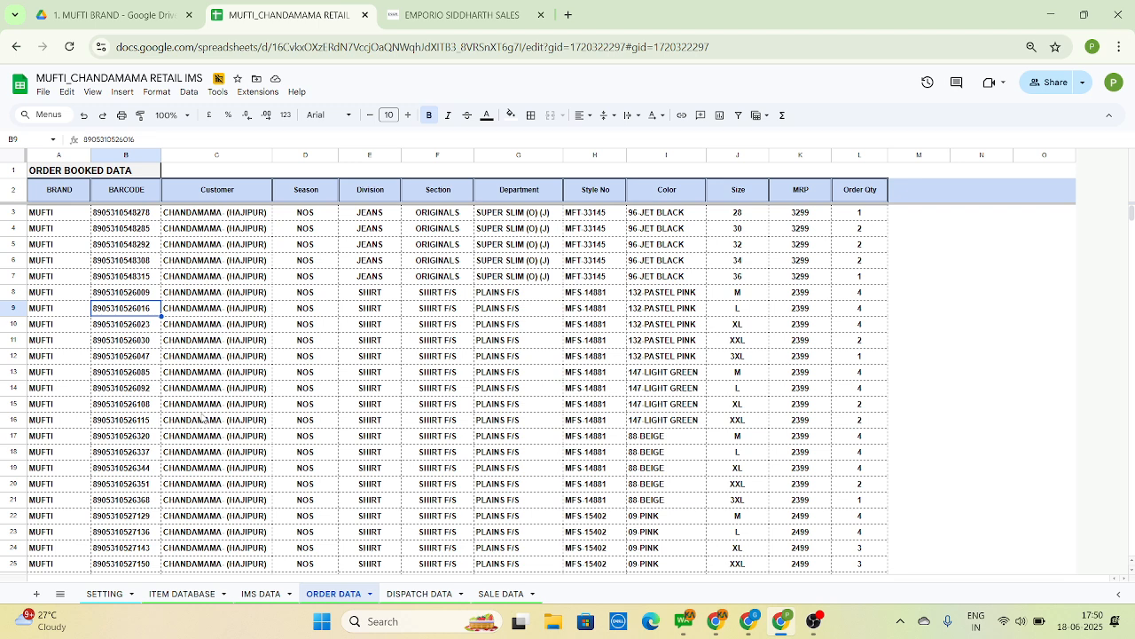
pyautogui.press('Down')
pyautogui.press('Down')
pyautogui.press('Down')
pyautogui.press('Down')
pyautogui.press('Down')
pyautogui.press('Down')
pyautogui.press('Down')
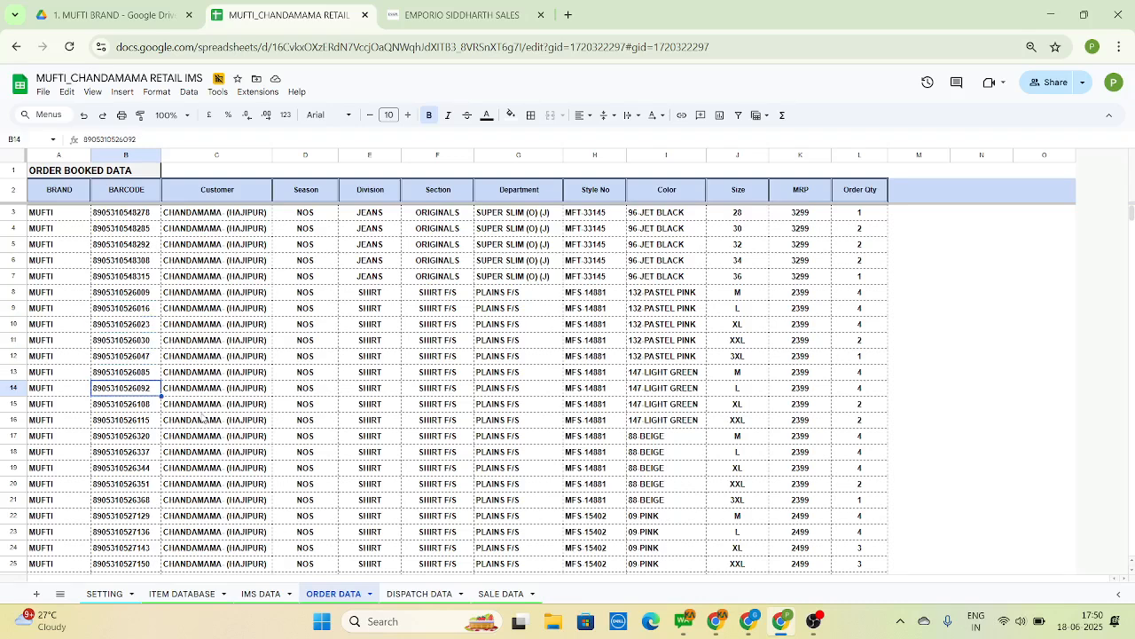
pyautogui.press('Down')
pyautogui.press('Down')
pyautogui.press('Down')
pyautogui.press('Down')
pyautogui.press('Down')
pyautogui.press('Down')
pyautogui.press('Down')
pyautogui.press('Down')
pyautogui.press('Down')
pyautogui.press('Down')
pyautogui.press('Down')
pyautogui.press('Down')
pyautogui.press('Down')
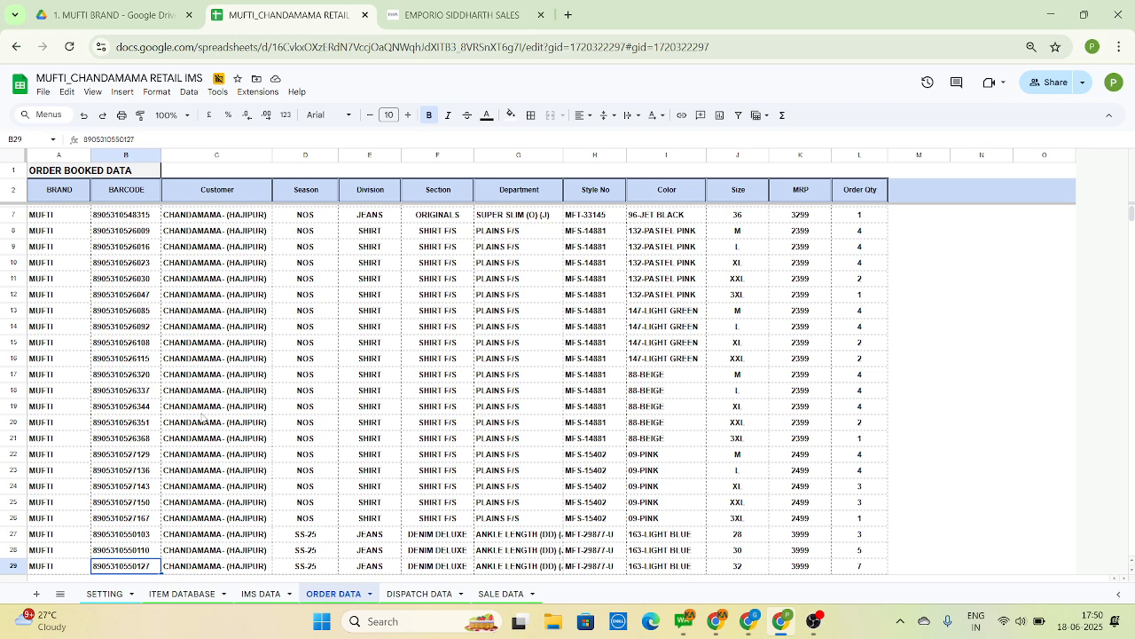
pyautogui.hotkey('ctrl', 'Up')
pyautogui.press('Down')
pyautogui.press('Down')
pyautogui.hotkey('ctrl', 'Down')
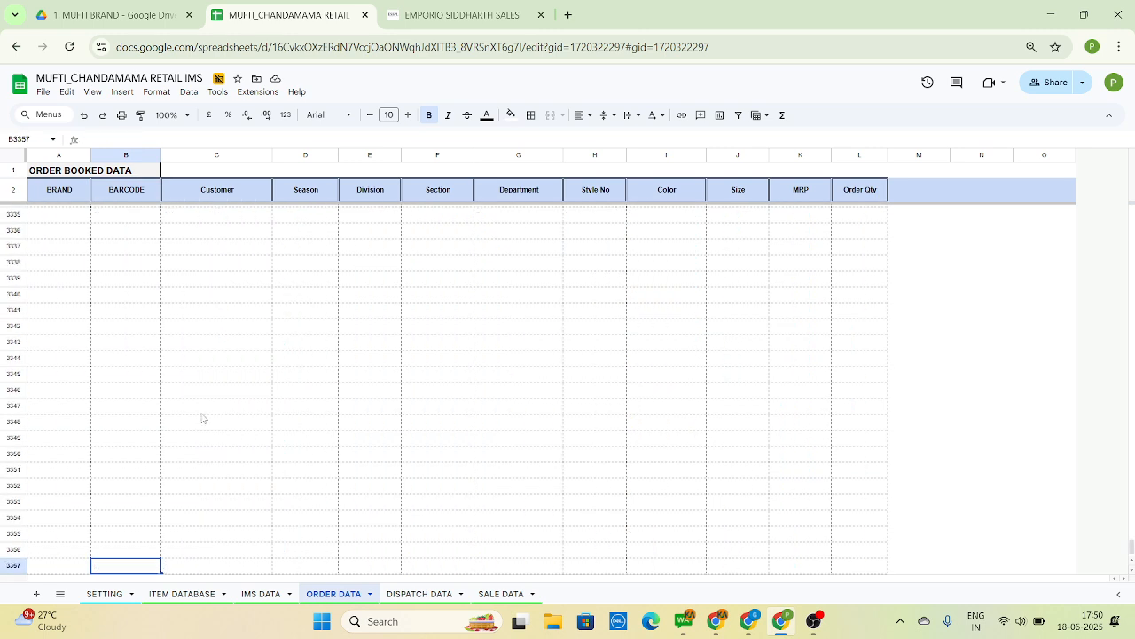
pyautogui.hotkey('ctrl', 'Up')
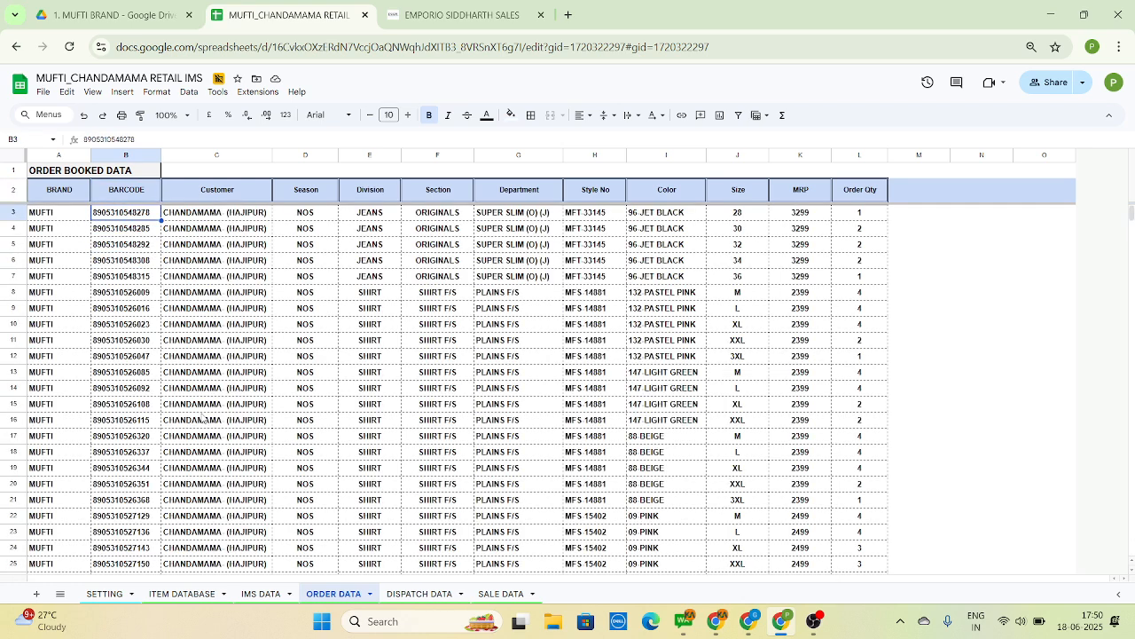
# Examine the Billing Type, Location Site Name, Customer ID and Customer columns in the DISPATCH DATA sheet
pyautogui.hotkey('ctrl', 'pagedown')
pyautogui.press('Left')
pyautogui.press('Left')
pyautogui.press('Left')
pyautogui.press('Left')
pyautogui.press('Left')
pyautogui.press('Left')
pyautogui.press('Left')
pyautogui.press('Left')
pyautogui.press('Left')
pyautogui.press('Left')
pyautogui.press('Left')
pyautogui.press('Left')
pyautogui.press('Left')
pyautogui.press('Left')
pyautogui.press('Left')
pyautogui.press('Left')
pyautogui.press('Left')
pyautogui.press('Left')
pyautogui.press('Left')
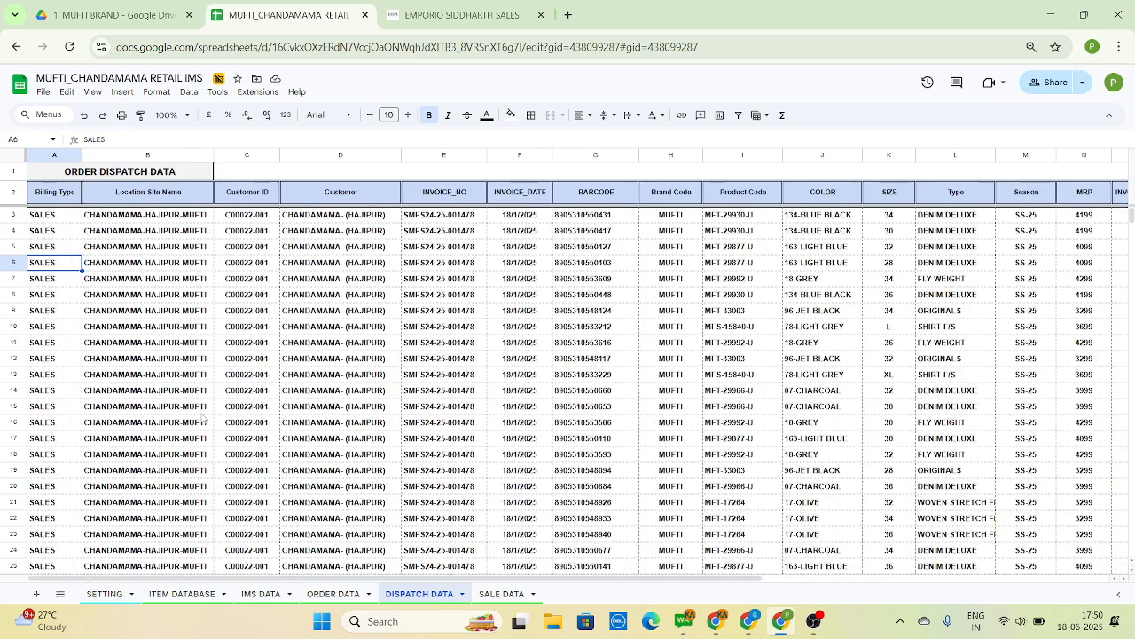
pyautogui.press('Right')
pyautogui.press('Right')
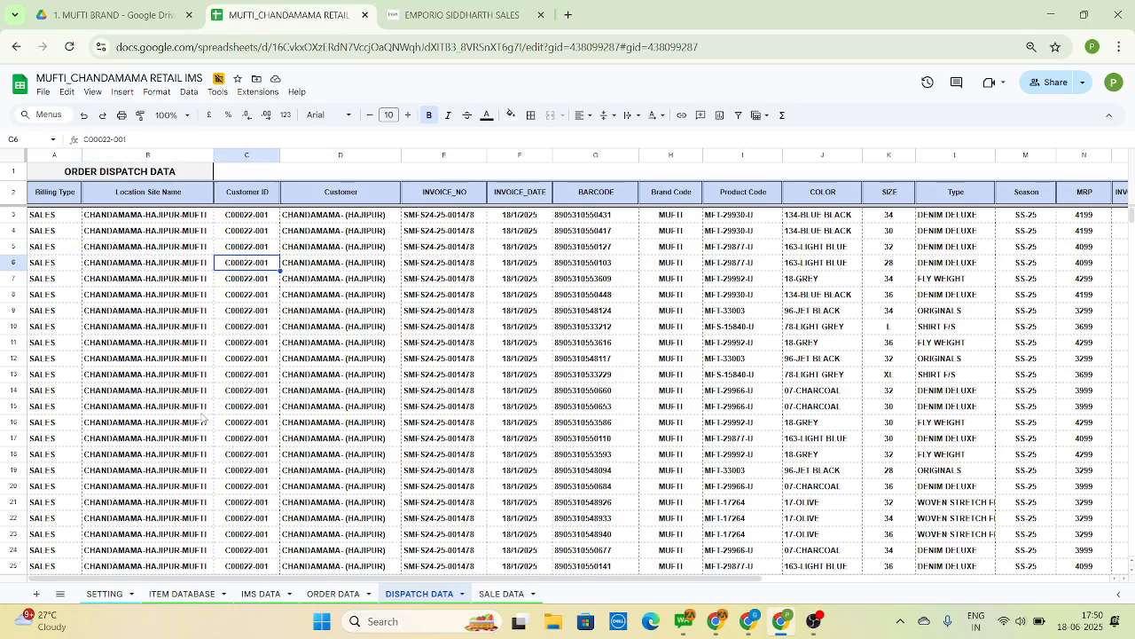
pyautogui.press('Right')
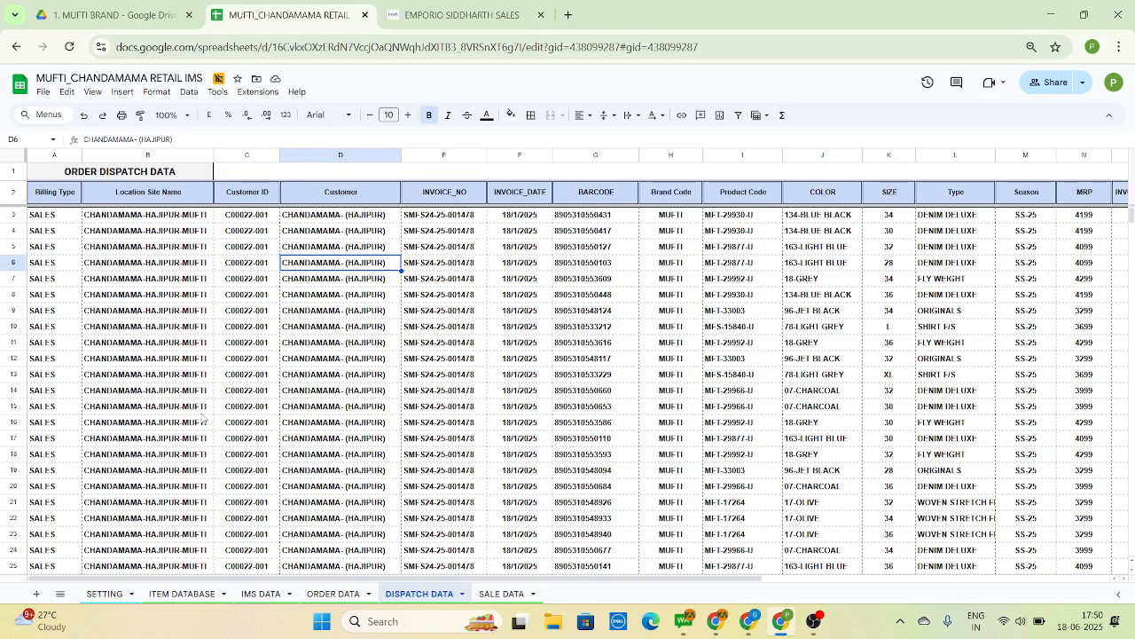
pyautogui.press('Down')
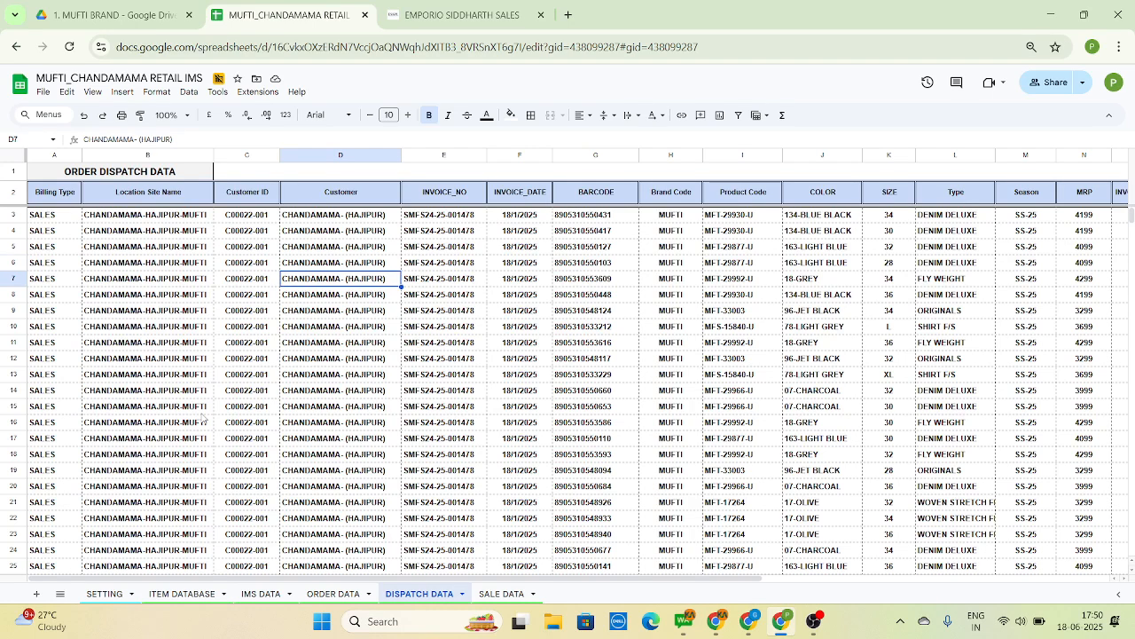
# Open the IMS DATA sheet and inspect the combined unique barcode formula in cell B4
pyautogui.hotkey('ctrl', 'shift', 'pageup')
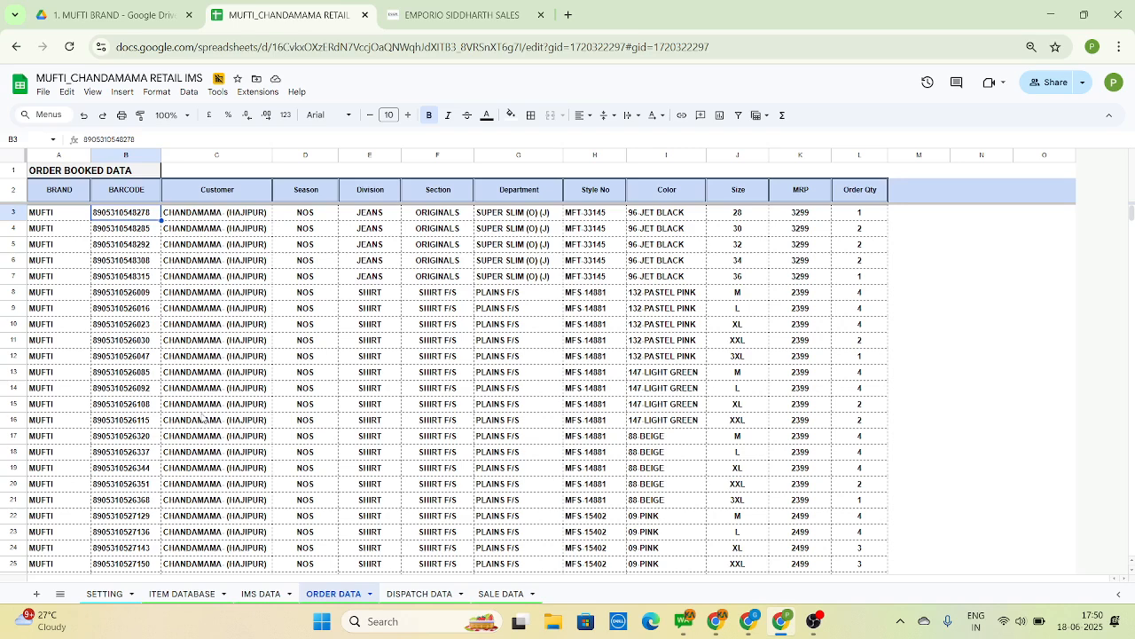
pyautogui.click(273, 598)
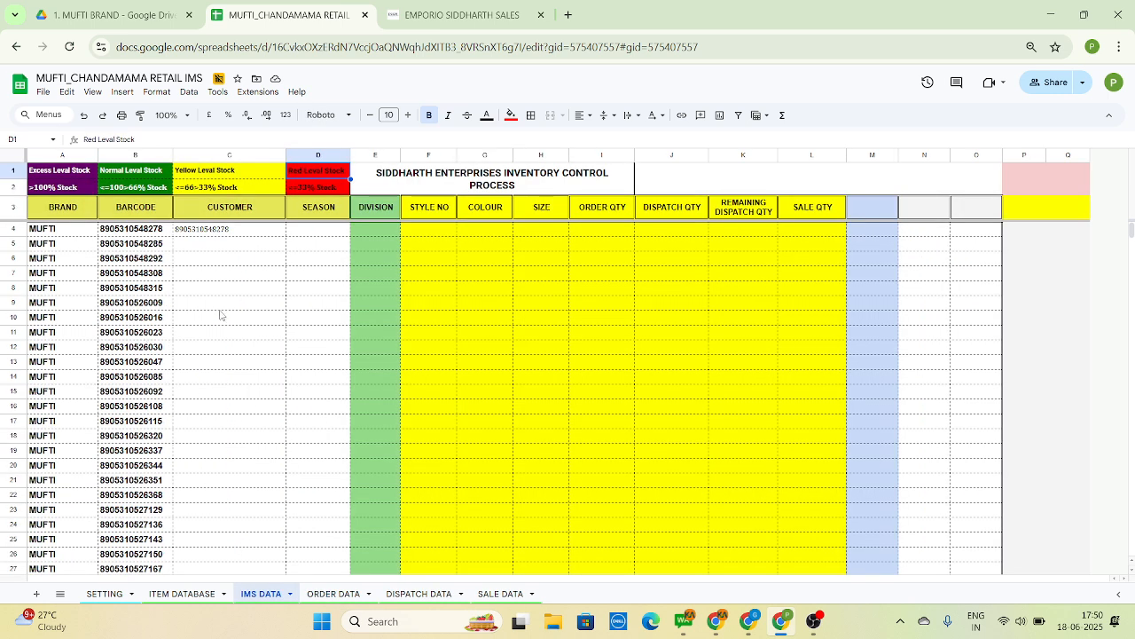
pyautogui.click(219, 308)
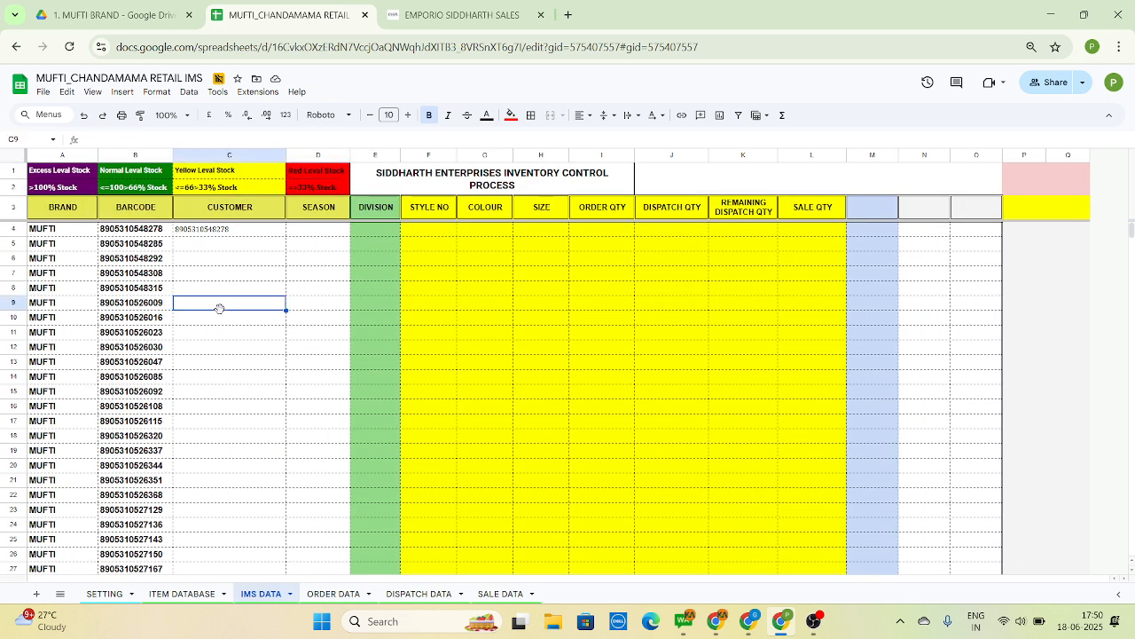
pyautogui.press('Left')
pyautogui.press('Left')
pyautogui.hotkey('ctrl', 'Up')
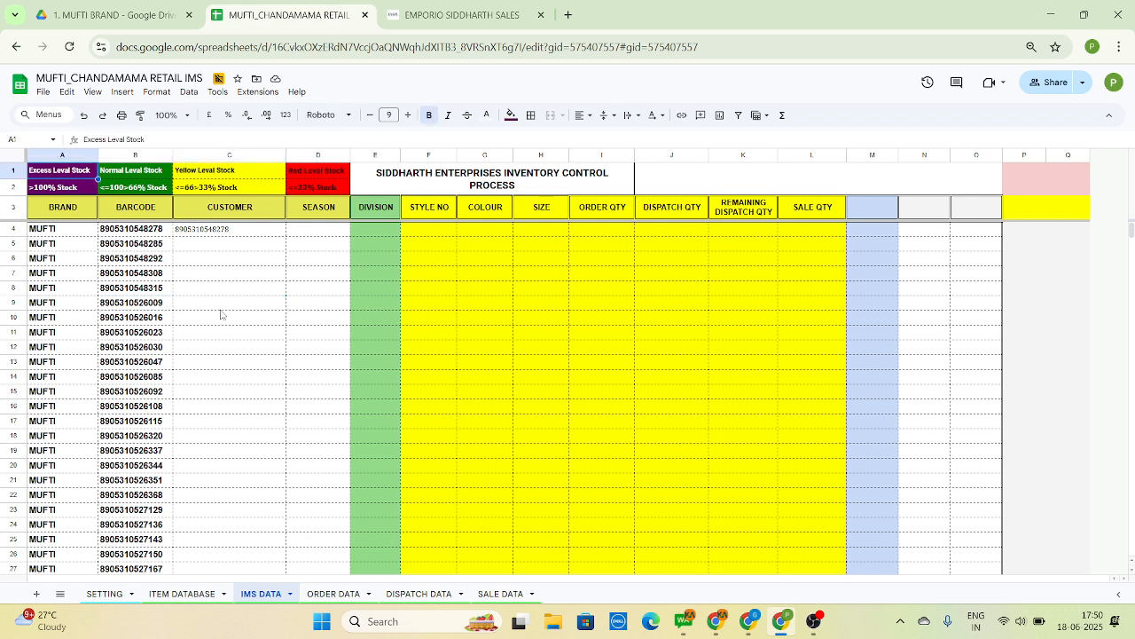
pyautogui.press('Right')
pyautogui.press('Down')
pyautogui.press('Down')
pyautogui.press('Down')
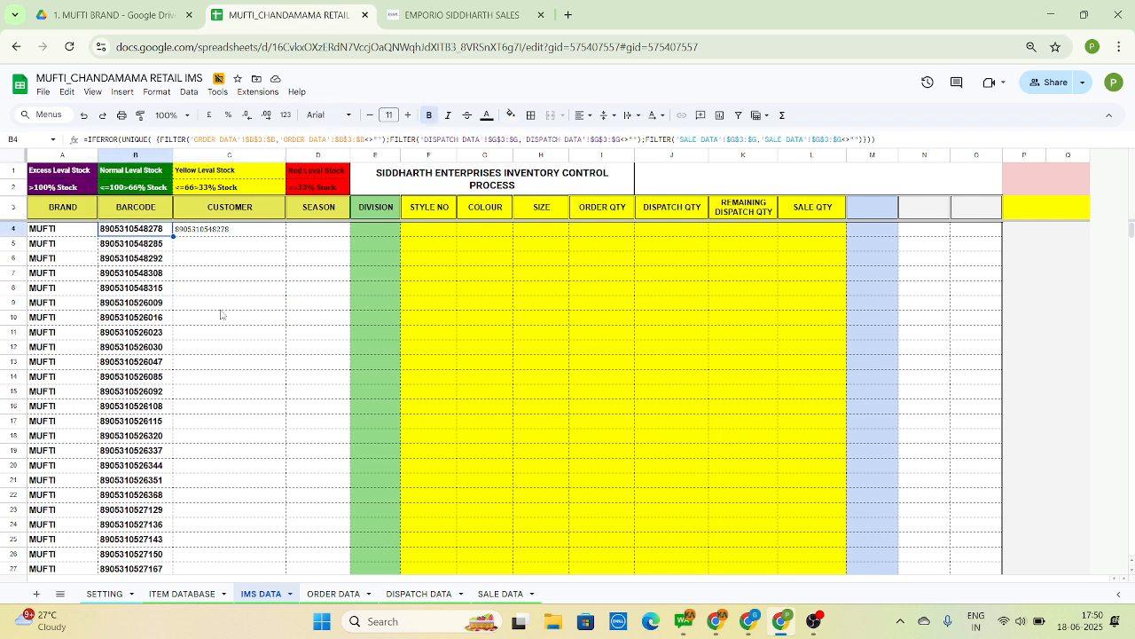
# Check the count of the IMS DATA barcodes from B4 down to B1119, and return to the formula in B4
pyautogui.hotkey('ctrl', 'shift', 'Down')
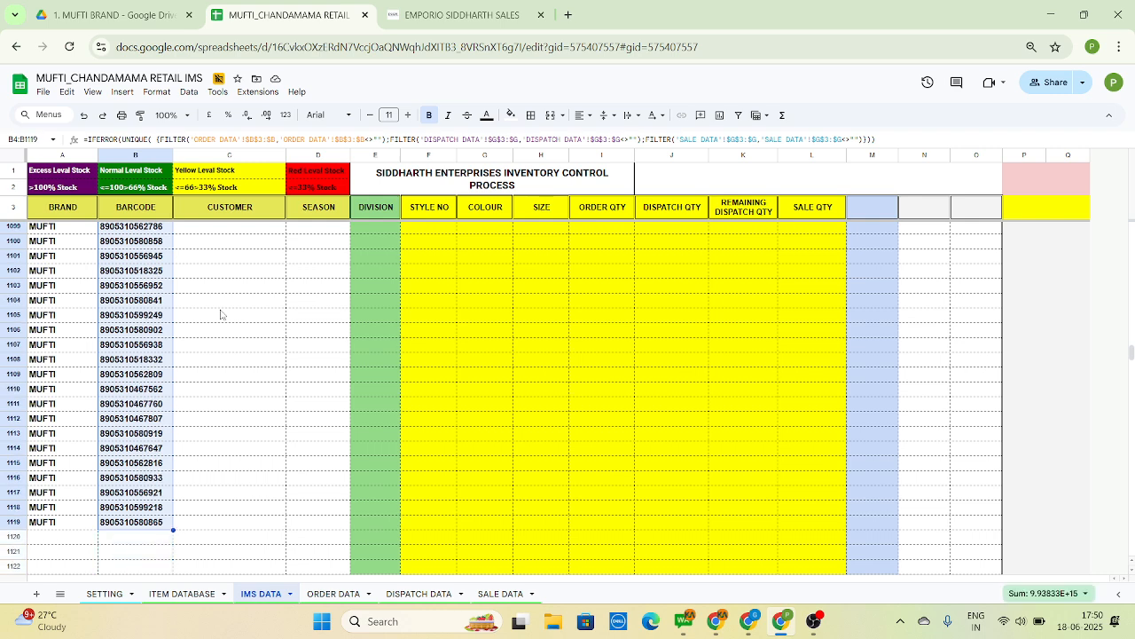
pyautogui.click(1043, 593)
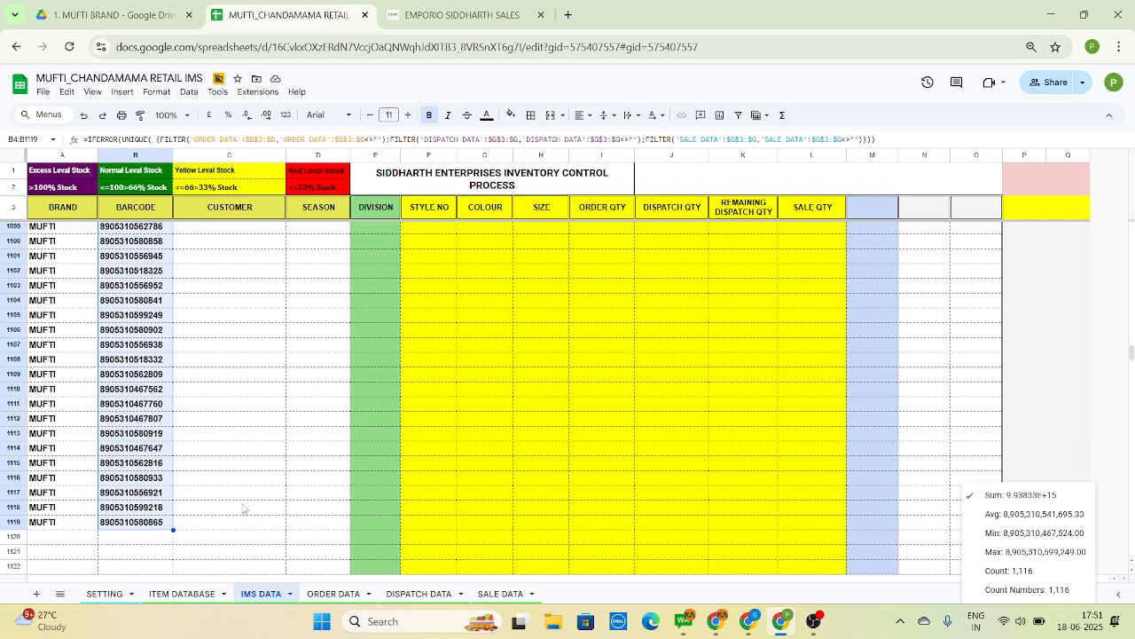
pyautogui.click(239, 501)
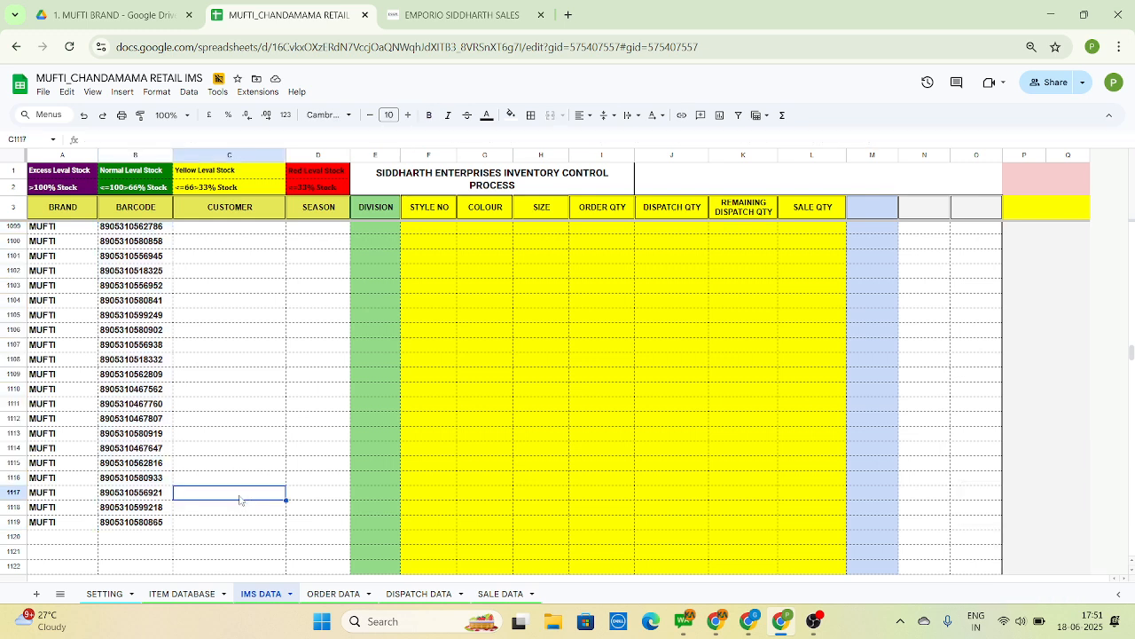
pyautogui.press('Left')
pyautogui.hotkey('ctrl', 'Up')
pyautogui.press('Down')
pyautogui.press('Down')
pyautogui.press('Down')
pyautogui.press('Down')
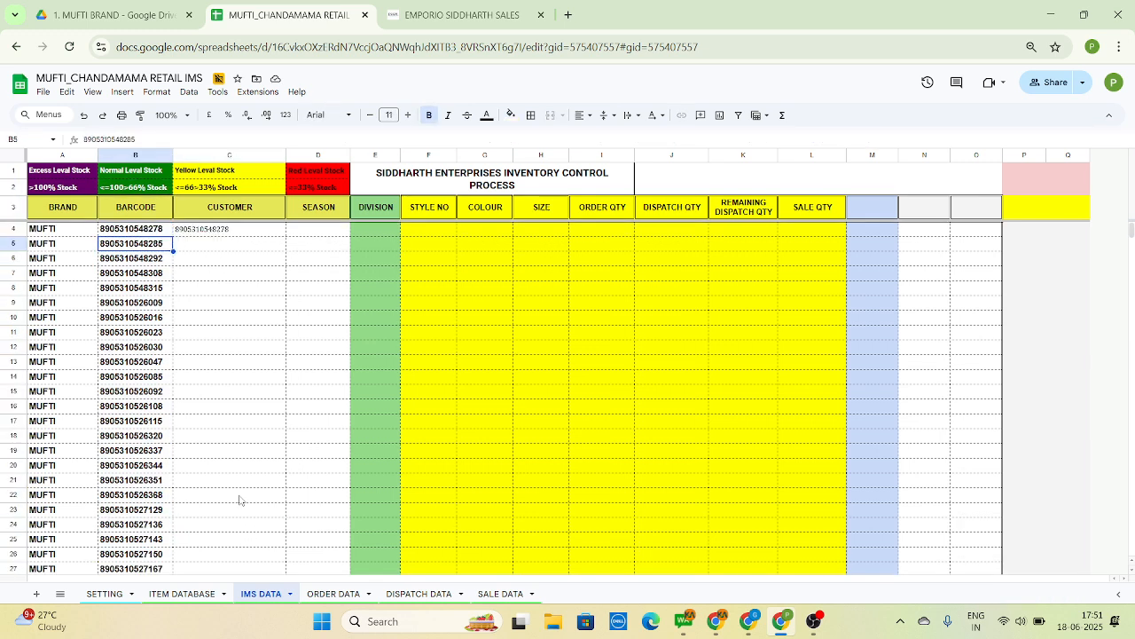
pyautogui.press('Up')
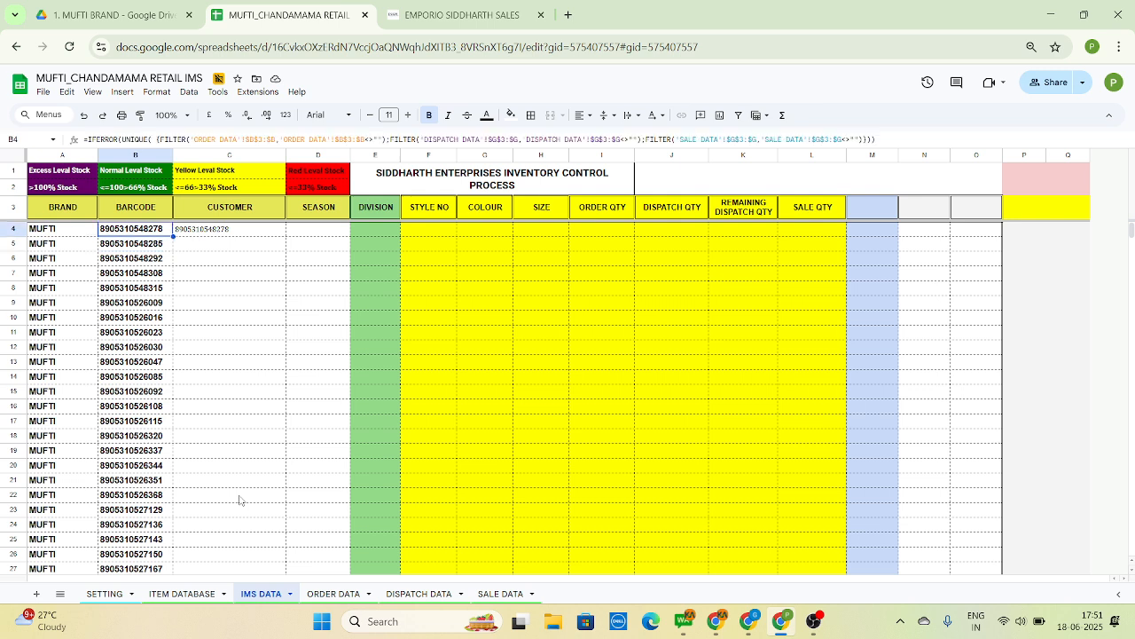
# Look over the empty CUSTOMER, SEASON and DIVISION columns beside the barcodes in the IMS DATA sheet
pyautogui.press('Down')
pyautogui.press('Down')
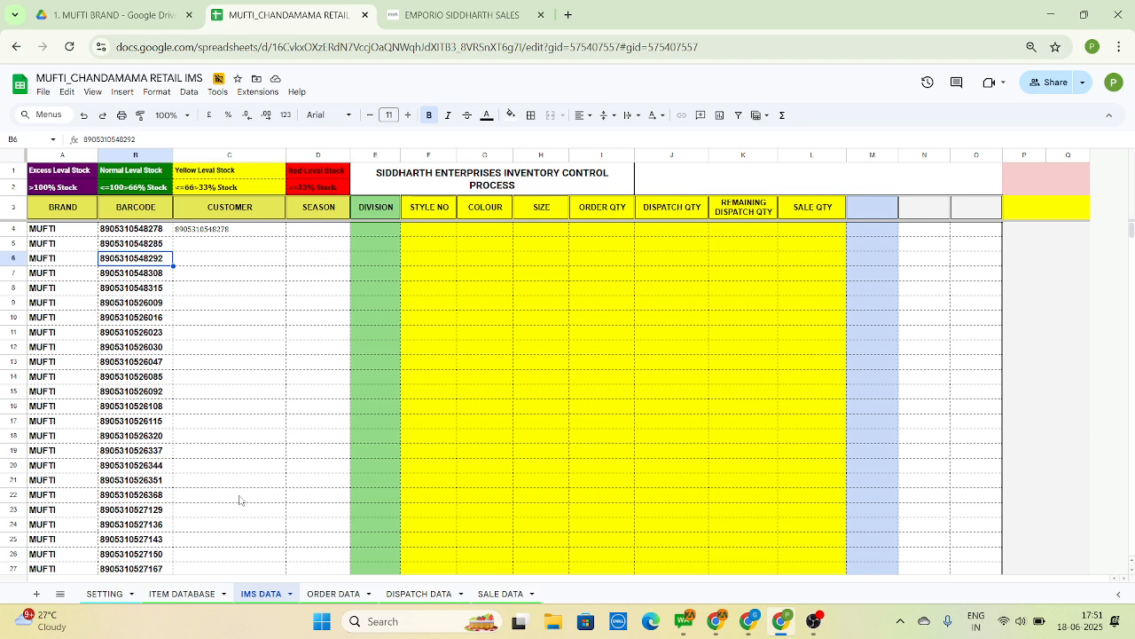
pyautogui.press('Right')
pyautogui.press('Right')
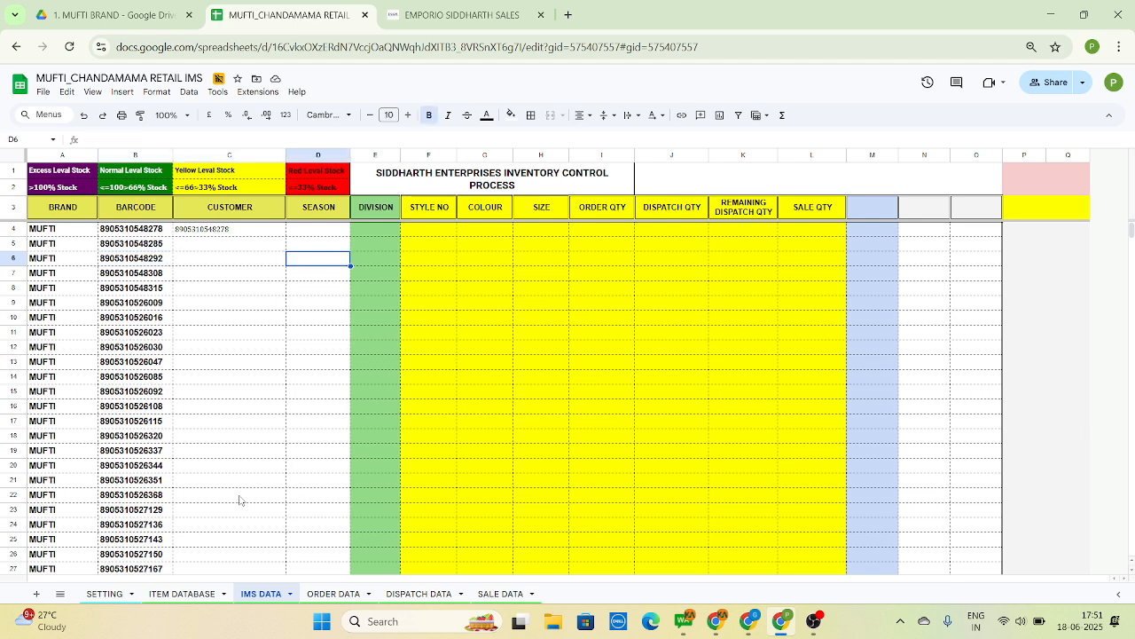
pyautogui.press('Right')
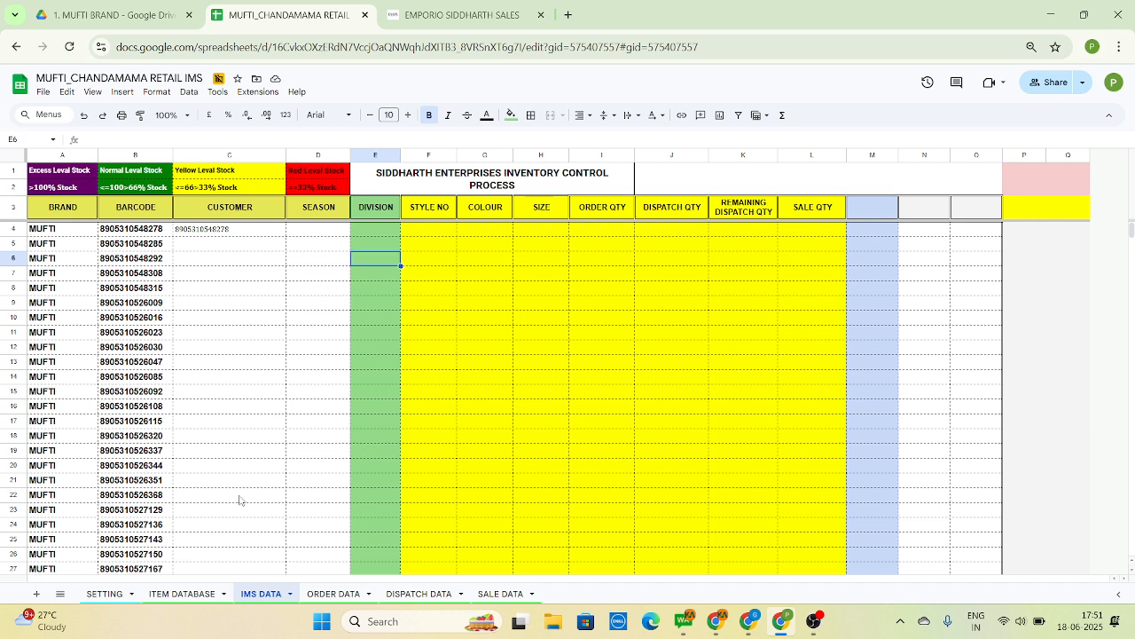
pyautogui.press('Left')
pyautogui.press('Left')
pyautogui.press('Left')
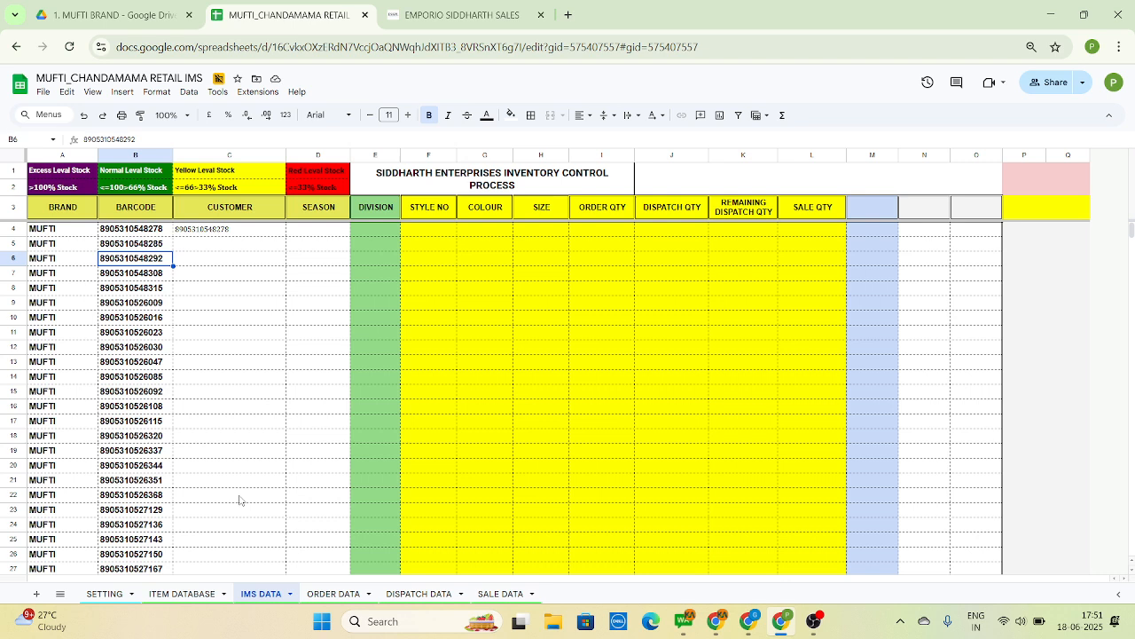
# Open the DISPATCH DATA sheet and examine its columns from Billing Type across to BARCODE in row 9
pyautogui.hotkey('ctrl', 'pagedown')
pyautogui.hotkey('ctrl', 'pagedown')
pyautogui.press('Down')
pyautogui.press('Down')
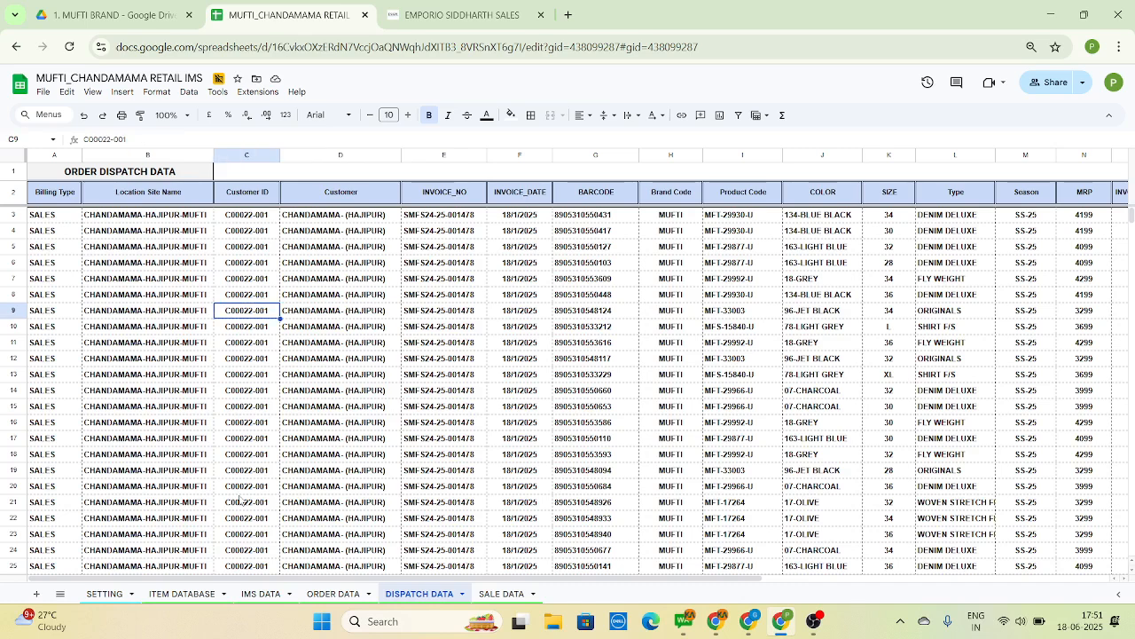
pyautogui.press('Left')
pyautogui.press('Left')
pyautogui.press('Left')
pyautogui.press('Right')
pyautogui.press('Right')
pyautogui.press('Right')
pyautogui.press('Right')
pyautogui.press('Right')
pyautogui.press('Right')
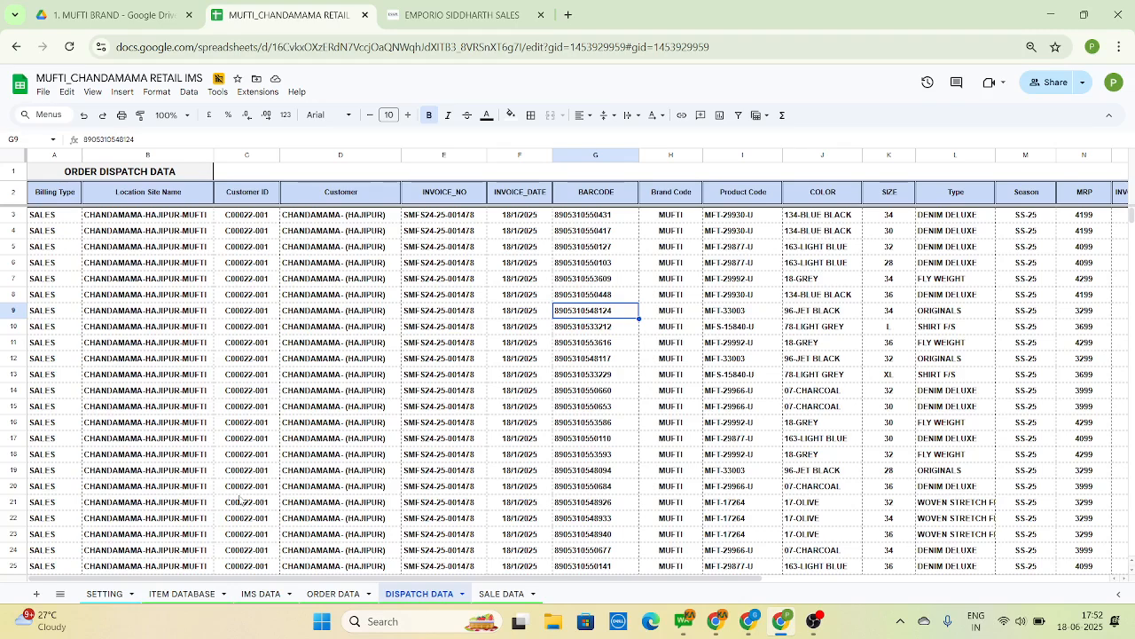
# Open the SALE DATA sheet and examine its DEALER CODE, DEALER NAME and SITE_SHORT_NAME columns in row 7
pyautogui.press('Down')
pyautogui.press('Down')
pyautogui.press('Right')
pyautogui.press('Right')
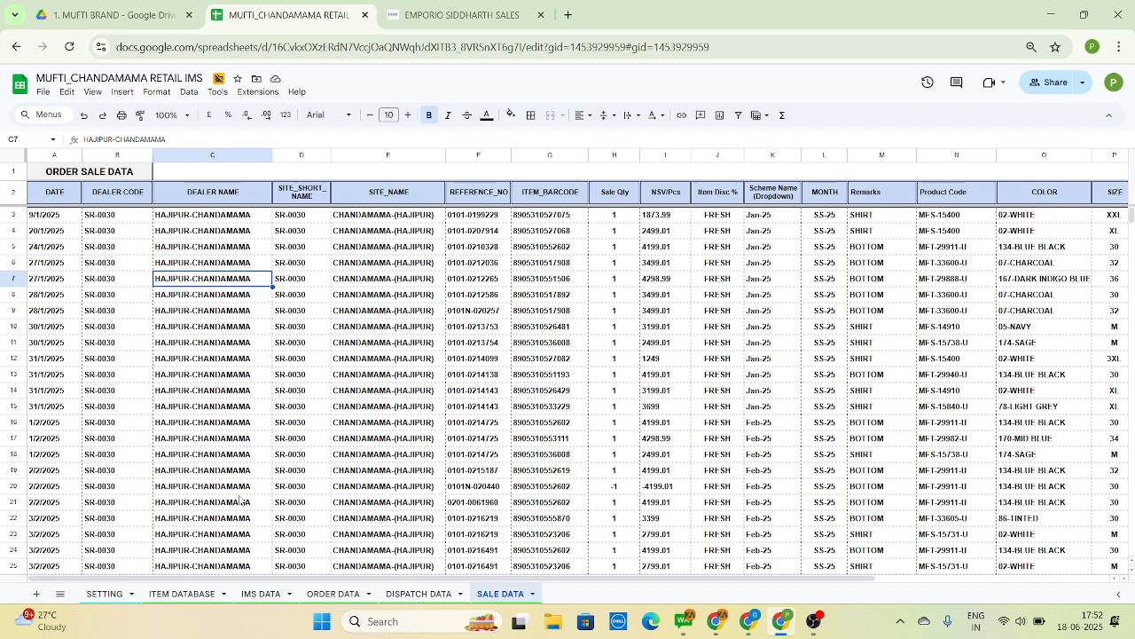
pyautogui.press('Right')
pyautogui.press('Right')
pyautogui.press('Left')
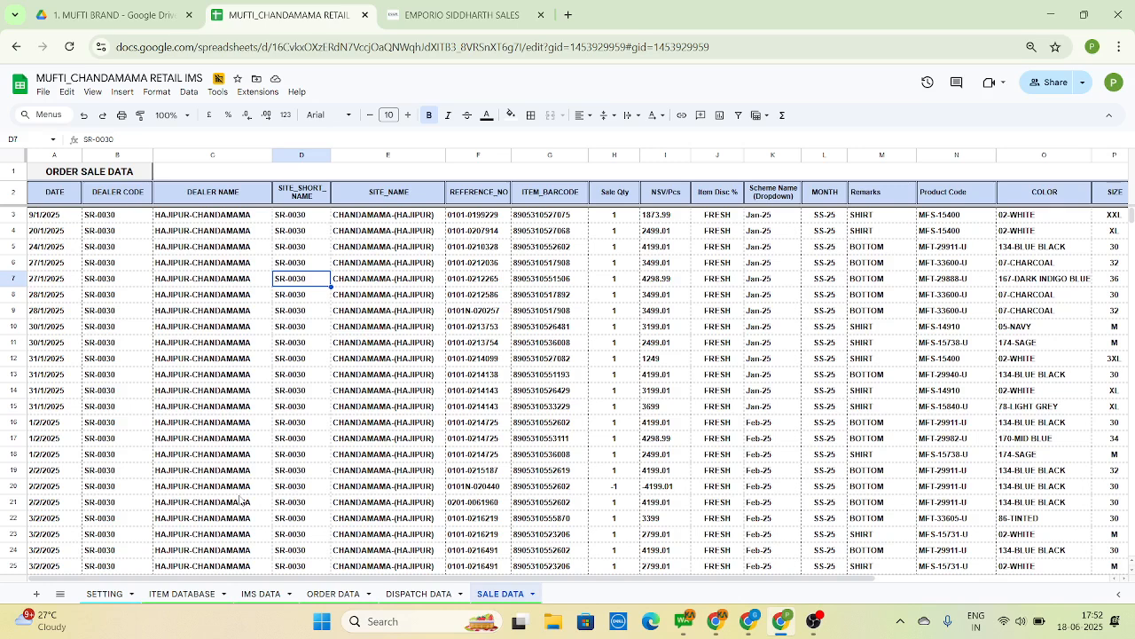
pyautogui.press('Left')
pyautogui.press('Left')
# Read across the dealer and site columns in row 8 of SALE DATA, and check the SITE_NAME column to its end and back to E3
pyautogui.press('Down')
pyautogui.press('Right')
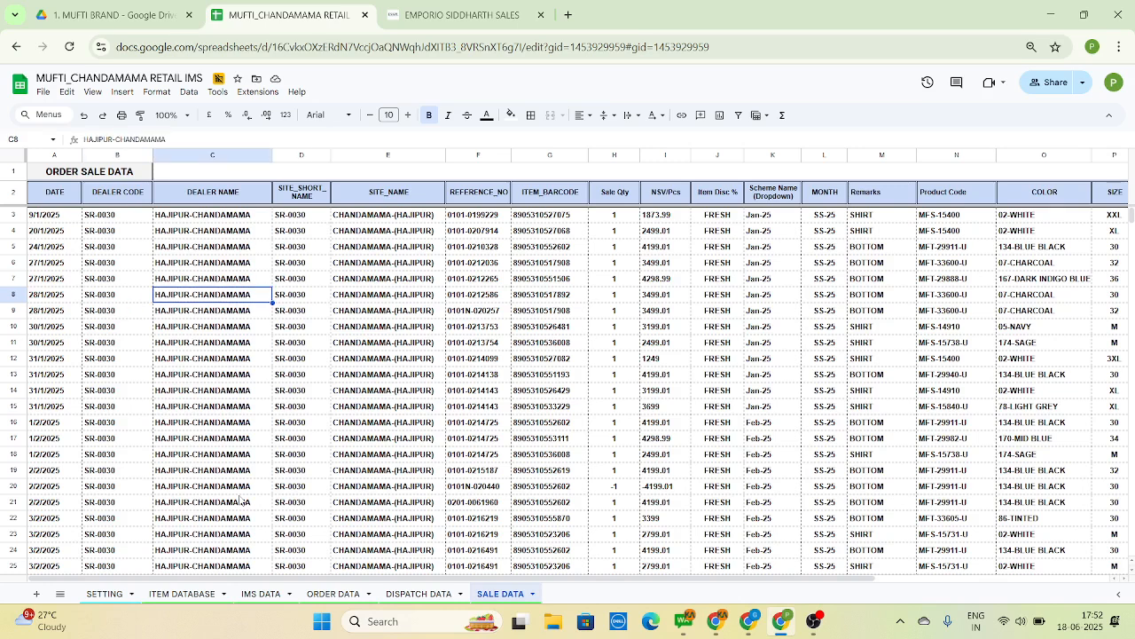
pyautogui.press('Right')
pyautogui.press('Right')
pyautogui.press('Right')
pyautogui.press('Right')
pyautogui.press('Left')
pyautogui.press('Left')
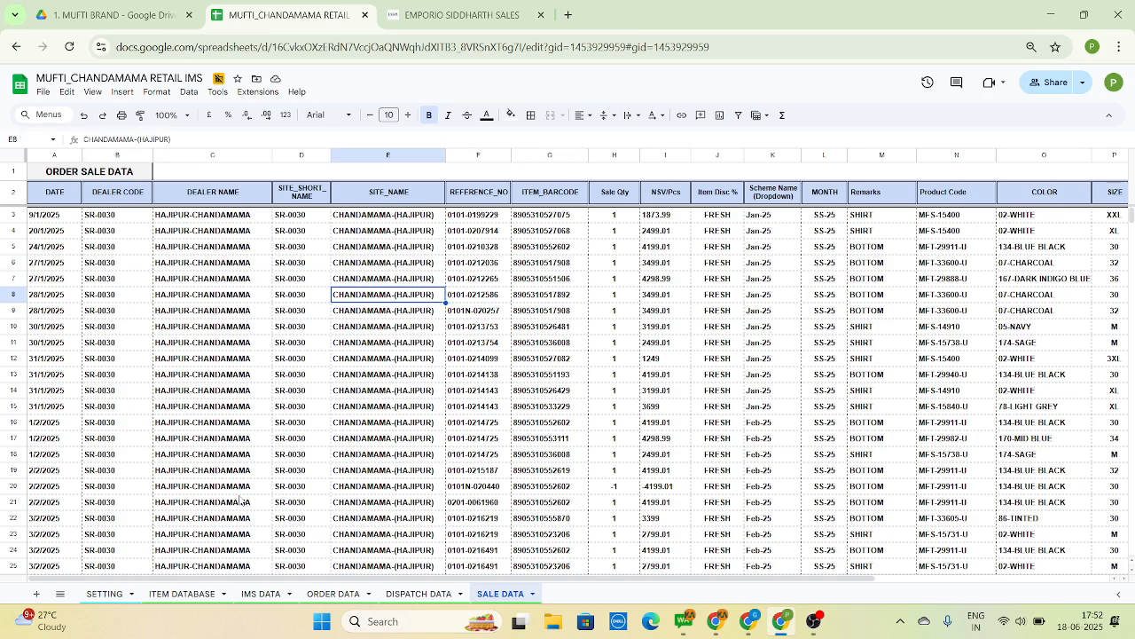
pyautogui.hotkey('ctrl', 'Down')
pyautogui.hotkey('ctrl', 'Up')
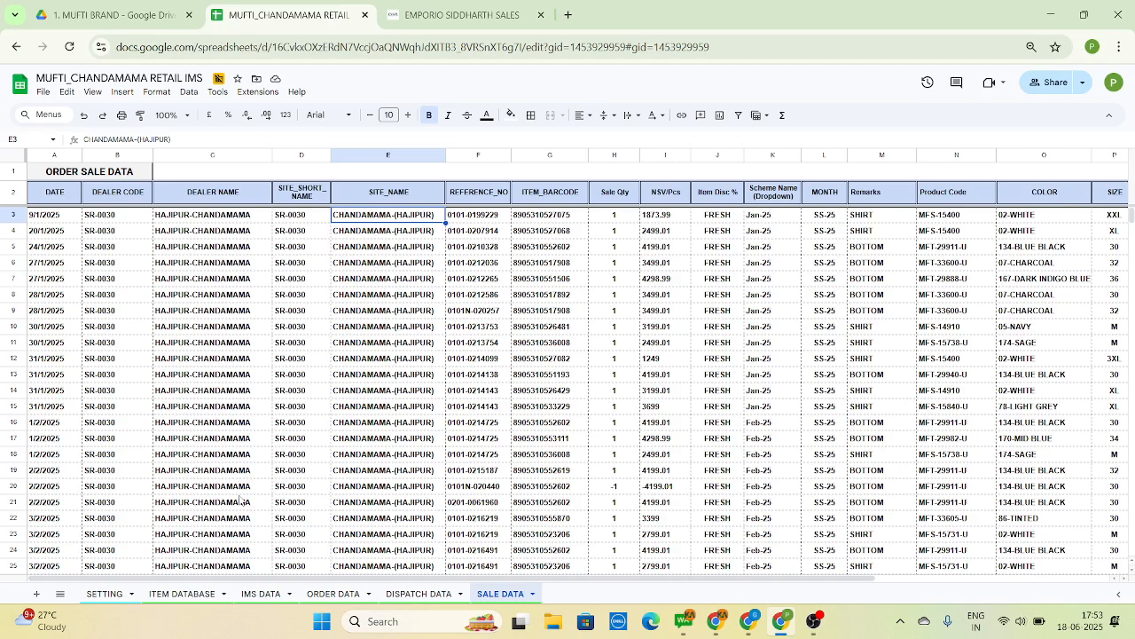
# Review the SALE DATA columns from DATE through REFERENCE_NO in rows 6 and 7
pyautogui.press('Down')
pyautogui.press('Down')
pyautogui.press('Down')
pyautogui.press('Left')
pyautogui.press('Left')
pyautogui.press('Left')
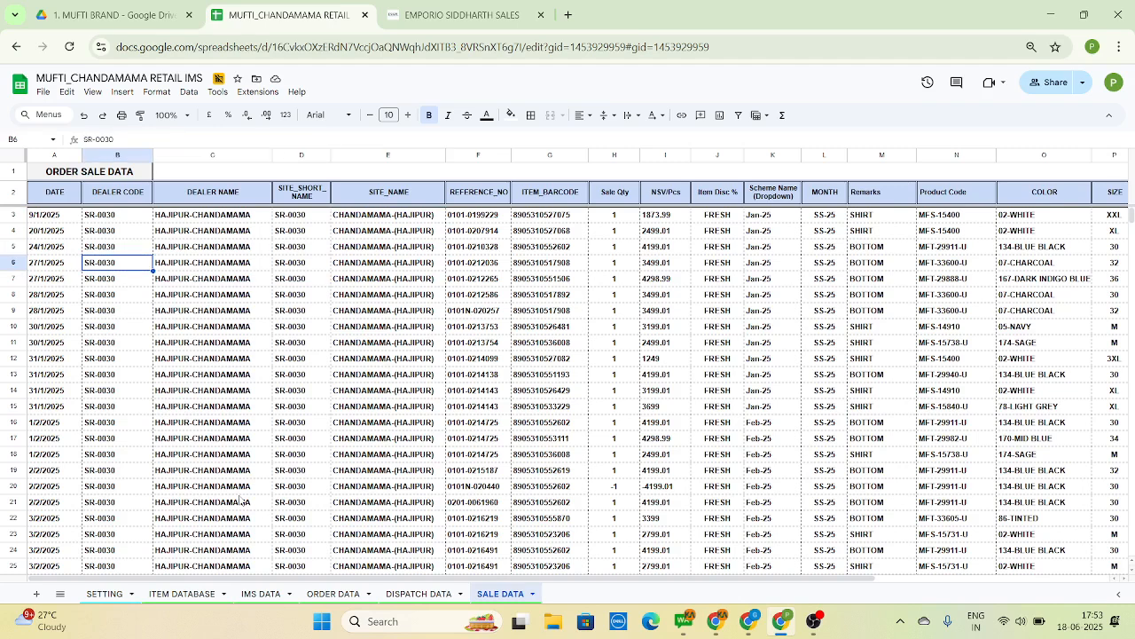
pyautogui.press('Left')
pyautogui.press('Right')
pyautogui.press('Right')
pyautogui.press('Right')
# Review the SALE DATA columns from ITEM_BARCODE through ITEM_RSP in row 7, and return to the DATE column
pyautogui.press('Right')
pyautogui.press('Right')
pyautogui.press('Down')
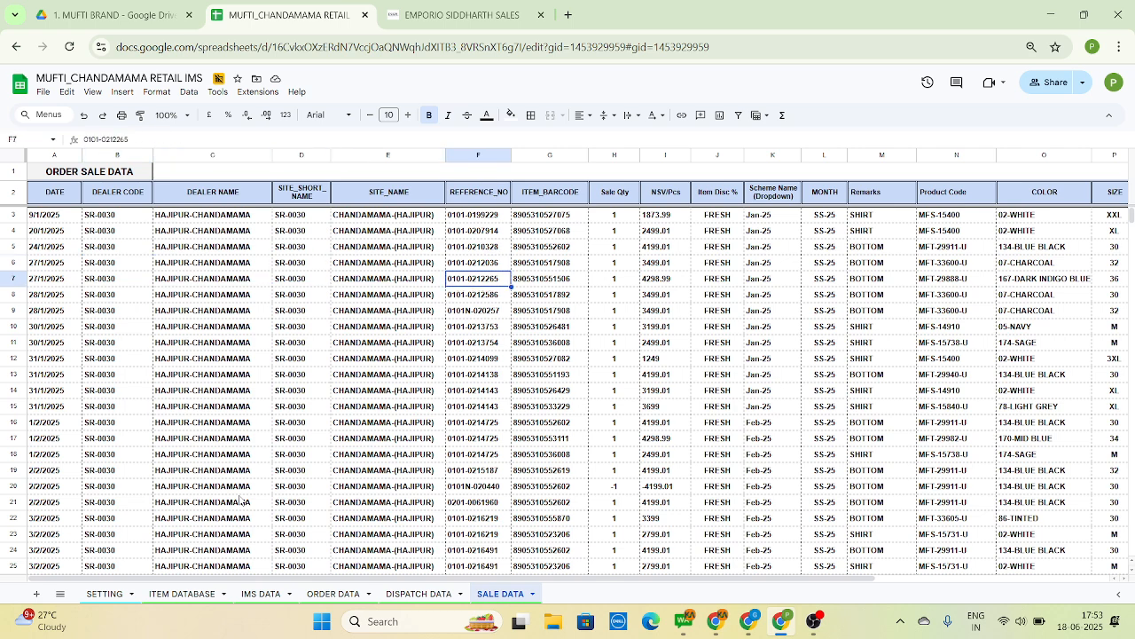
pyautogui.press('Right')
pyautogui.press('Right')
pyautogui.press('Right')
pyautogui.press('Right')
pyautogui.press('Right')
pyautogui.press('Right')
pyautogui.press('Right')
pyautogui.press('Right')
pyautogui.press('Right')
pyautogui.press('Right')
pyautogui.press('Right')
pyautogui.press('Right')
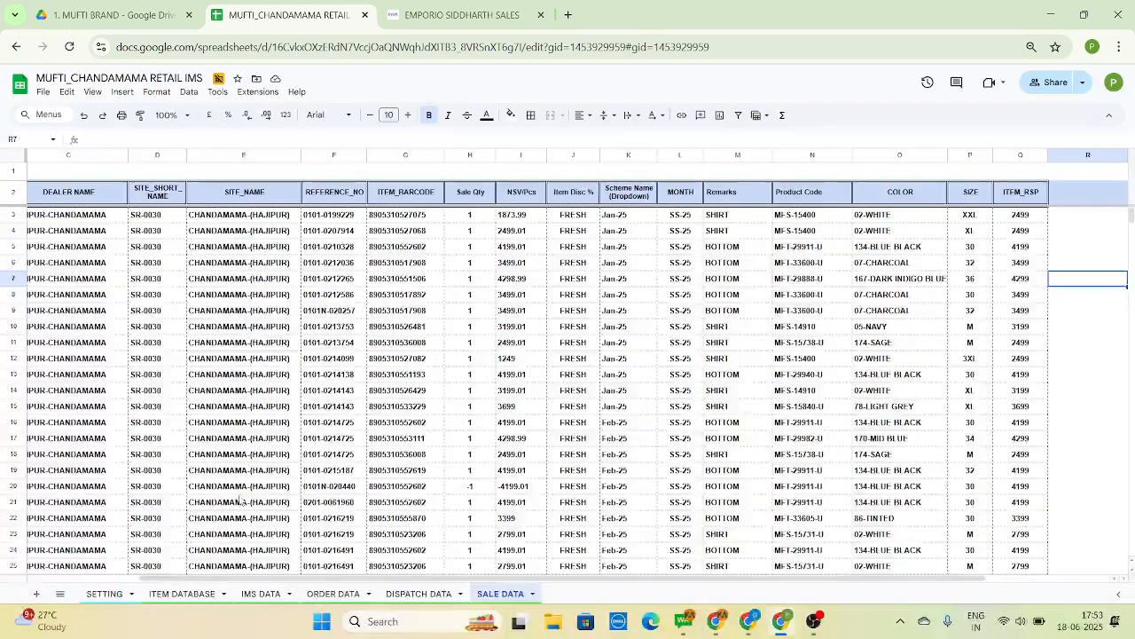
pyautogui.press('Left')
pyautogui.press('Left')
pyautogui.press('Left')
pyautogui.press('Left')
pyautogui.press('Left')
pyautogui.press('Left')
pyautogui.press('Left')
pyautogui.press('Left')
pyautogui.press('Left')
pyautogui.press('Left')
pyautogui.press('Left')
pyautogui.press('Left')
pyautogui.press('Left')
pyautogui.press('Left')
pyautogui.press('Left')
pyautogui.press('Left')
pyautogui.press('Left')
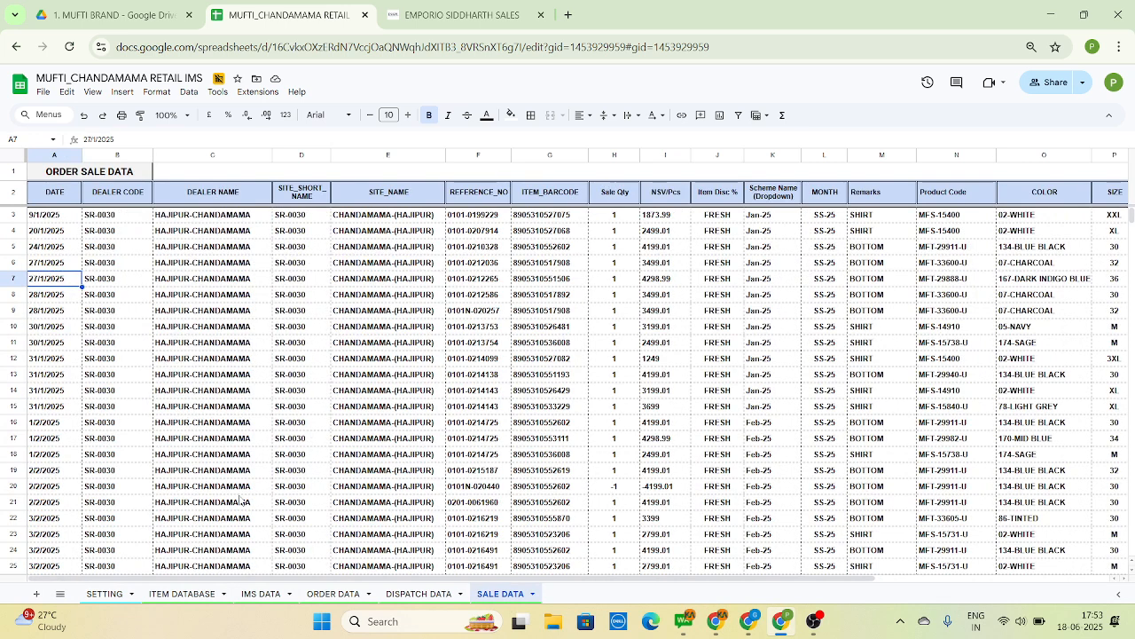
# Recheck the SALE DATA site columns, going through SITE_NAME to its last entry and back to the first rows
pyautogui.press('Right')
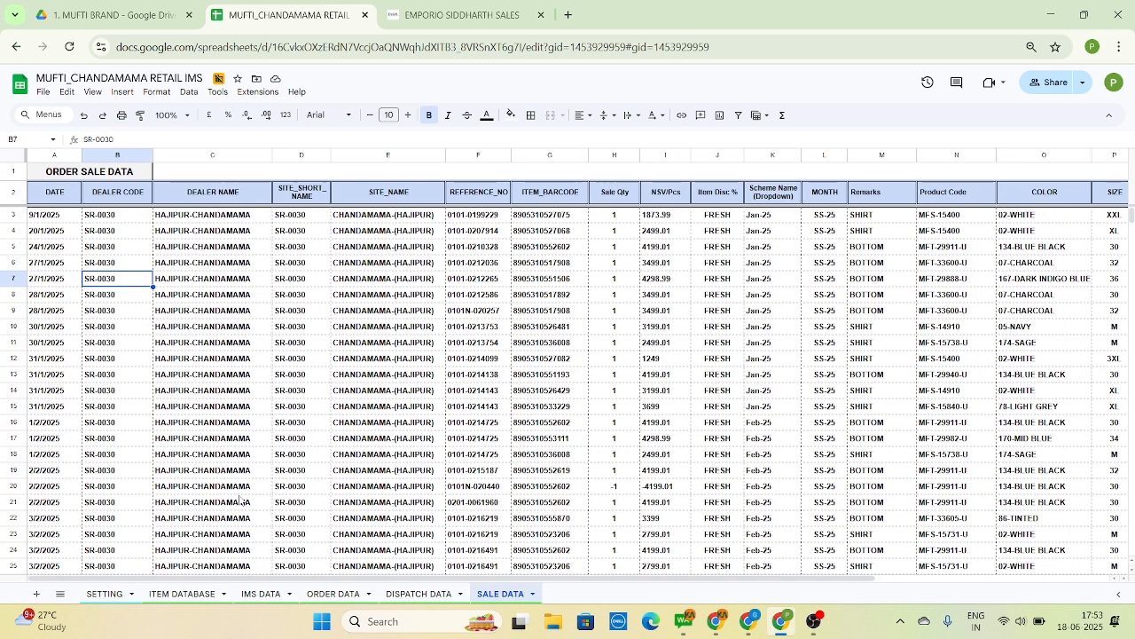
pyautogui.press('Right')
pyautogui.press('Right')
pyautogui.press('Right')
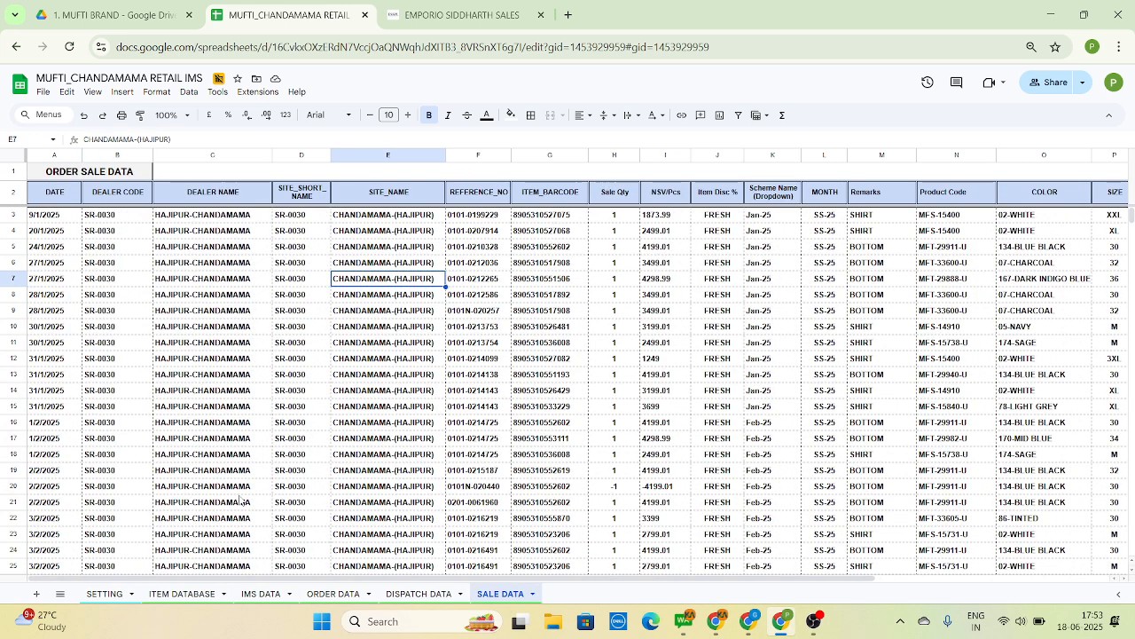
pyautogui.hotkey('ctrl', 'Down')
pyautogui.hotkey('ctrl', 'Up')
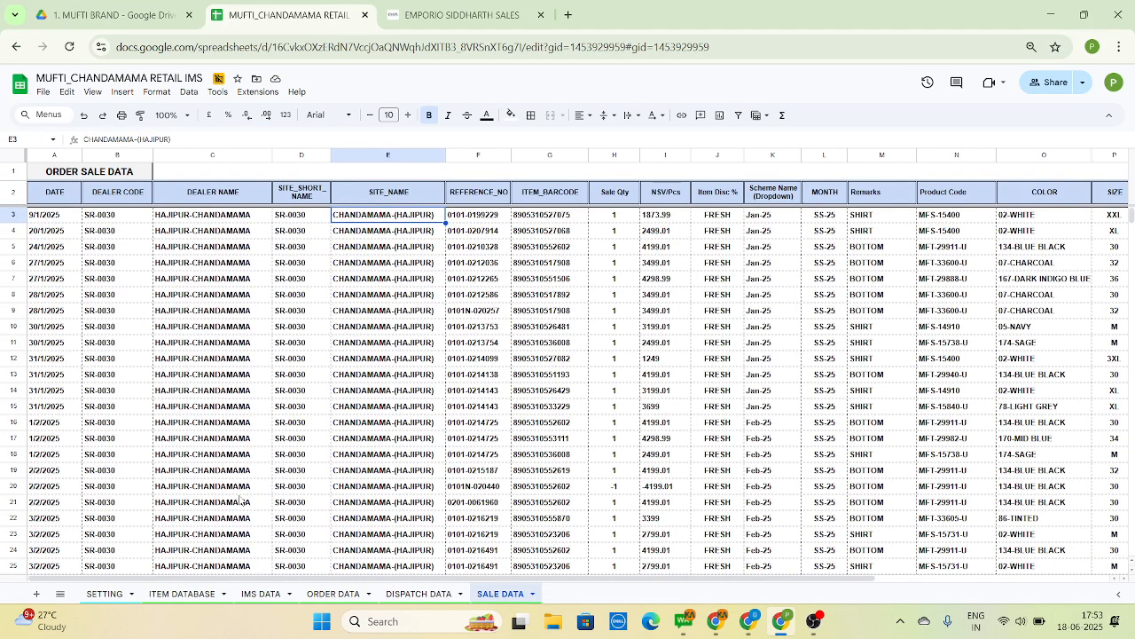
pyautogui.press('Down')
pyautogui.press('Down')
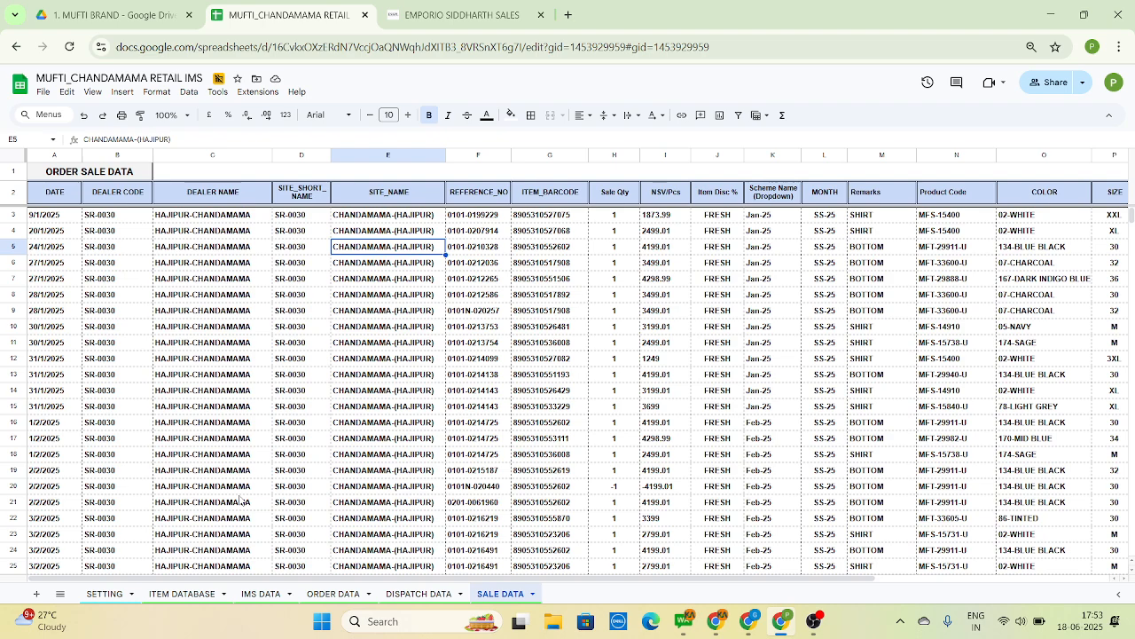
pyautogui.press('Down')
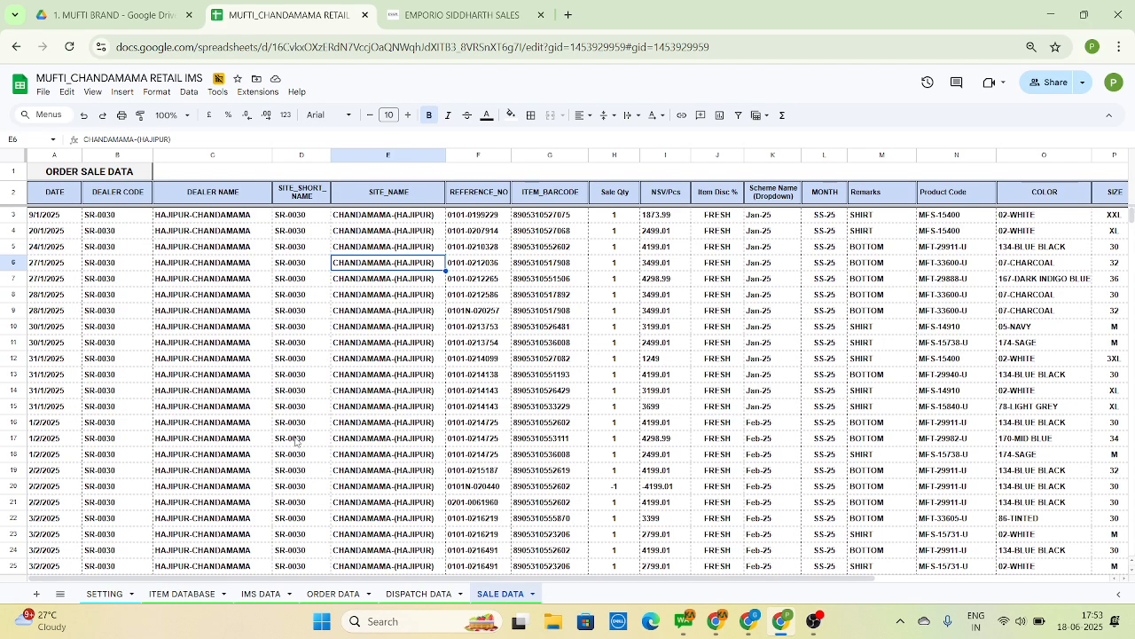
# Open the IMS DATA sheet, inspect the BRAND formula in A4, and look over the columns from BARCODE through SIZE
pyautogui.click(258, 598)
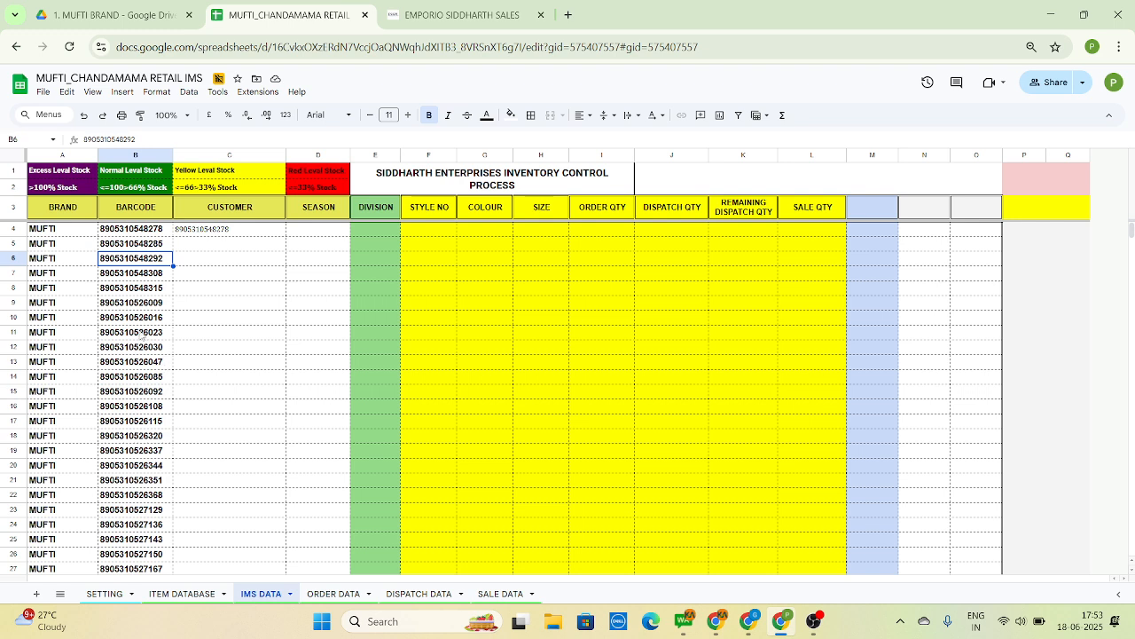
pyautogui.click(58, 233)
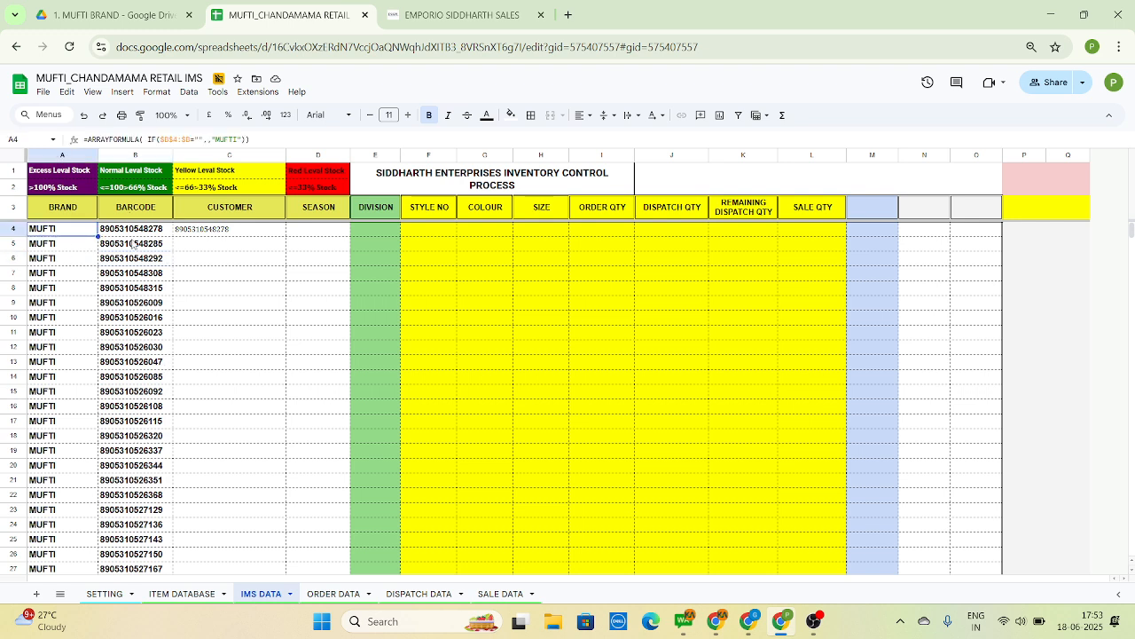
pyautogui.click(135, 257)
pyautogui.press('Right')
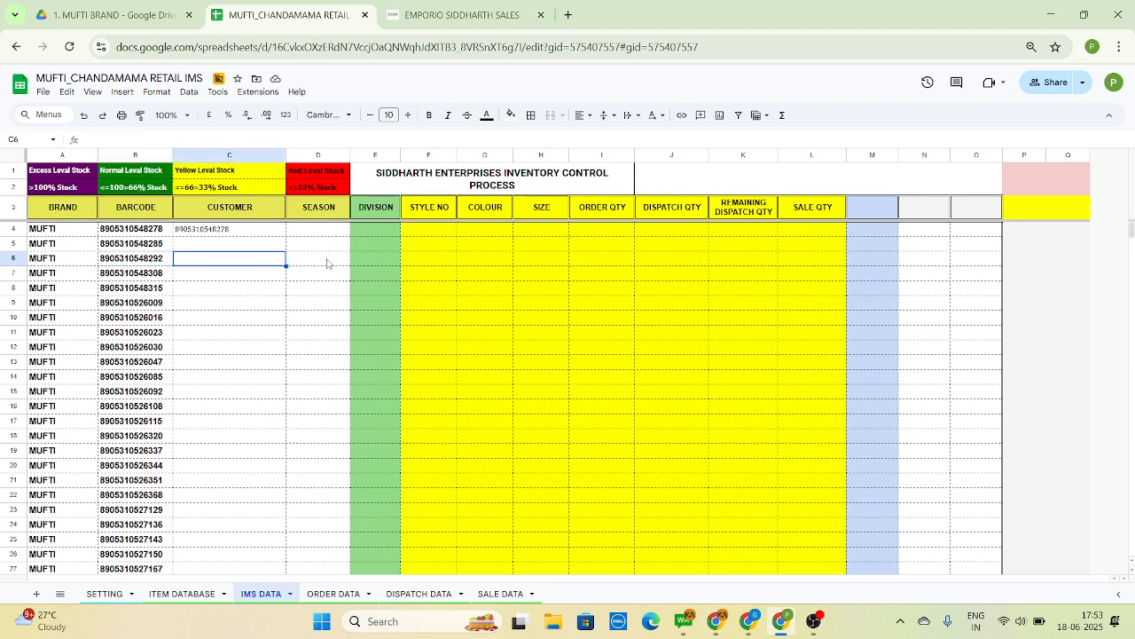
pyautogui.press('Right')
pyautogui.click(382, 235)
pyautogui.click(431, 236)
pyautogui.click(479, 237)
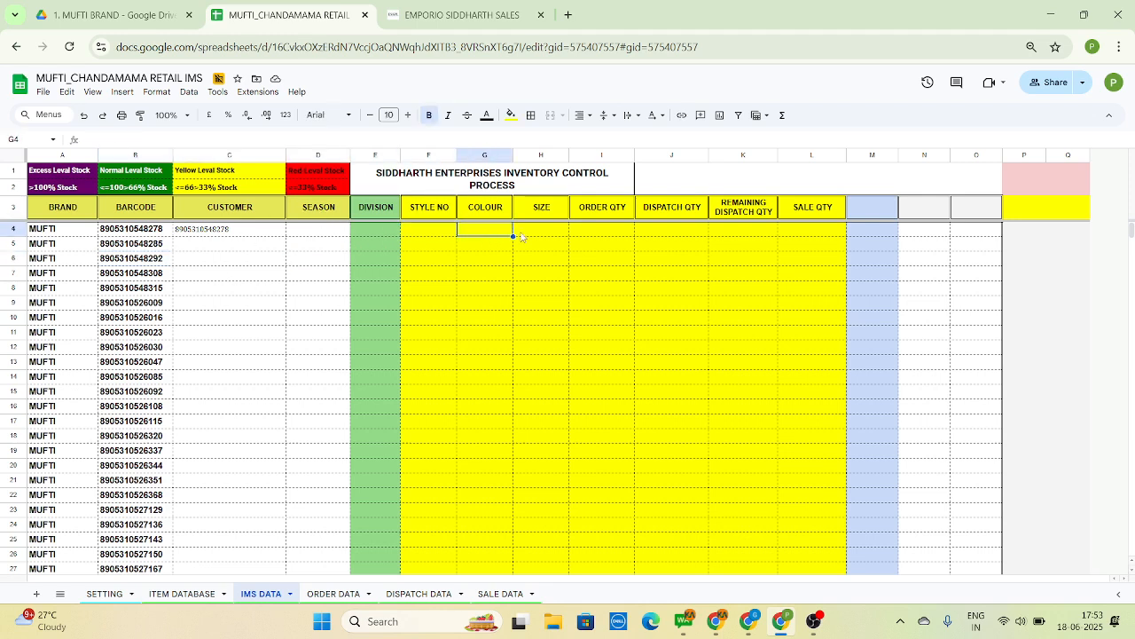
pyautogui.click(550, 245)
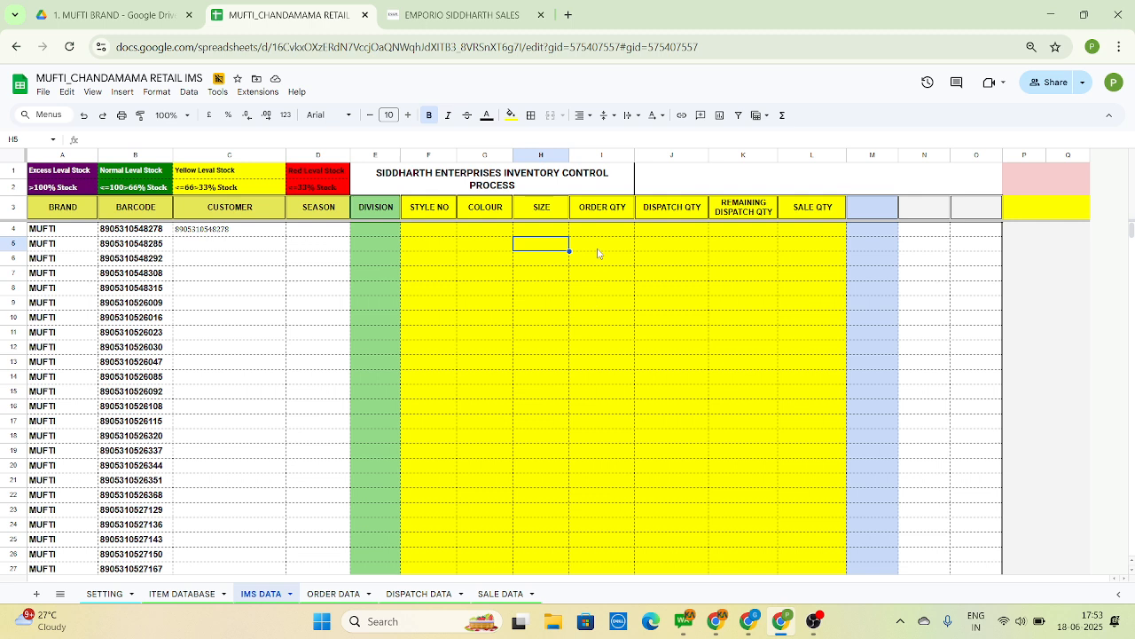
# Hide the ORDER QTY column in the IMS DATA sheet
pyautogui.click(599, 155)
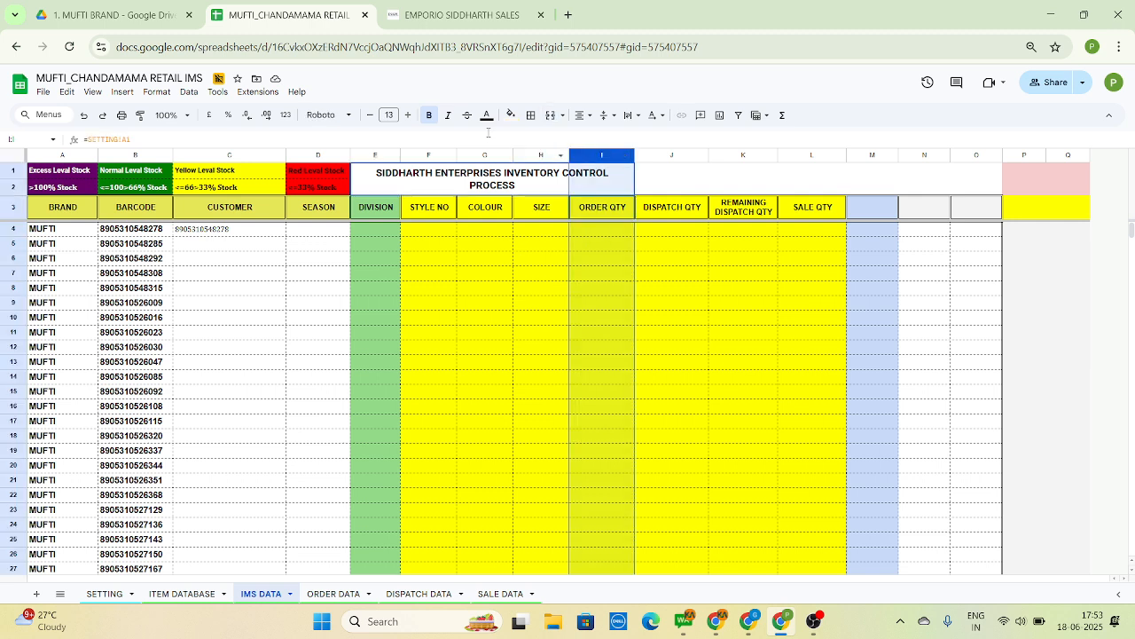
pyautogui.rightClick(592, 155)
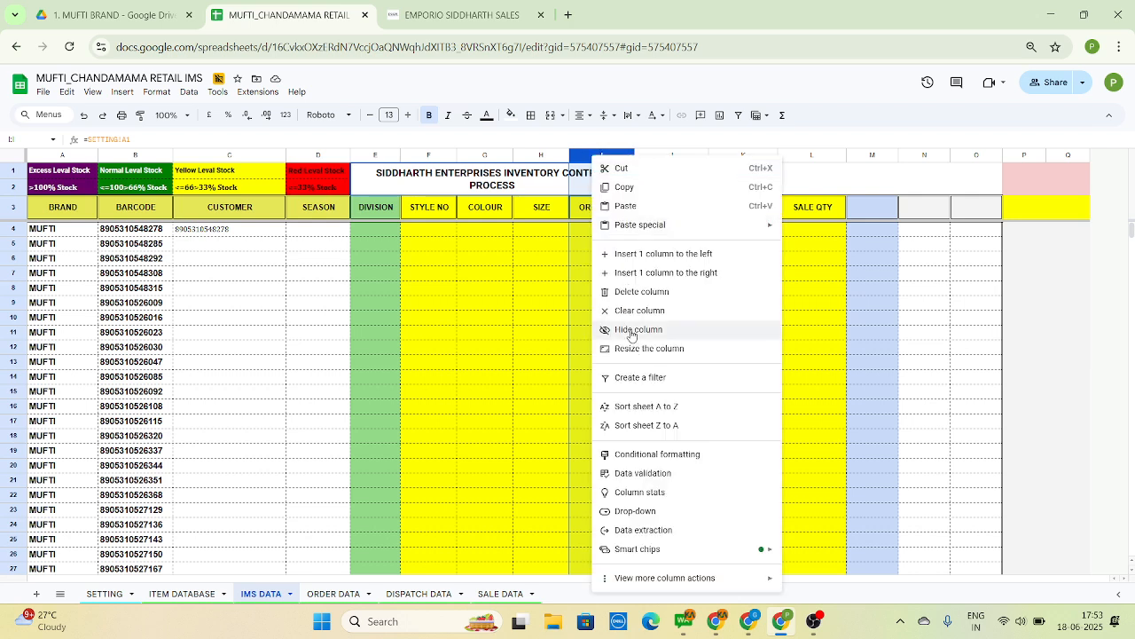
pyautogui.click(629, 330)
# Enter a sample dispatch quantity of 10 in cell J4 under DISPATCH QTY
pyautogui.click(603, 216)
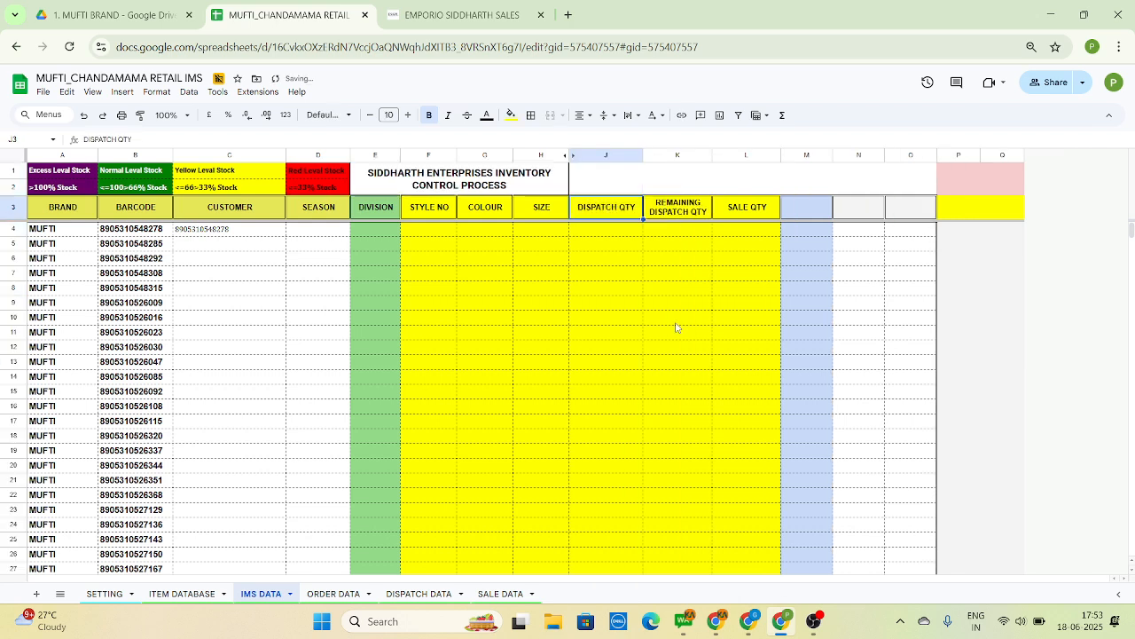
pyautogui.press('Down')
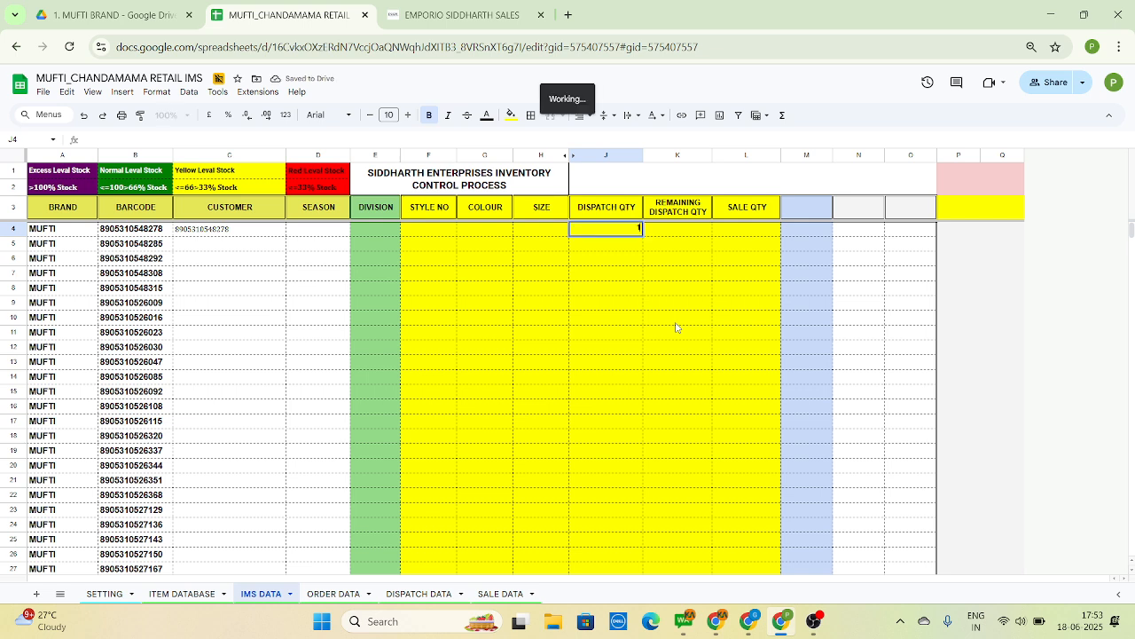
pyautogui.write('10')
pyautogui.press('Tab')
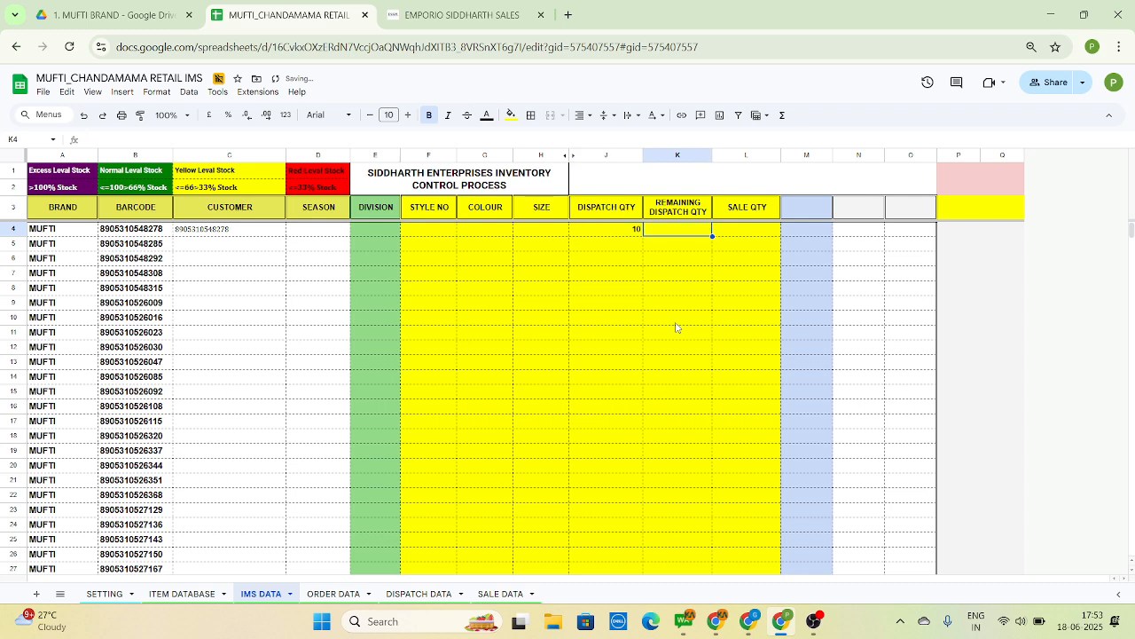
pyautogui.press('Up')
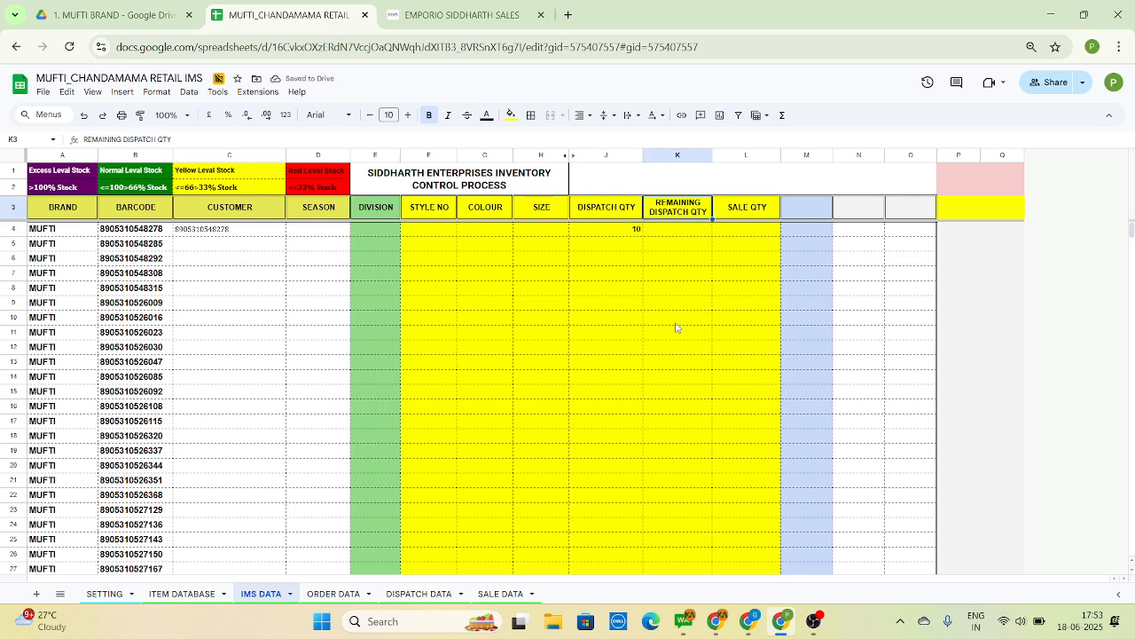
# Enter a sample sale quantity of 6 in cell L4 under SALE QTY
pyautogui.click(676, 231)
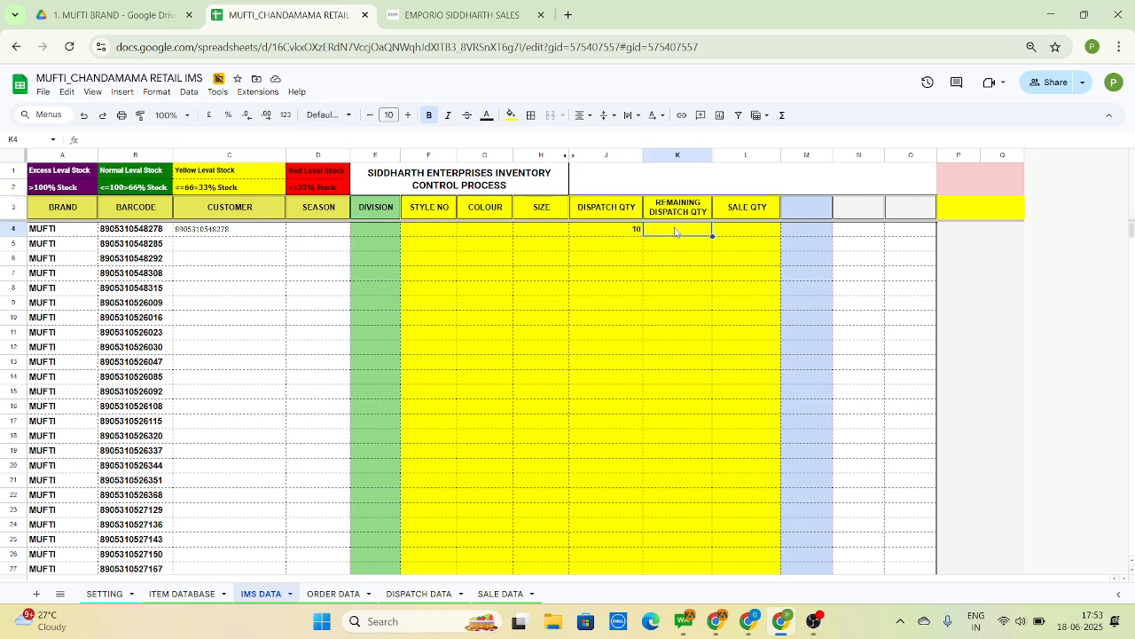
pyautogui.click(756, 232)
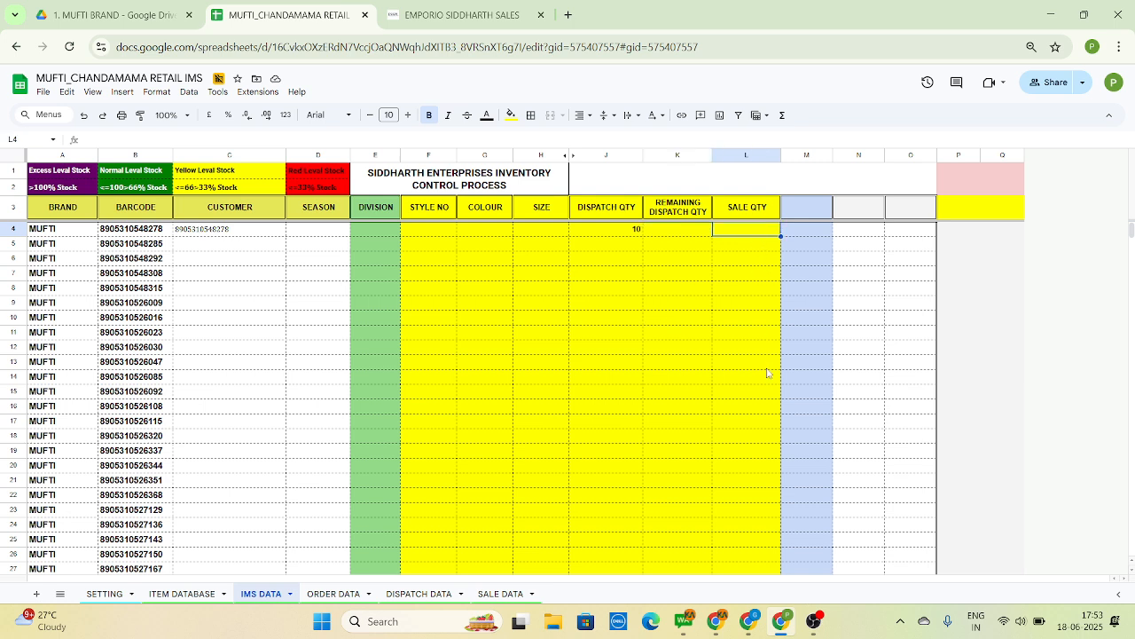
pyautogui.write('6')
pyautogui.press('Tab')
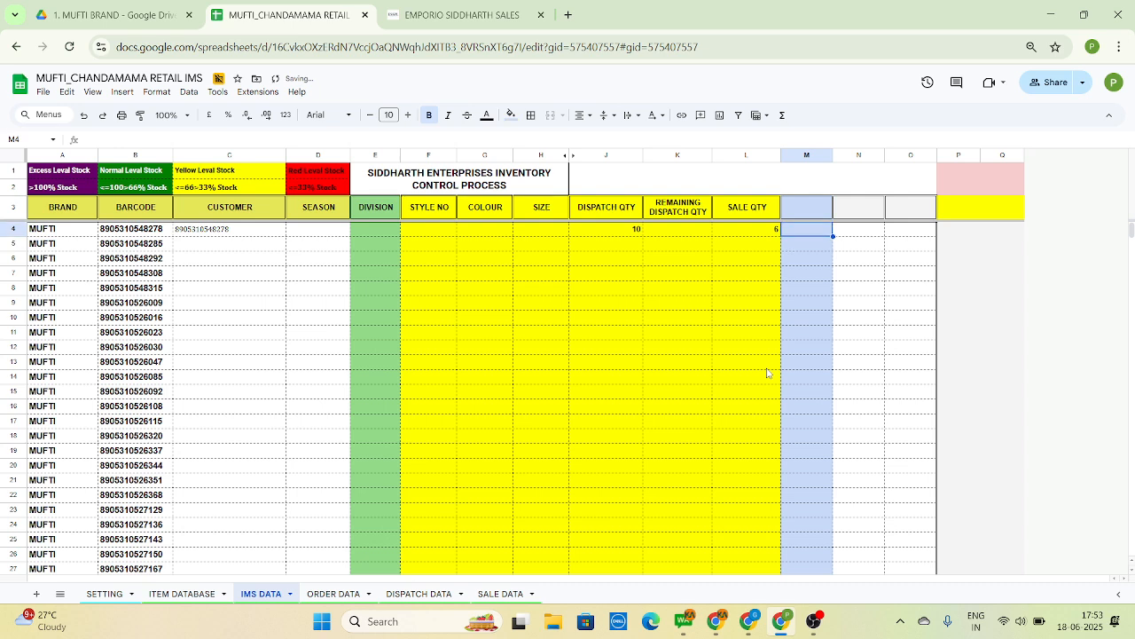
pyautogui.press('Up')
pyautogui.press('Down')
pyautogui.press('Left')
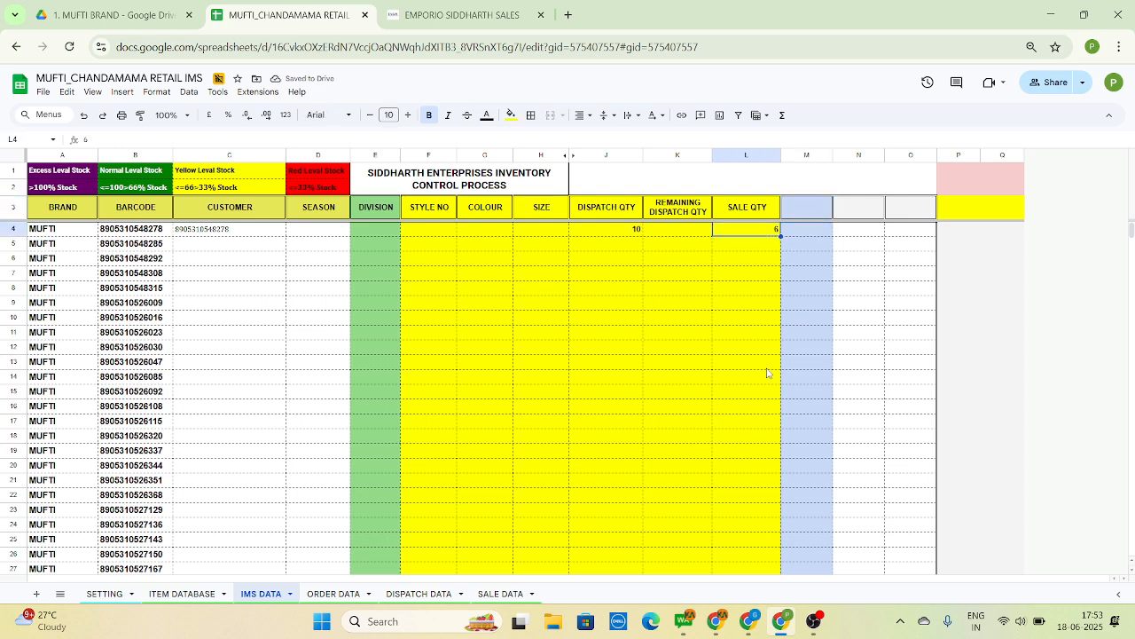
# Look over the DISPATCH QTY, REMAINING DISPATCH QTY and SALE QTY cells in row 4 of the IMS DATA sheet
pyautogui.press('Down')
pyautogui.press('Down')
pyautogui.press('Down')
pyautogui.press('Up')
pyautogui.press('Up')
pyautogui.press('Up')
pyautogui.press('Left')
pyautogui.press('Left')
pyautogui.press('Left')
pyautogui.press('Left')
pyautogui.press('Left')
pyautogui.press('Left')
pyautogui.press('Left')
pyautogui.press('Left')
pyautogui.press('Left')
pyautogui.press('Left')
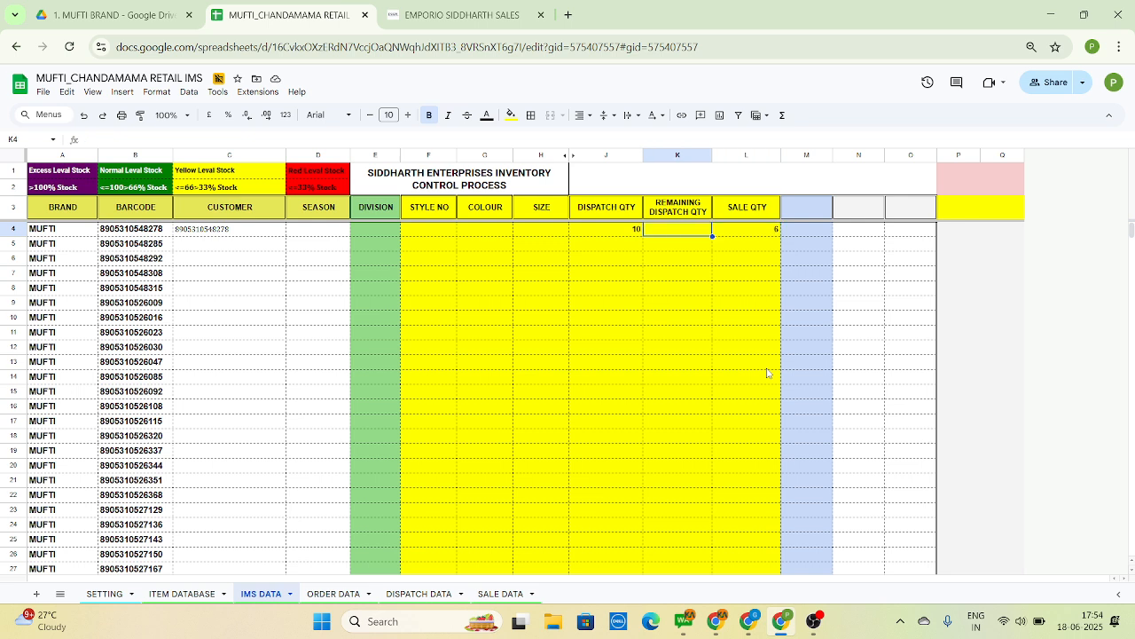
pyautogui.press('Right')
pyautogui.press('Right')
pyautogui.press('Right')
pyautogui.press('Right')
pyautogui.press('Right')
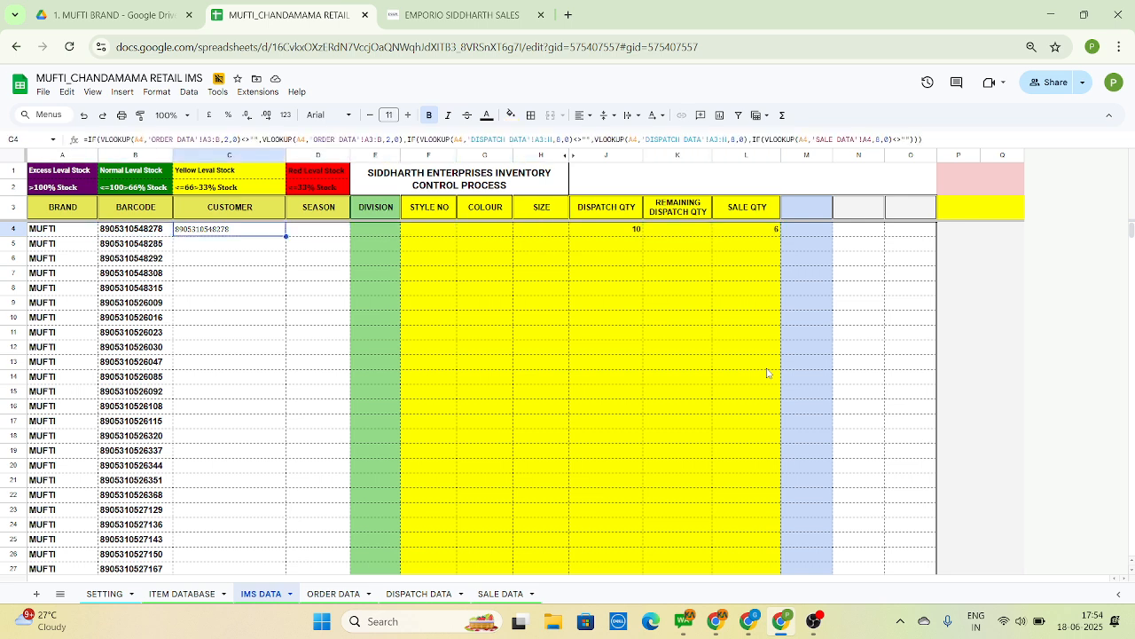
# Hide the REMAINING DISPATCH QTY column in the IMS DATA sheet
pyautogui.rightClick(682, 156)
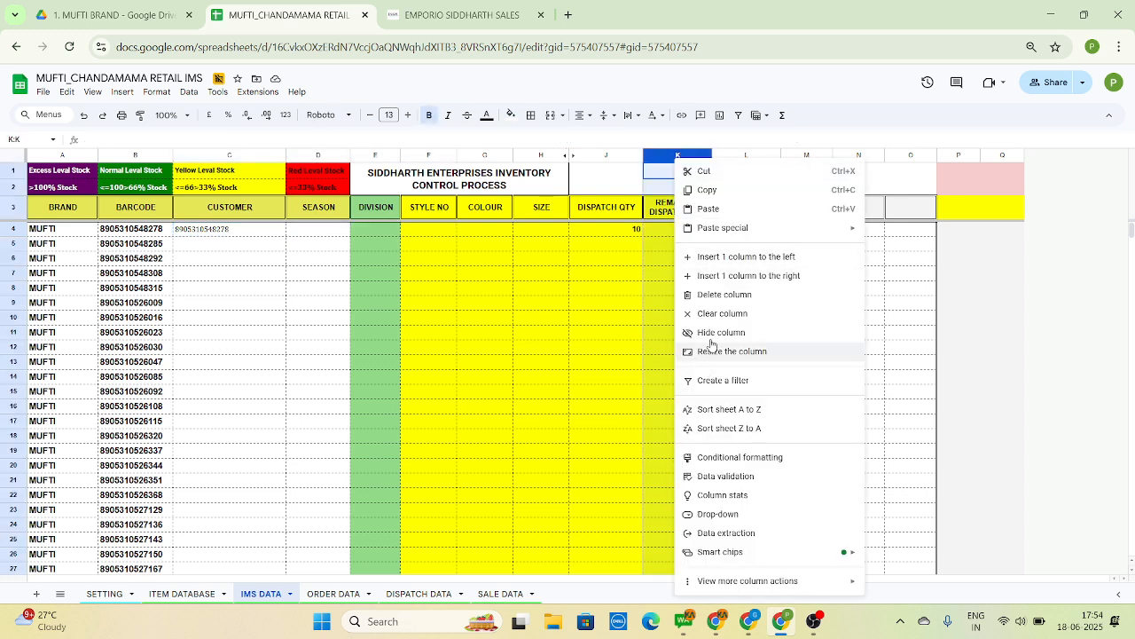
pyautogui.click(721, 333)
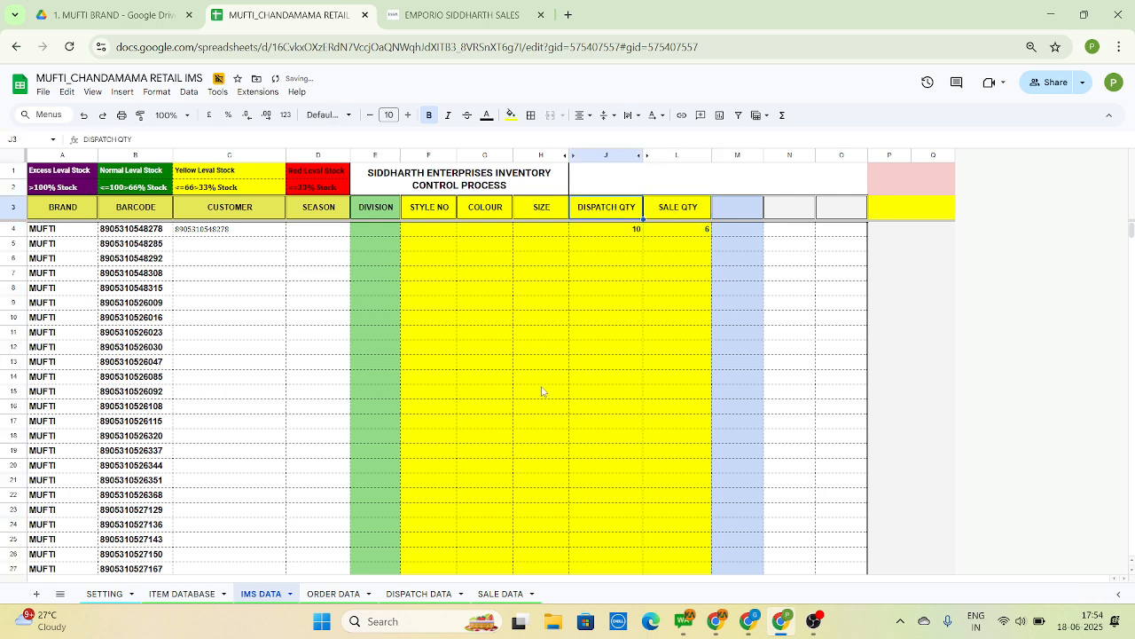
pyautogui.click(602, 334)
# Review the row 4 cells from BRAND through DISPATCH QTY, including the CUSTOMER lookup formula in C4
pyautogui.press('Left')
pyautogui.press('Left')
pyautogui.press('Left')
pyautogui.press('Left')
pyautogui.press('Left')
pyautogui.press('Left')
pyautogui.press('Left')
pyautogui.press('Left')
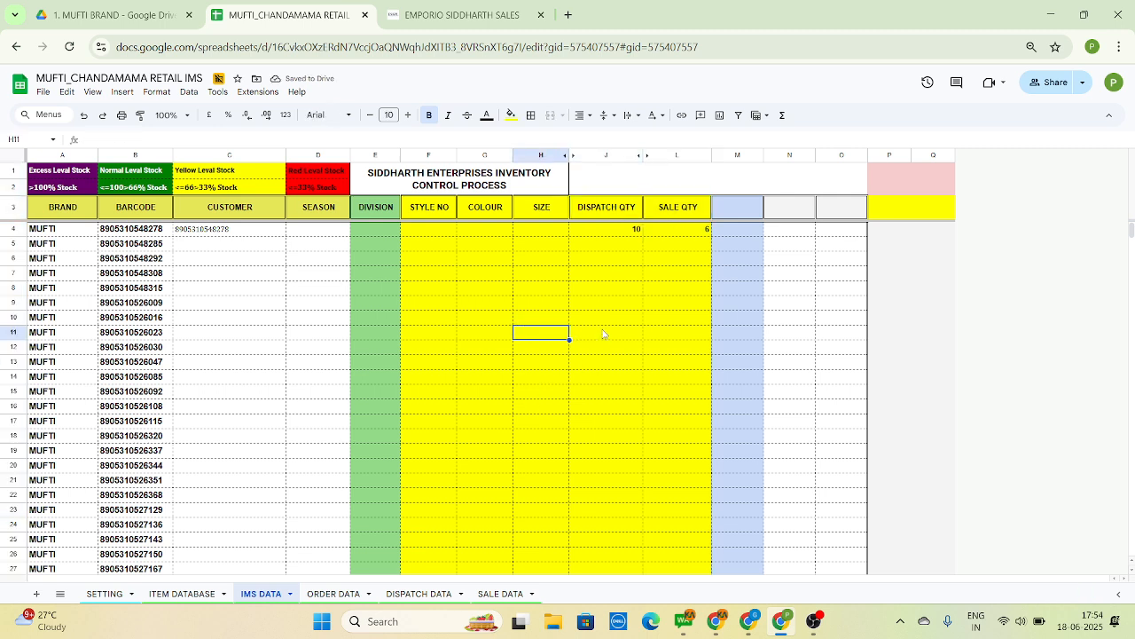
pyautogui.hotkey('ctrl', 'Up')
pyautogui.press('Down')
pyautogui.press('Down')
pyautogui.press('Down')
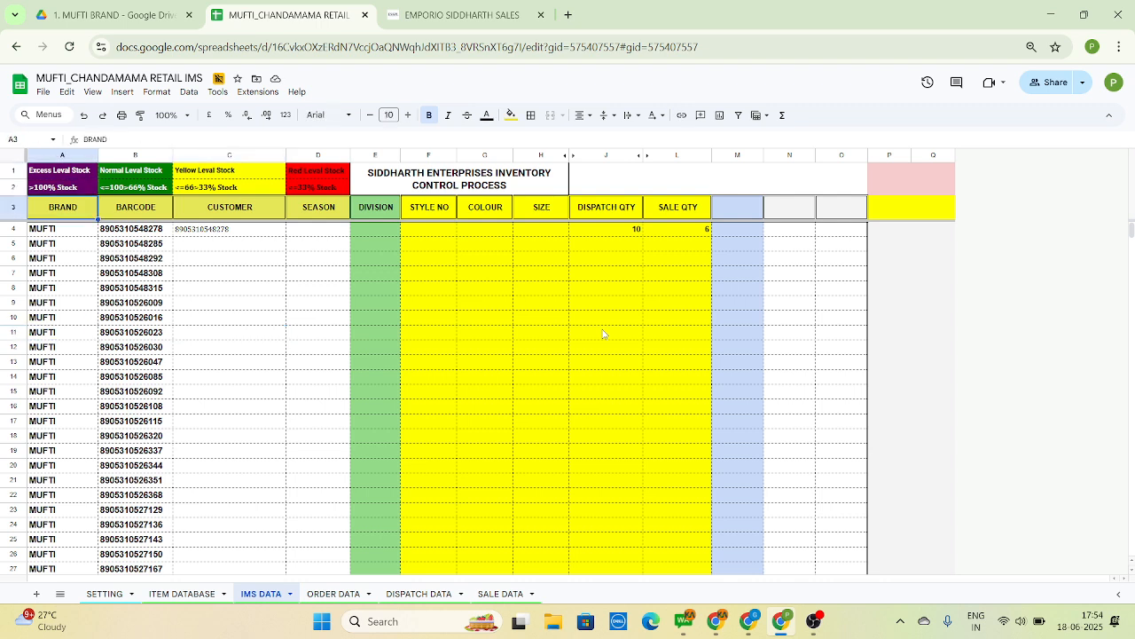
pyautogui.press('Right')
pyautogui.press('Right')
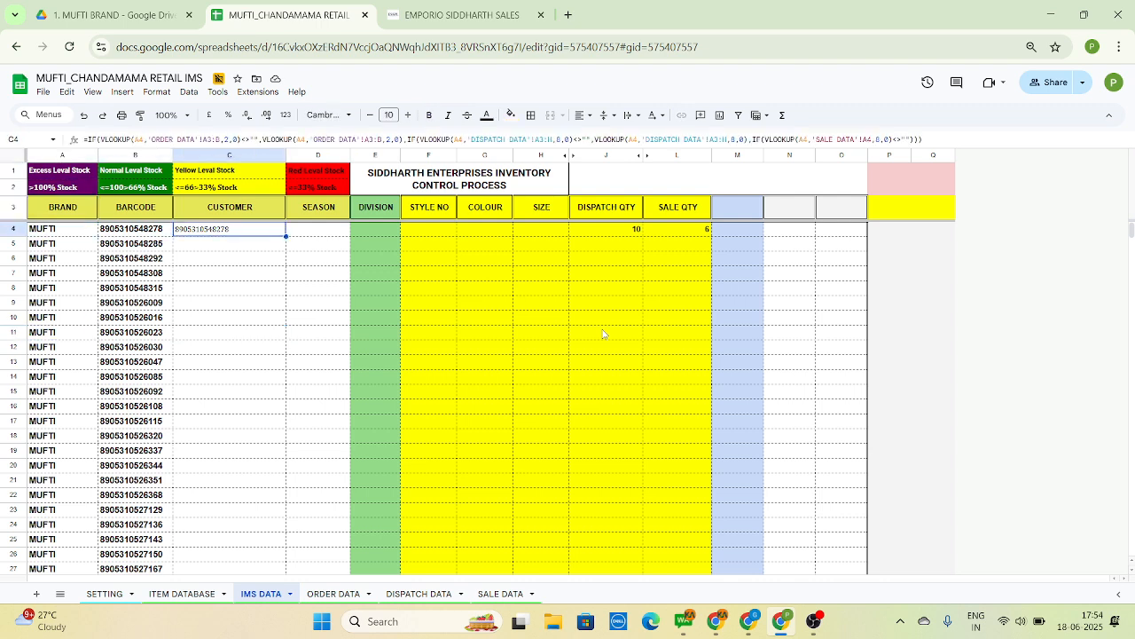
pyautogui.press('Right')
pyautogui.press('Right')
pyautogui.press('Right')
pyautogui.press('Right')
pyautogui.press('Right')
pyautogui.press('Right')
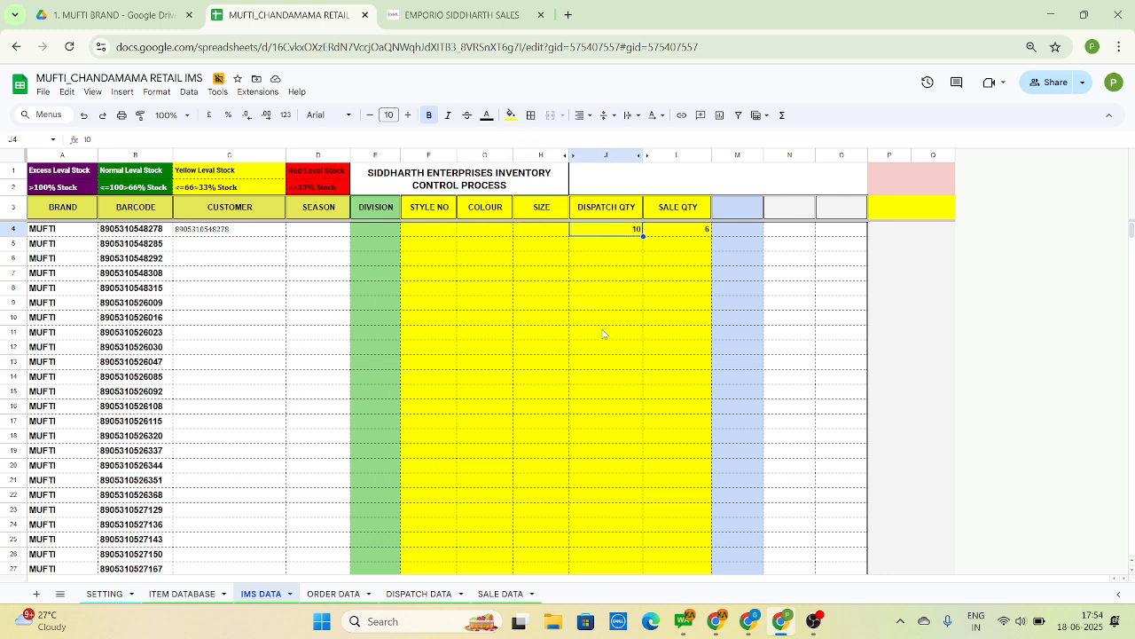
# Enter the header AVAILABLE STOCK in cell M3, beside SALE QTY
pyautogui.press('Right')
pyautogui.press('Right')
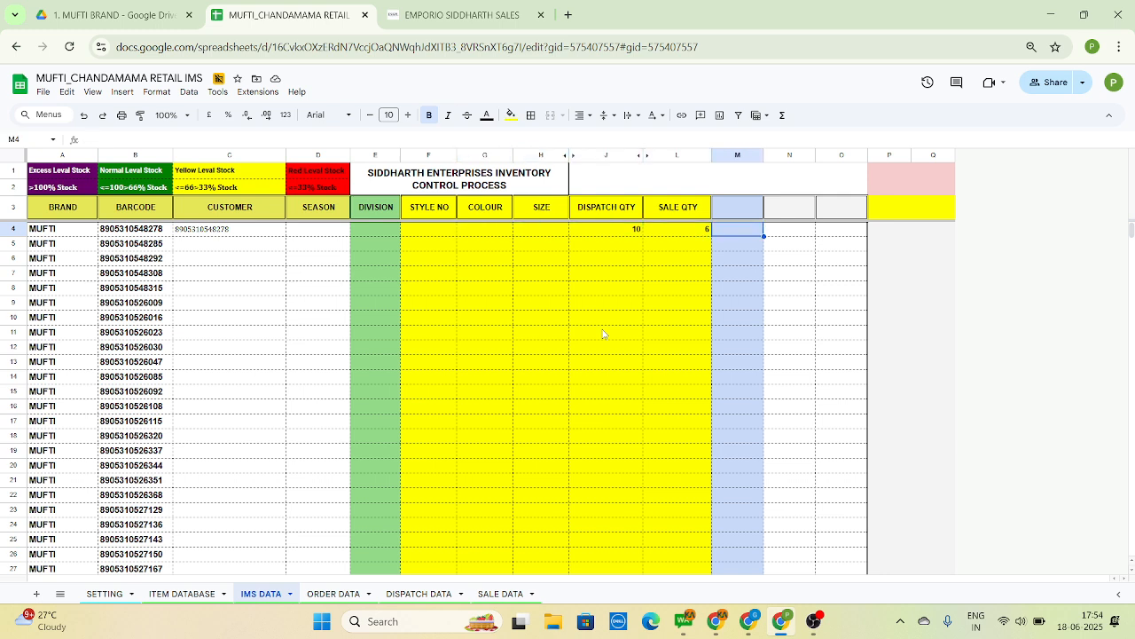
pyautogui.press('Up')
pyautogui.write('RE')
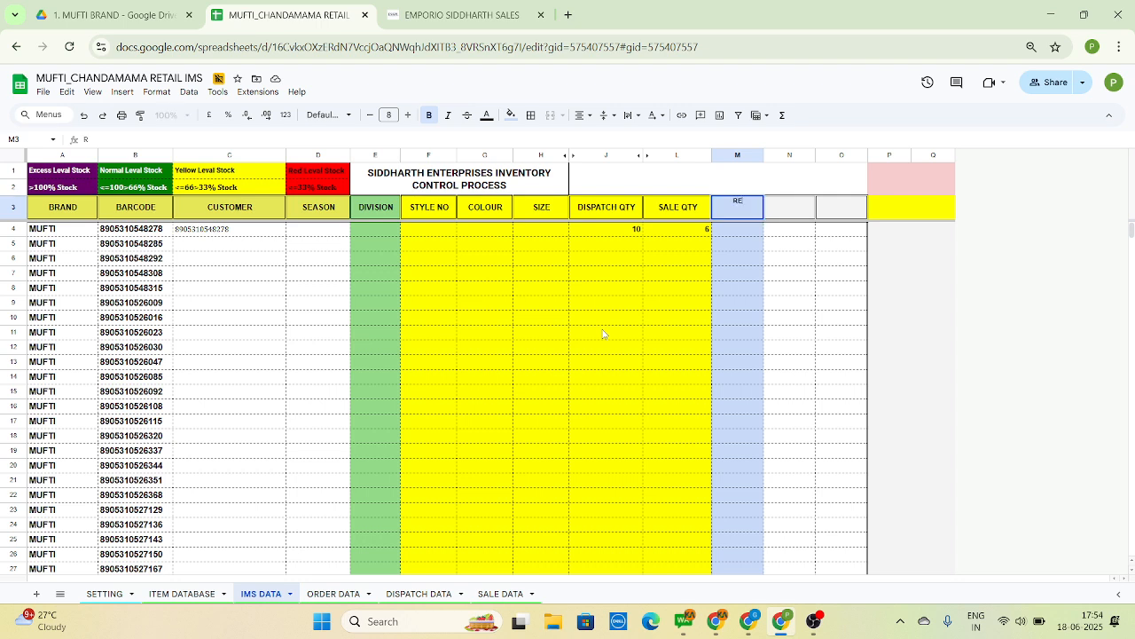
pyautogui.press('BackSpace')
pyautogui.press('BackSpace')
pyautogui.write('AVAILABLE STOCK')
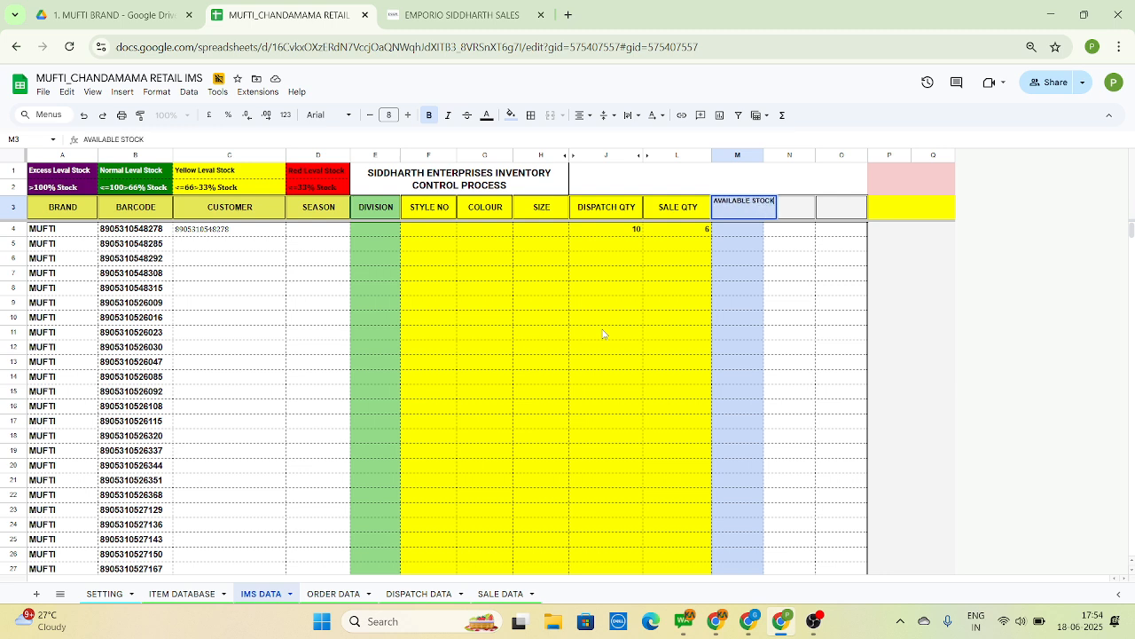
pyautogui.press('Return')
# Enter a sample available stock of 4 in cell M4 and widen column M so its header fits on one line
pyautogui.press('Down')
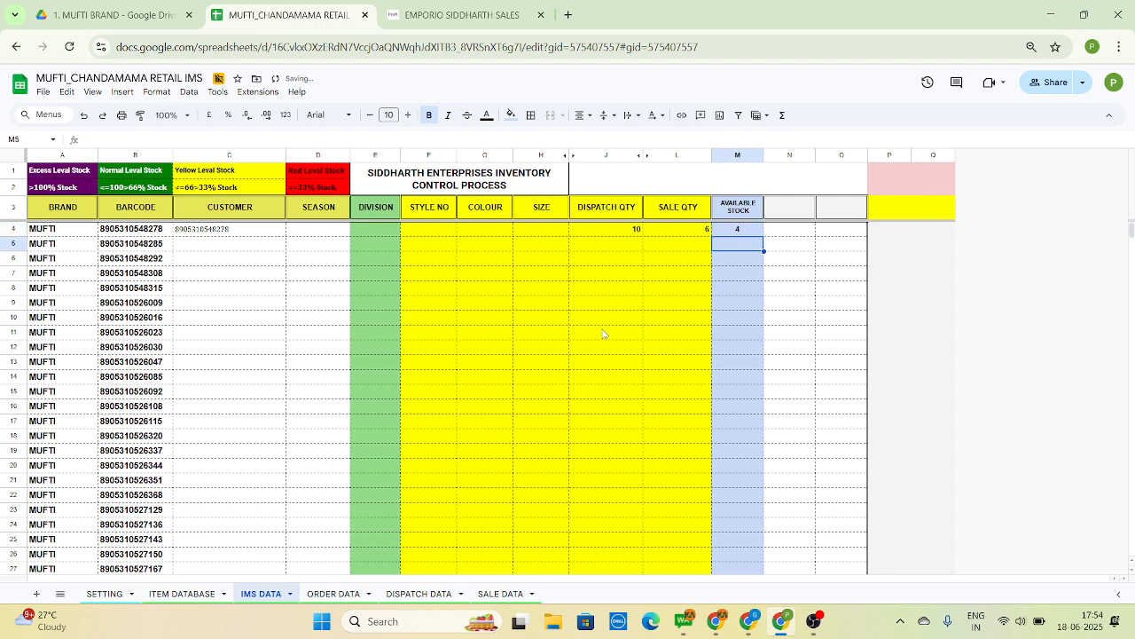
pyautogui.press('Up')
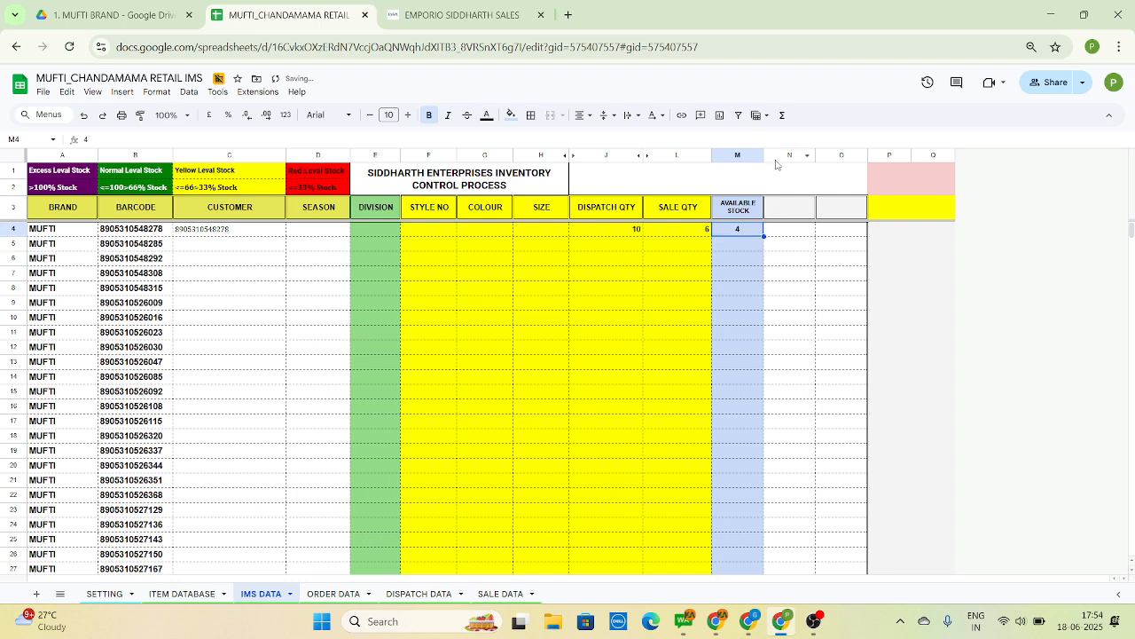
pyautogui.moveTo(764, 156); pyautogui.dragTo(788, 158)
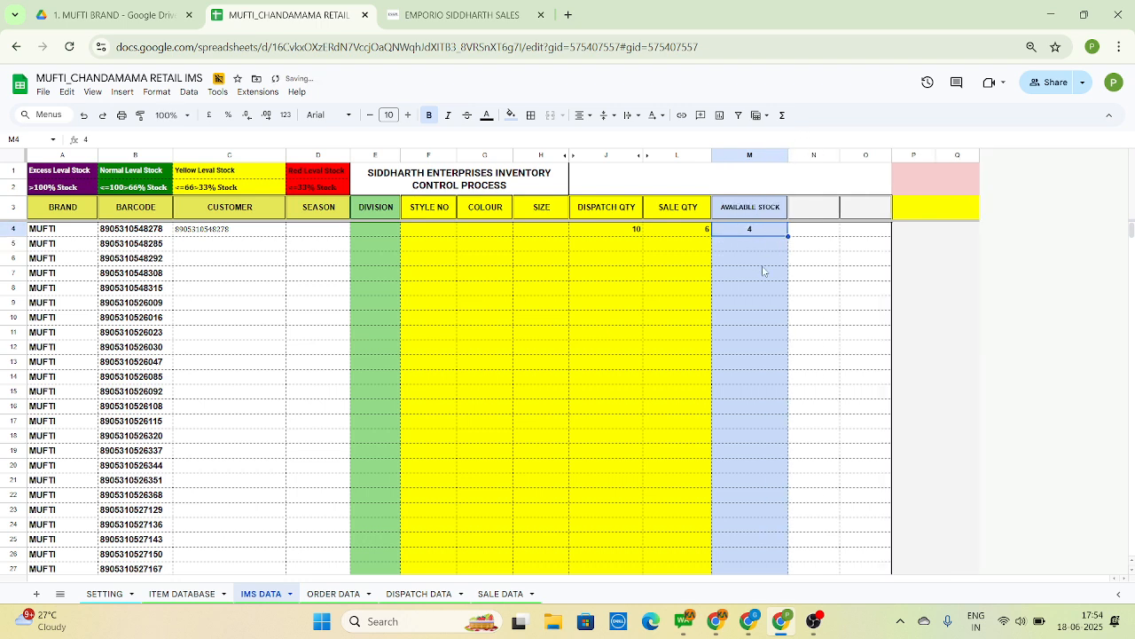
# Enter a sample value of 60 in cell N4, beside the available stock
pyautogui.press('Right')
pyautogui.write('-')
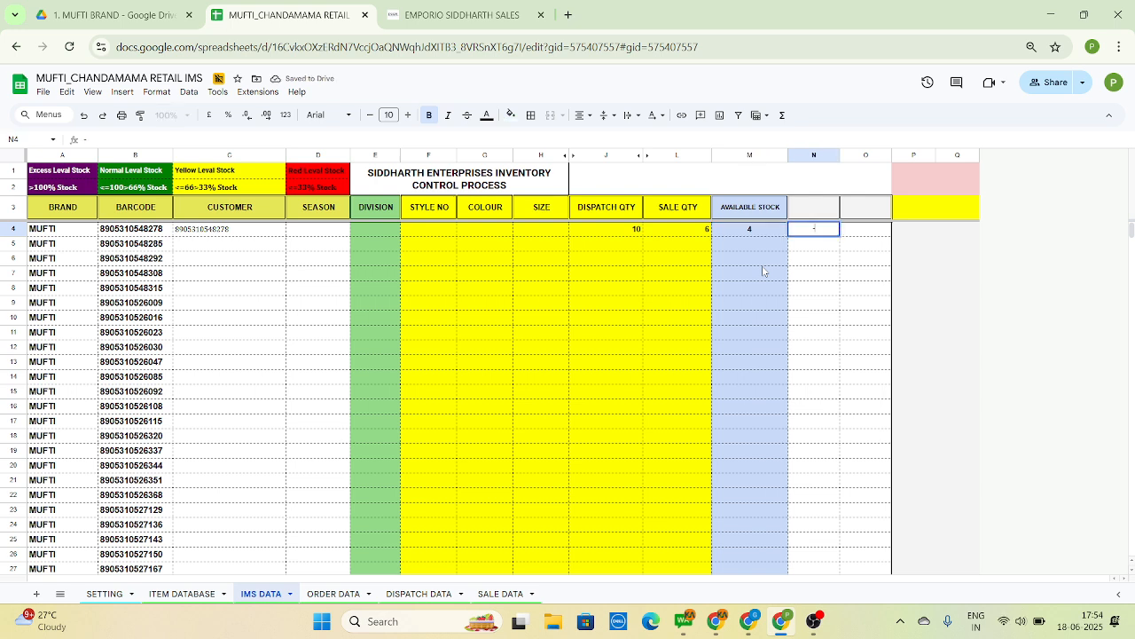
pyautogui.press('Escape')
pyautogui.write('60')
pyautogui.press('Left')
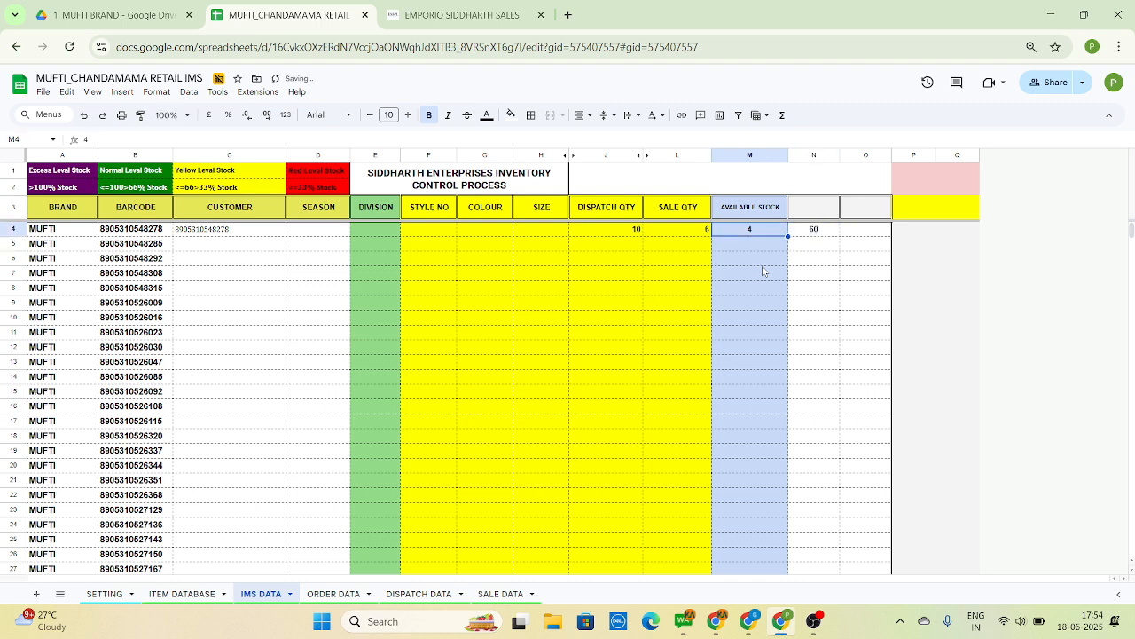
pyautogui.press('Left')
pyautogui.press('Left')
pyautogui.press('Right')
pyautogui.press('Right')
pyautogui.press('Right')
pyautogui.press('Up')
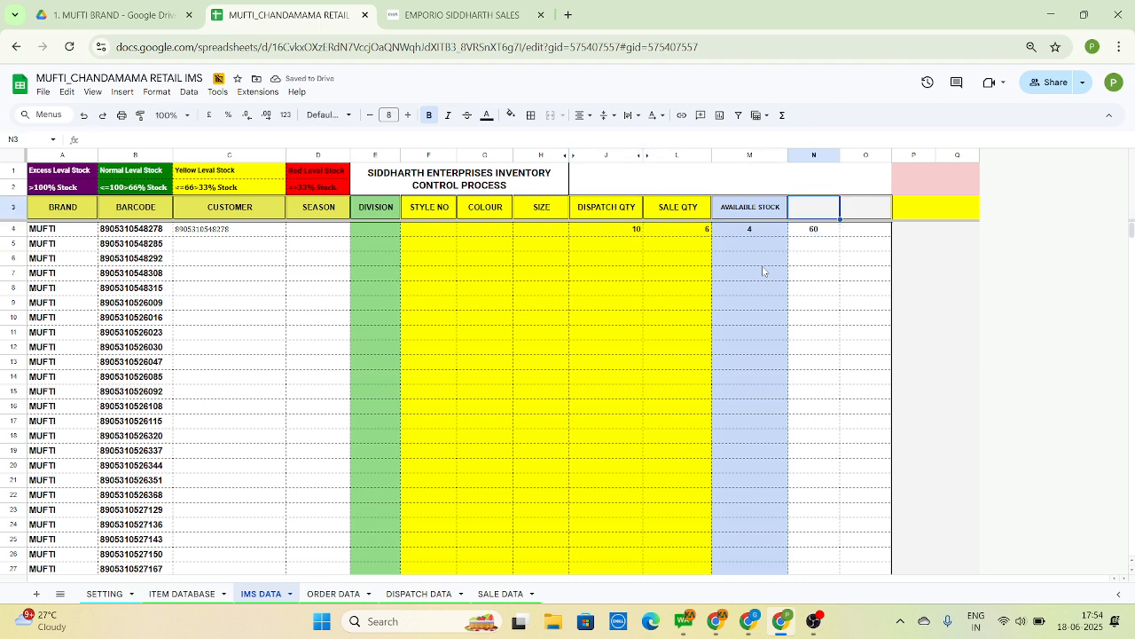
# Change the sample value in cell N4 to 80
pyautogui.press('Down')
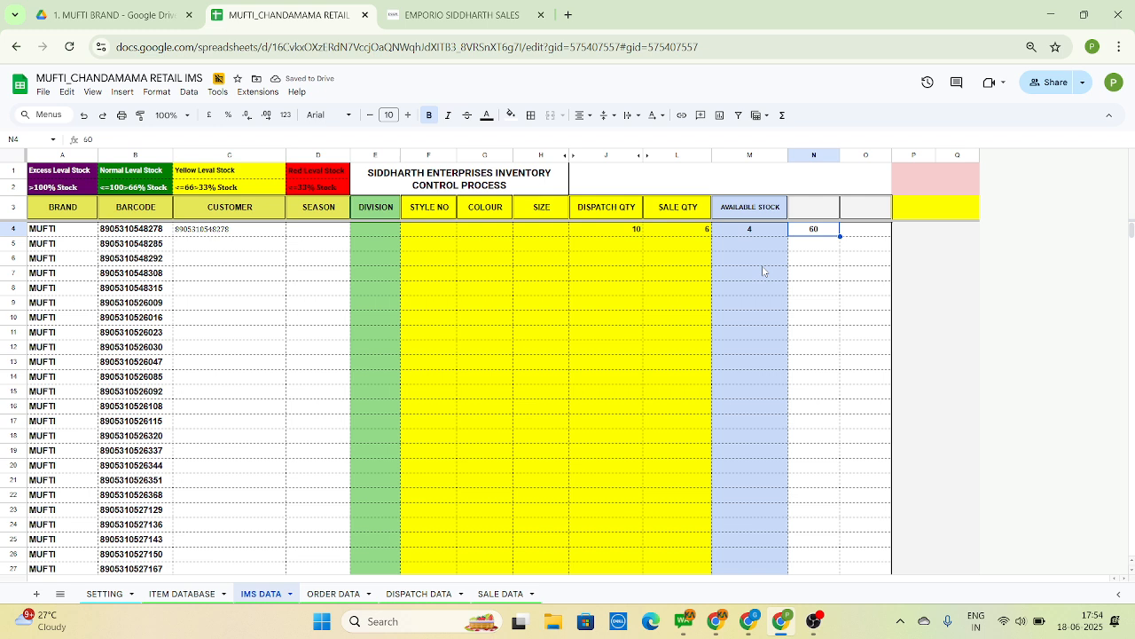
pyautogui.write('80')
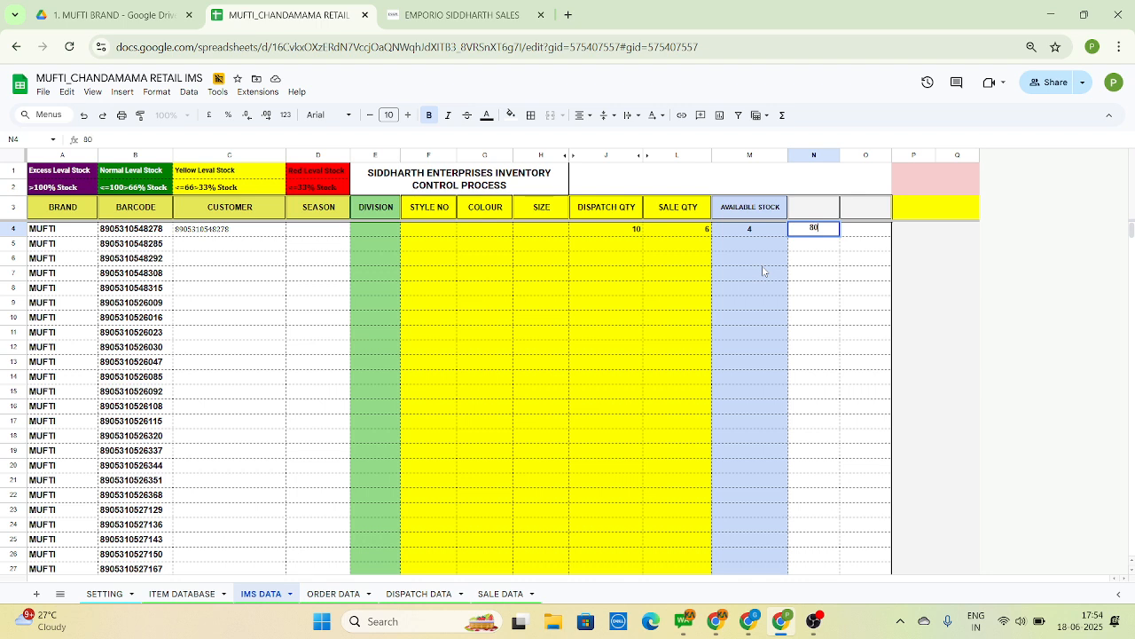
pyautogui.press('Return')
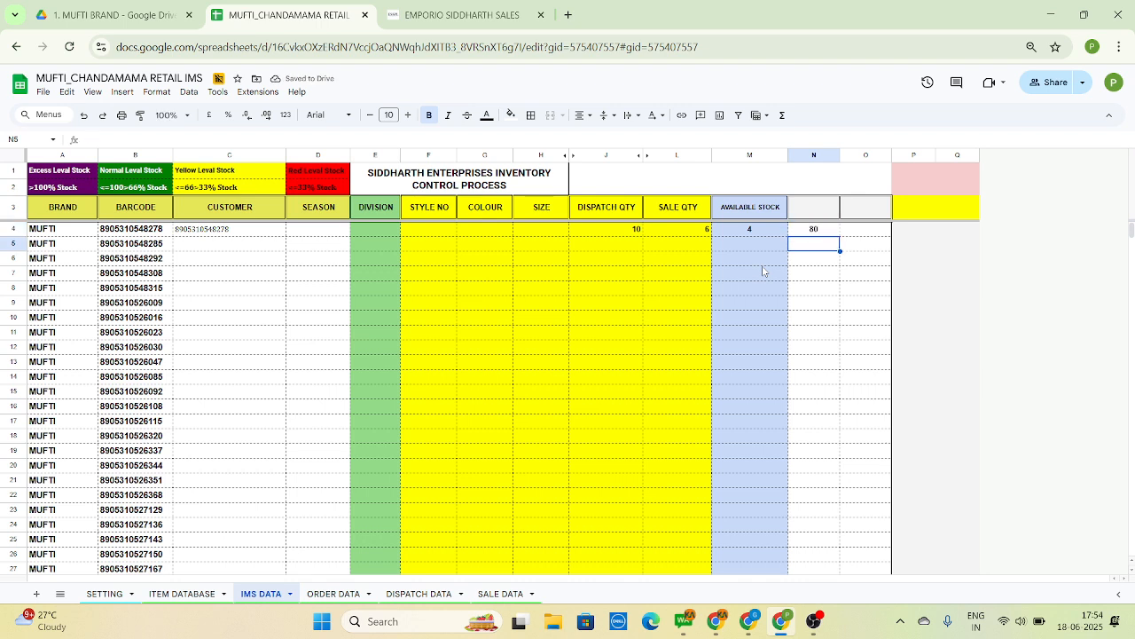
# Check the sample quantities in row 4 and set cell N4 to 60
pyautogui.press('Up')
pyautogui.press('Left')
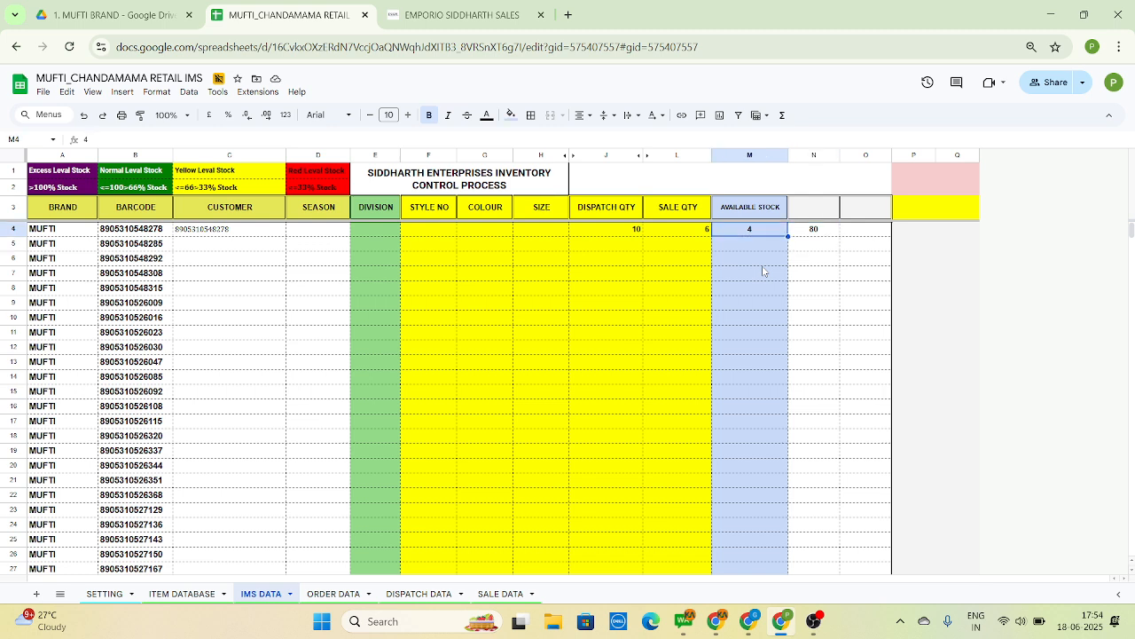
pyautogui.press('Left')
pyautogui.press('Left')
pyautogui.press('Right')
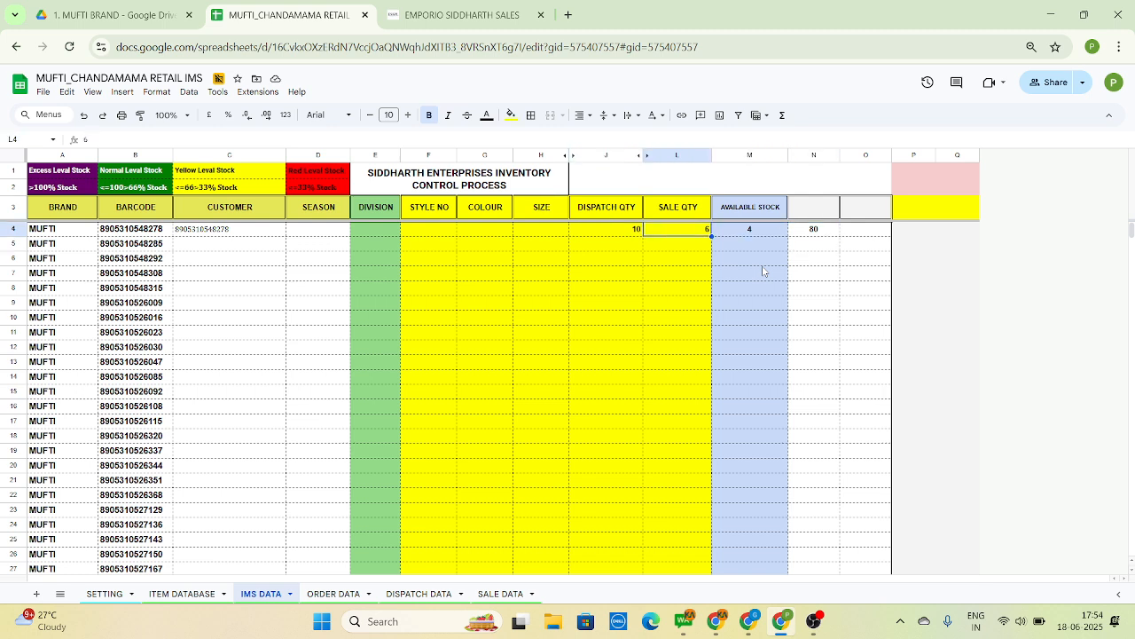
pyautogui.press('Right')
pyautogui.press('Right')
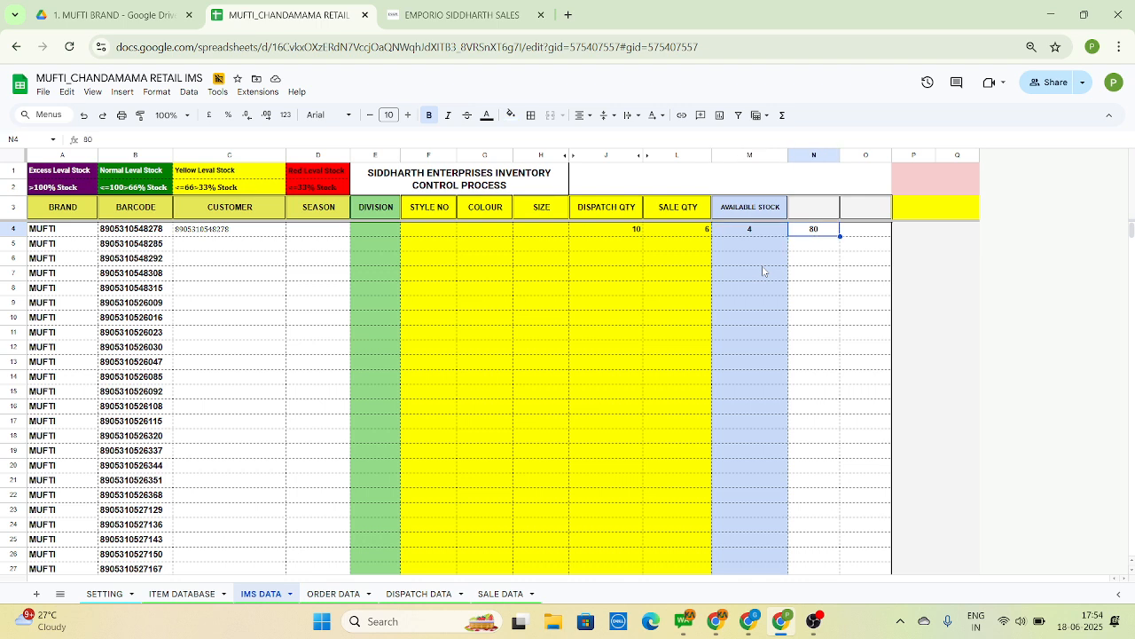
pyautogui.write('60')
pyautogui.press('Return')
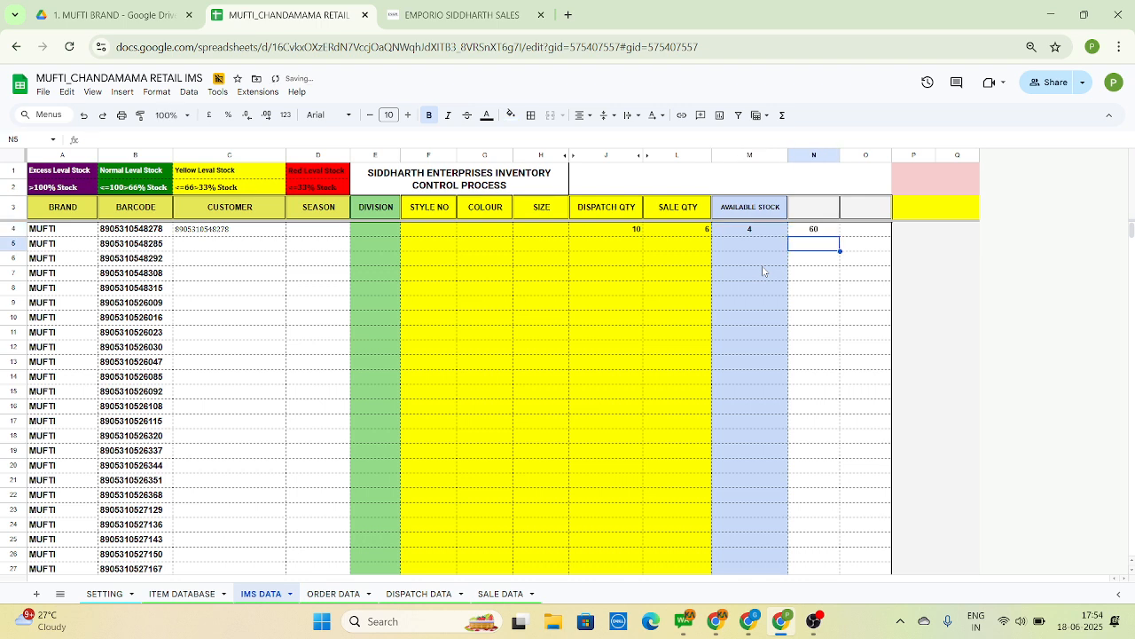
# Examine the excess and normal stock level thresholds in A2 and B2 against the sample quantities in row 4
pyautogui.press('Up')
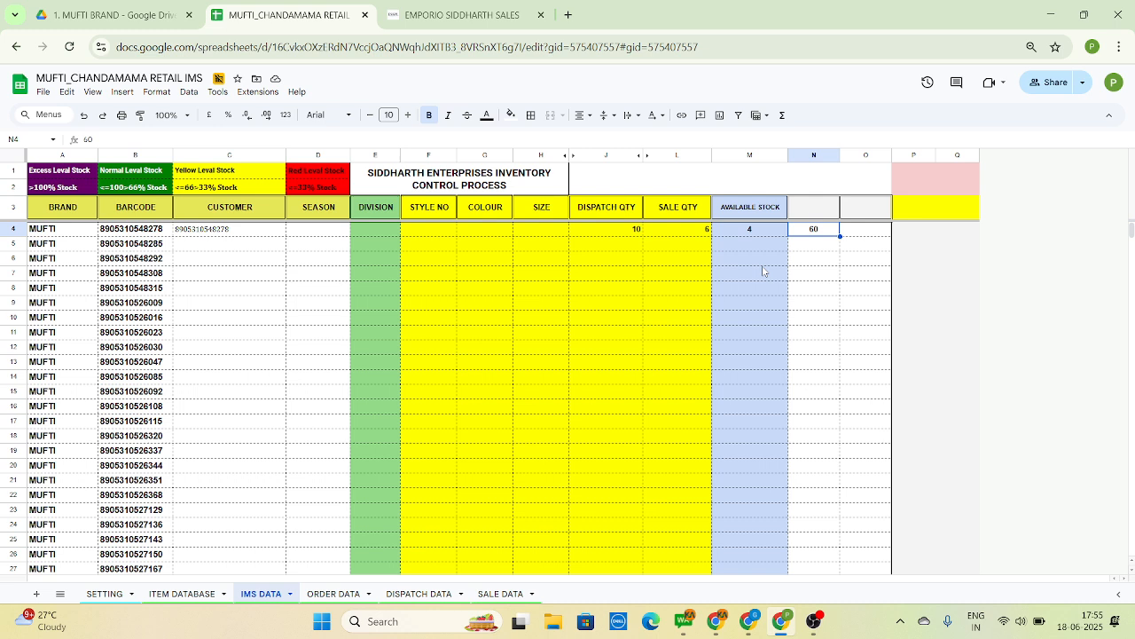
pyautogui.press('Left')
pyautogui.press('Left')
pyautogui.press('Left')
pyautogui.press('Left')
pyautogui.press('Left')
pyautogui.press('Left')
pyautogui.press('Left')
pyautogui.press('Left')
pyautogui.press('Left')
pyautogui.press('Left')
pyautogui.press('Left')
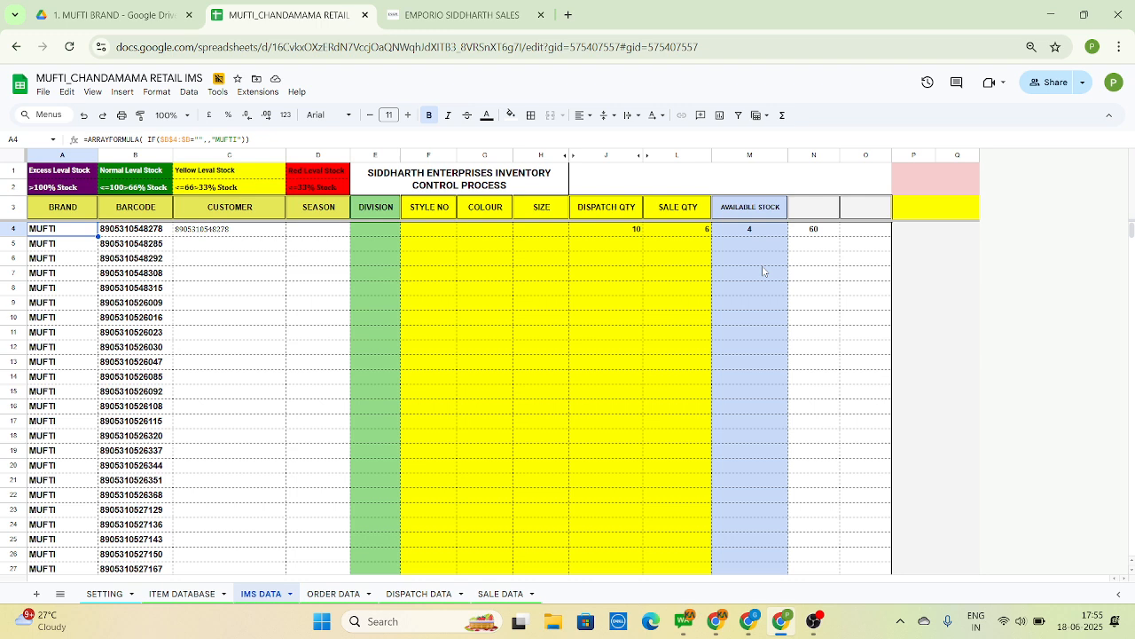
pyautogui.press('Up')
pyautogui.press('Up')
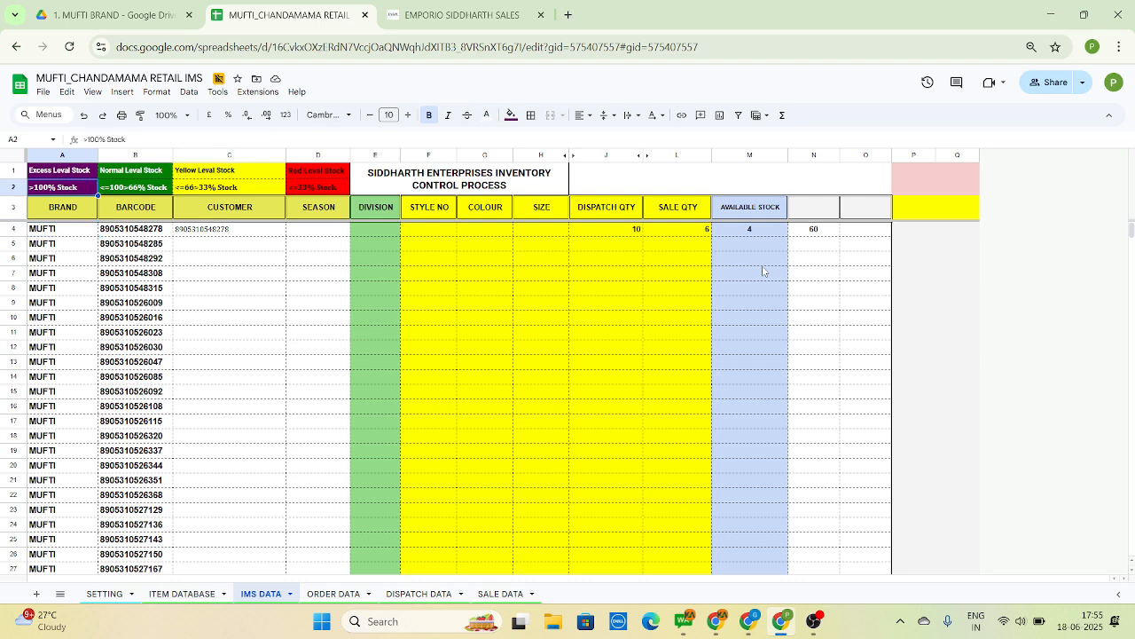
pyautogui.press('Right')
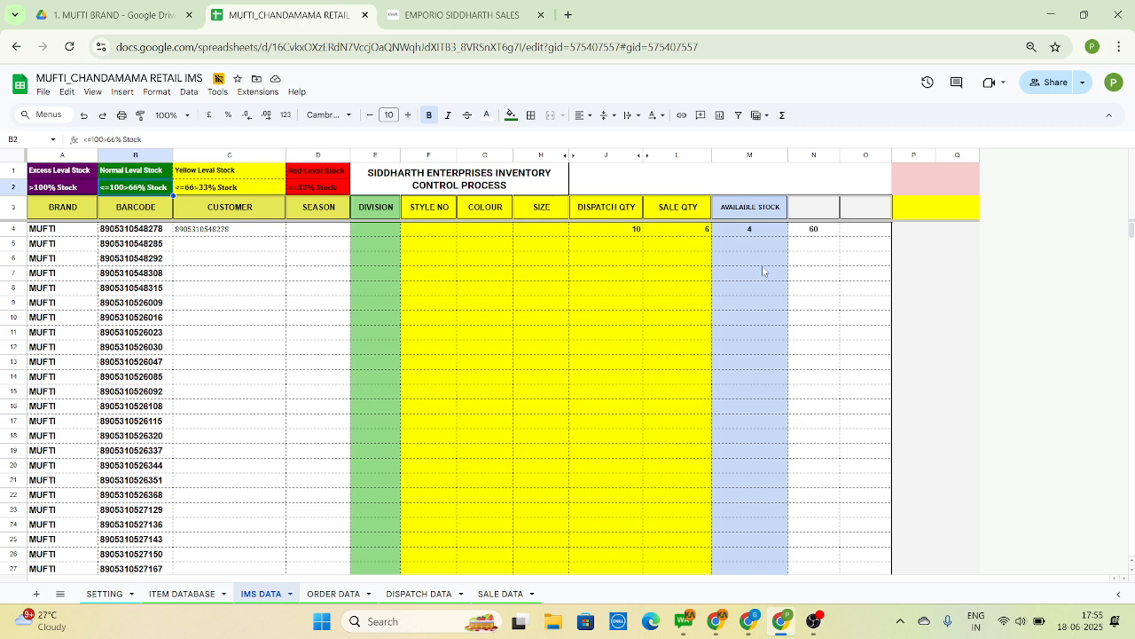
pyautogui.press('Down')
pyautogui.press('Down')
pyautogui.press('Right')
pyautogui.press('Right')
pyautogui.press('Right')
pyautogui.press('Right')
pyautogui.press('Right')
pyautogui.press('Right')
pyautogui.press('Right')
pyautogui.press('Right')
pyautogui.press('Right')
pyautogui.press('Right')
pyautogui.press('Right')
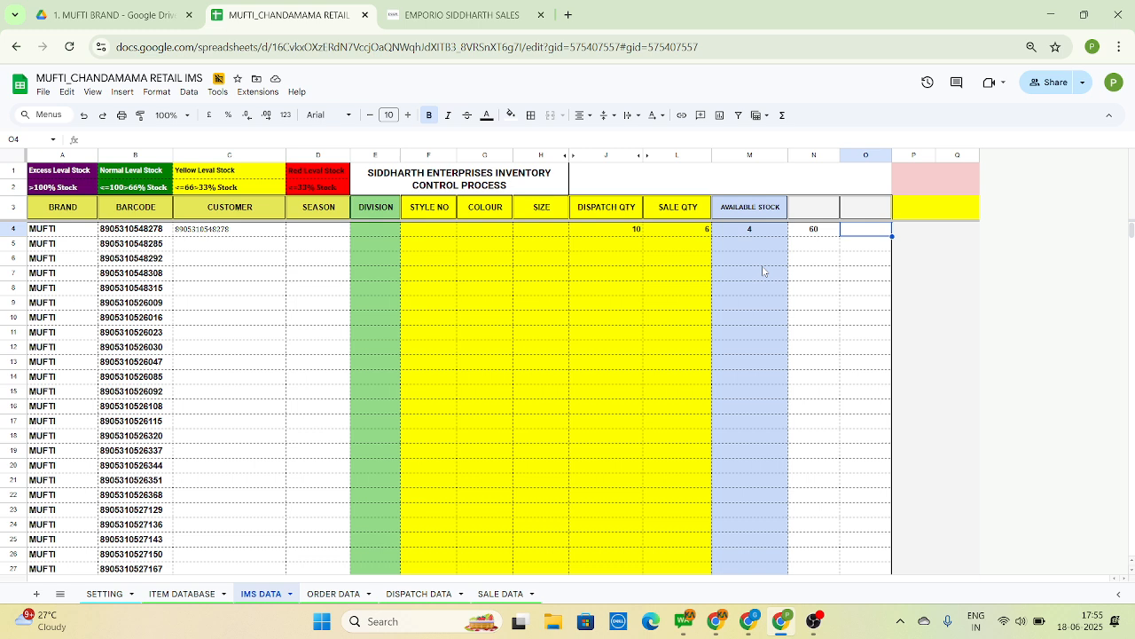
# Compare the sample dispatch, sale and available stock quantities in row 4 with the value in N4
pyautogui.press('Left')
pyautogui.press('Left')
pyautogui.press('Left')
pyautogui.press('Left')
pyautogui.press('Left')
pyautogui.press('Left')
pyautogui.press('Left')
pyautogui.press('Left')
pyautogui.press('Left')
pyautogui.press('Left')
pyautogui.press('Left')
pyautogui.press('Left')
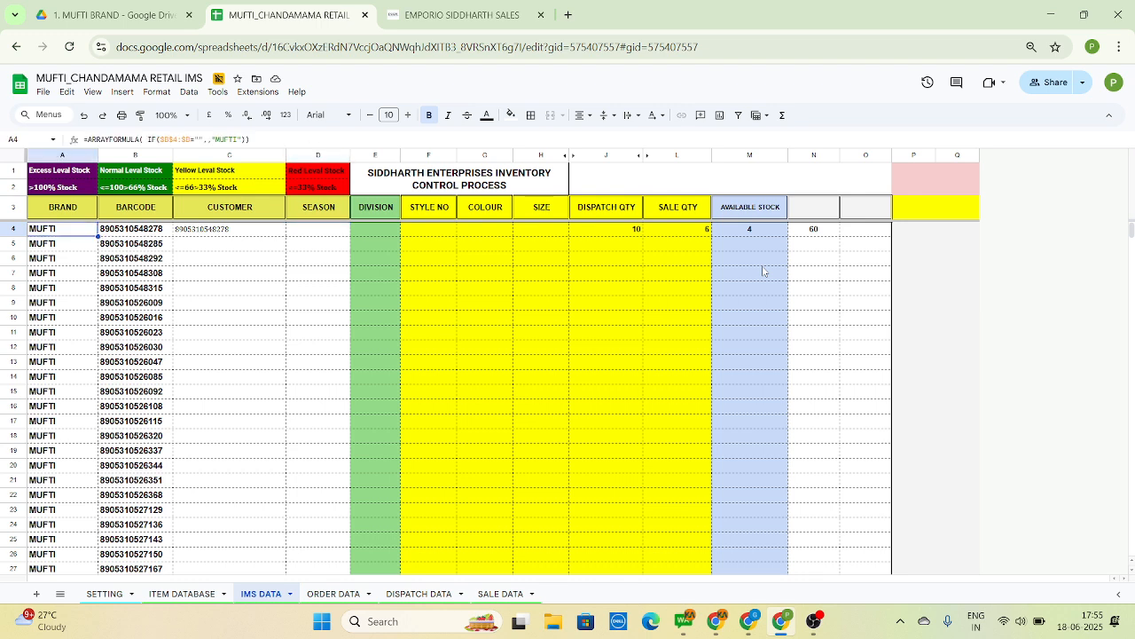
pyautogui.press('Down')
pyautogui.press('Right')
pyautogui.press('Right')
pyautogui.press('Right')
pyautogui.press('Right')
pyautogui.press('Right')
pyautogui.press('Right')
pyautogui.press('Right')
pyautogui.press('Right')
pyautogui.press('Right')
pyautogui.press('Right')
pyautogui.press('Right')
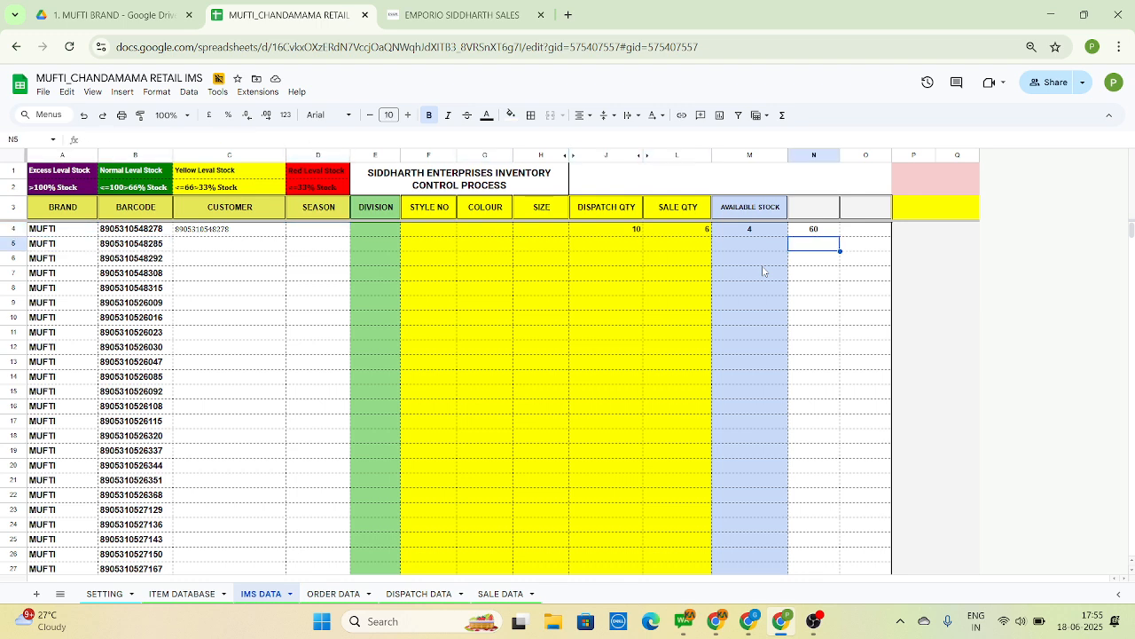
pyautogui.press('Up')
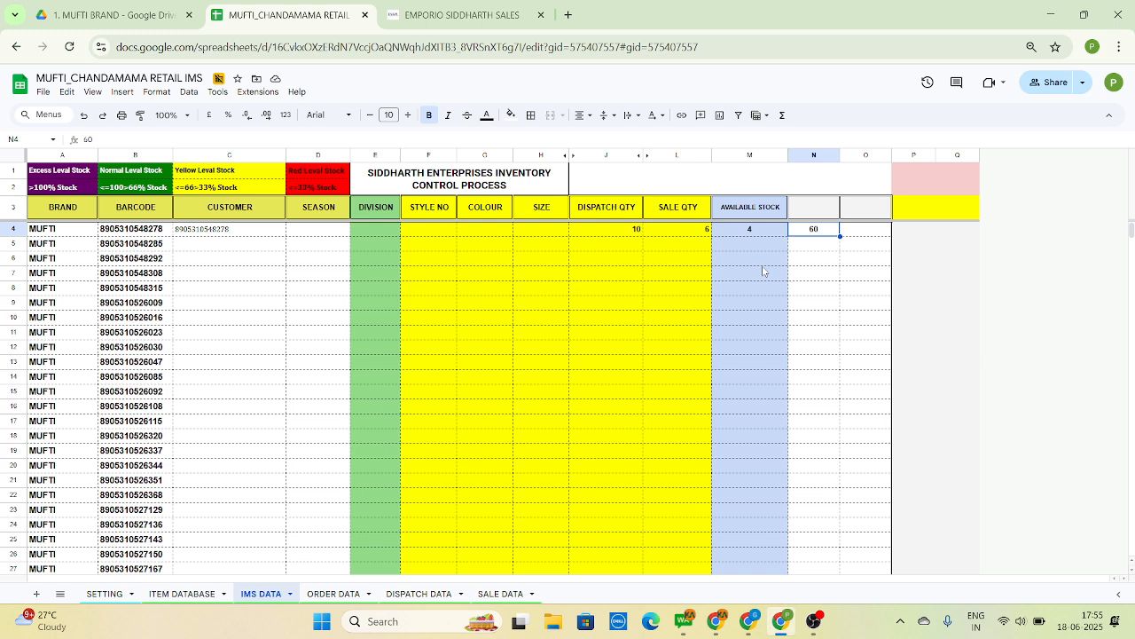
pyautogui.press('Down')
pyautogui.press('Up')
pyautogui.press('Left')
pyautogui.press('Left')
pyautogui.press('Left')
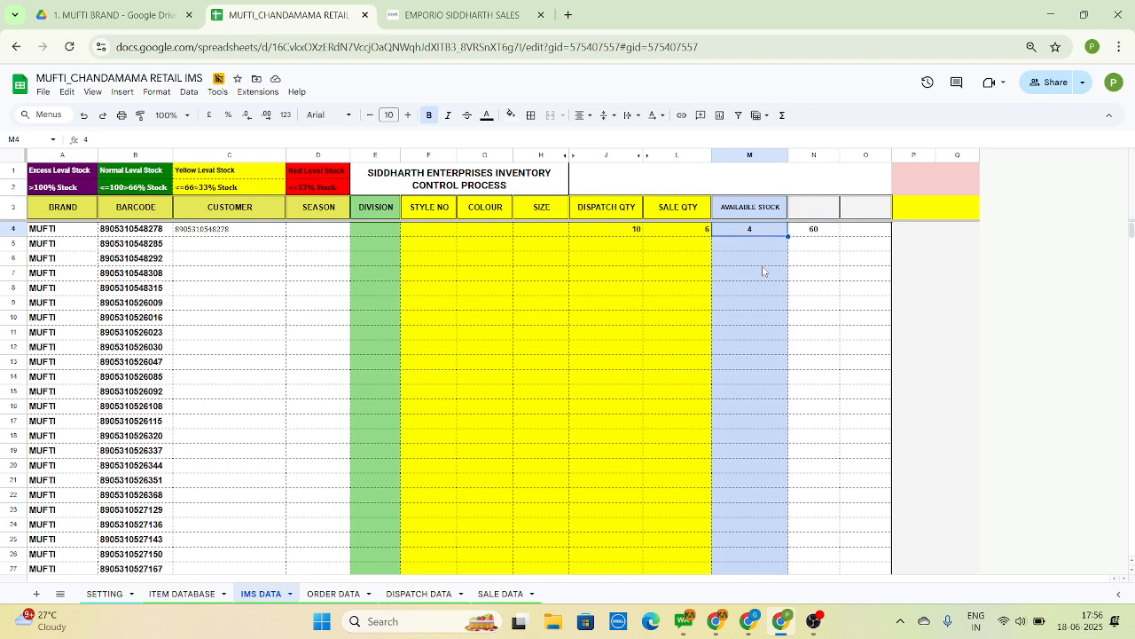
pyautogui.press('Right')
pyautogui.press('Right')
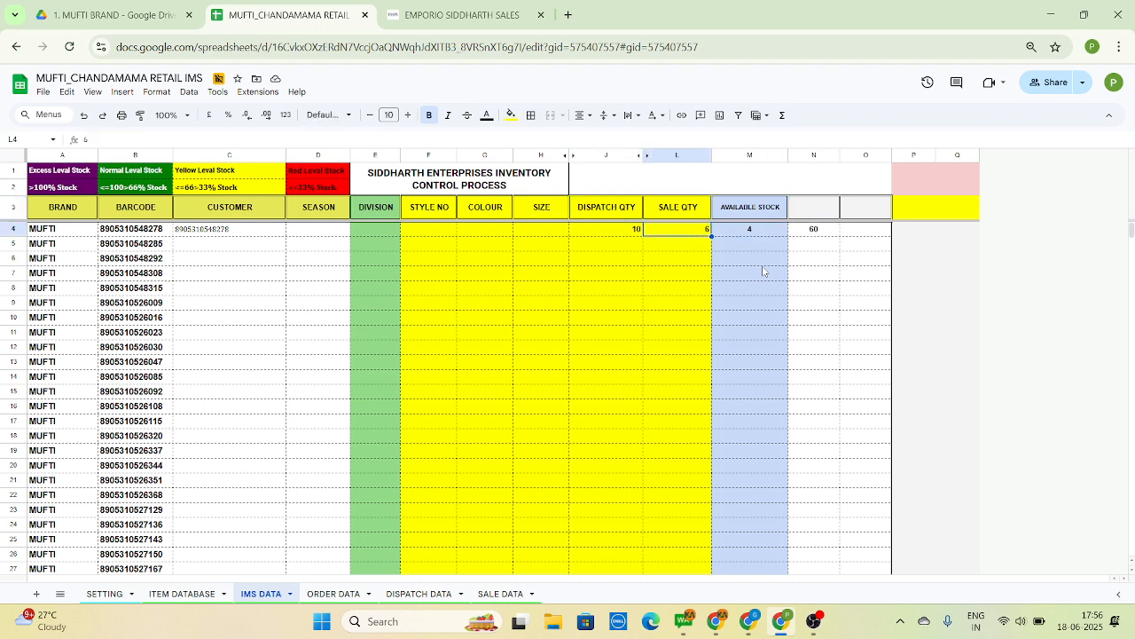
pyautogui.press('Right')
pyautogui.press('Right')
pyautogui.press('Left')
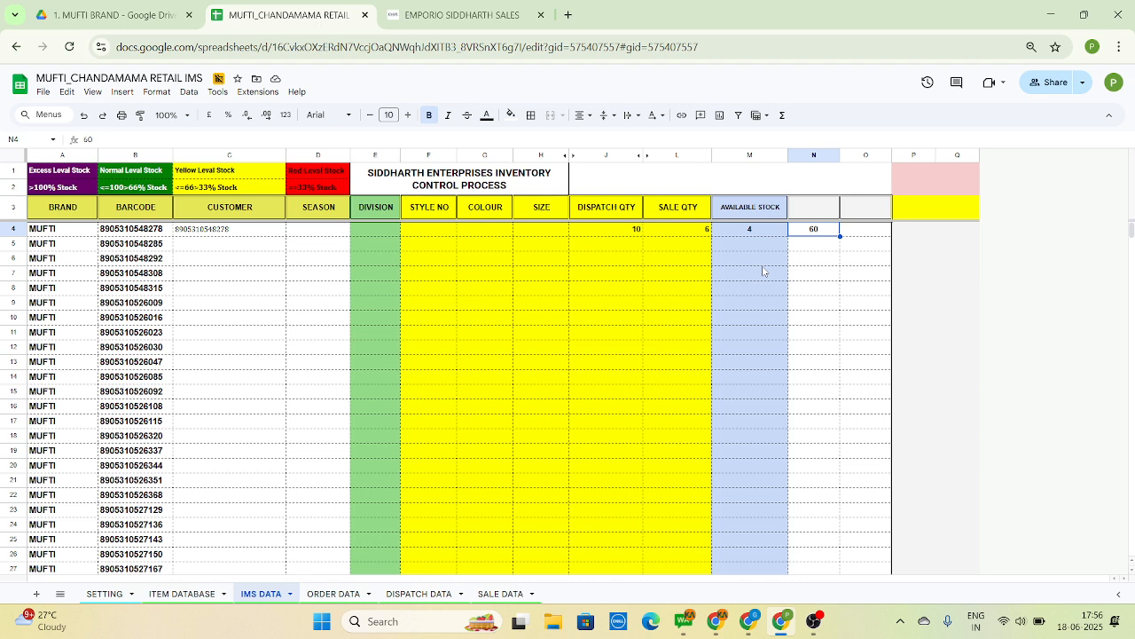
# Examine the DISPATCH DATA records across the barcode, customer and location site columns, down to the end of the sheet and back
pyautogui.press('Left')
pyautogui.press('Left')
pyautogui.press('Left')
pyautogui.press('Left')
pyautogui.press('Left')
pyautogui.press('Left')
pyautogui.press('Left')
pyautogui.press('Left')
pyautogui.press('Left')
pyautogui.press('Left')
pyautogui.press('Left')
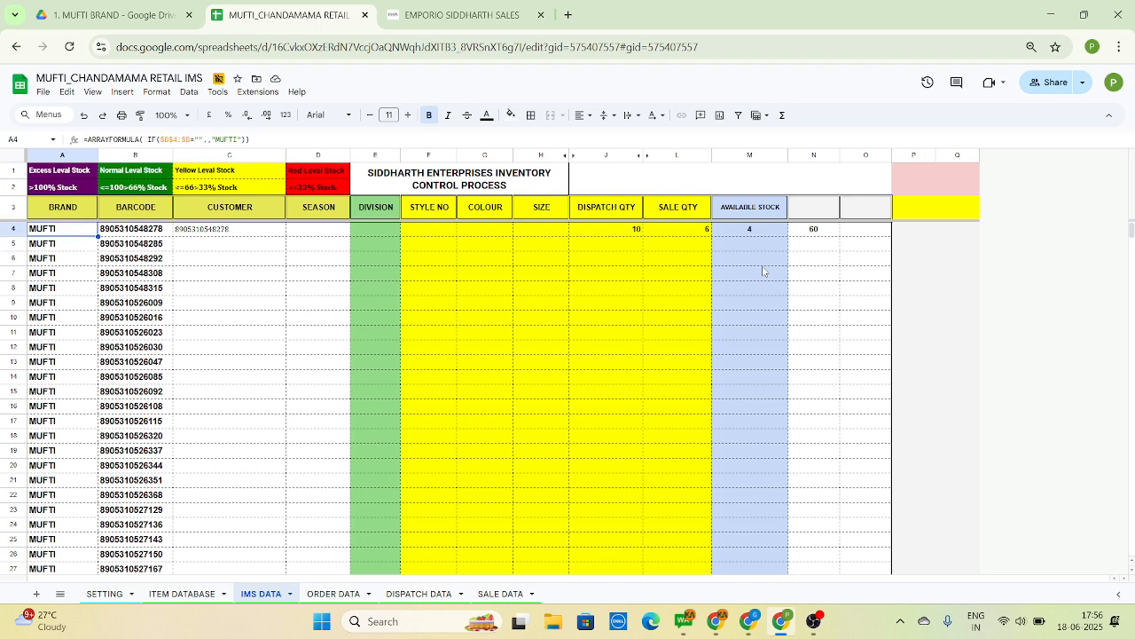
pyautogui.hotkey('ctrl', 'shift', 'pagedown')
pyautogui.hotkey('ctrl', 'shift', 'pagedown')
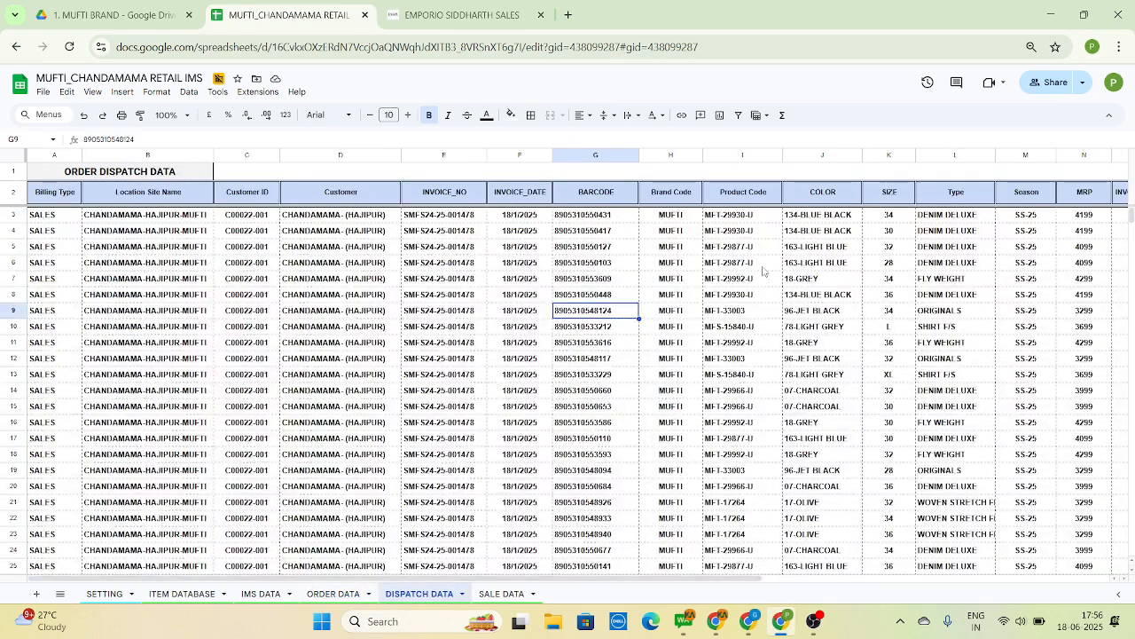
pyautogui.press('Left')
pyautogui.press('Left')
pyautogui.press('Left')
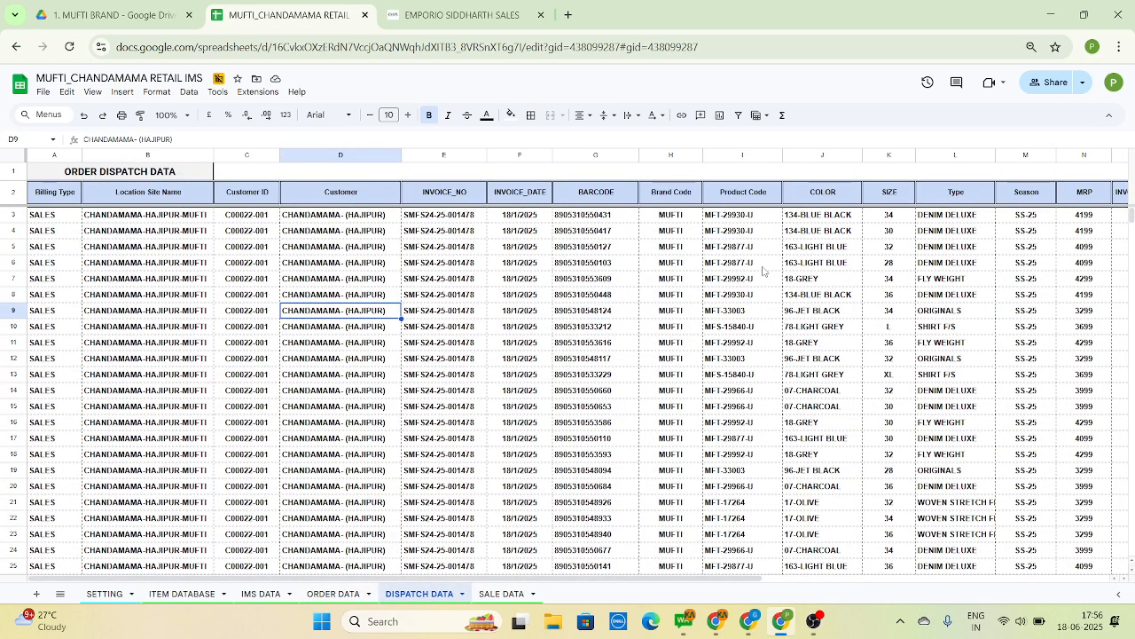
pyautogui.press('Left')
pyautogui.press('Left')
pyautogui.press('Left')
pyautogui.press('Down')
pyautogui.press('Down')
pyautogui.press('Right')
pyautogui.hotkey('ctrl', 'Down')
pyautogui.hotkey('ctrl', 'Down')
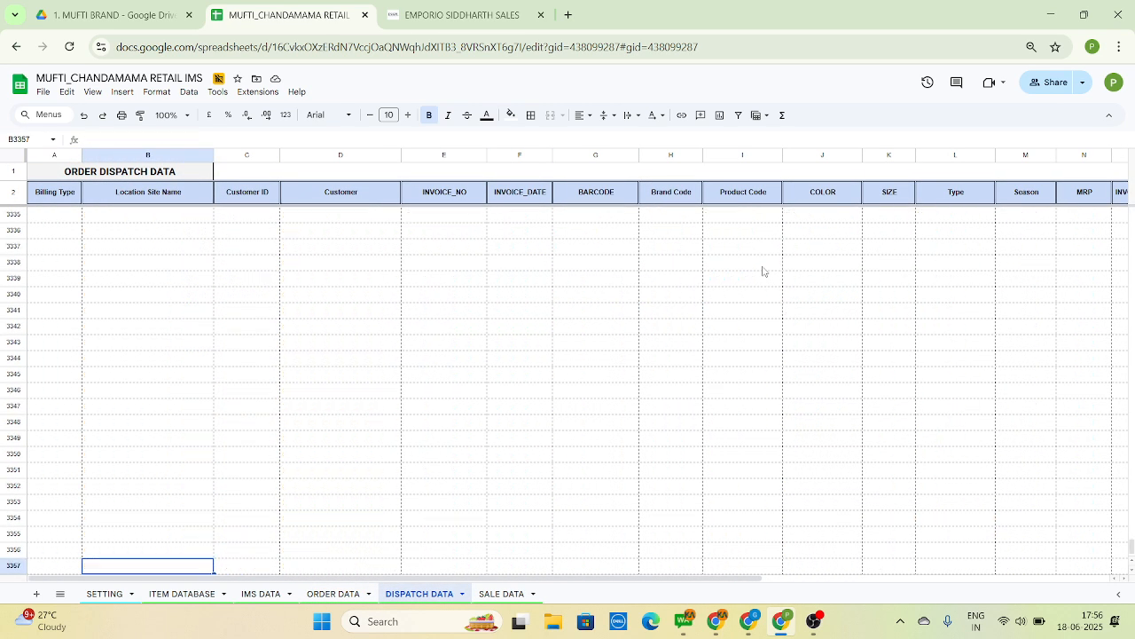
pyautogui.hotkey('ctrl', 'Up')
pyautogui.hotkey('ctrl', 'Up')
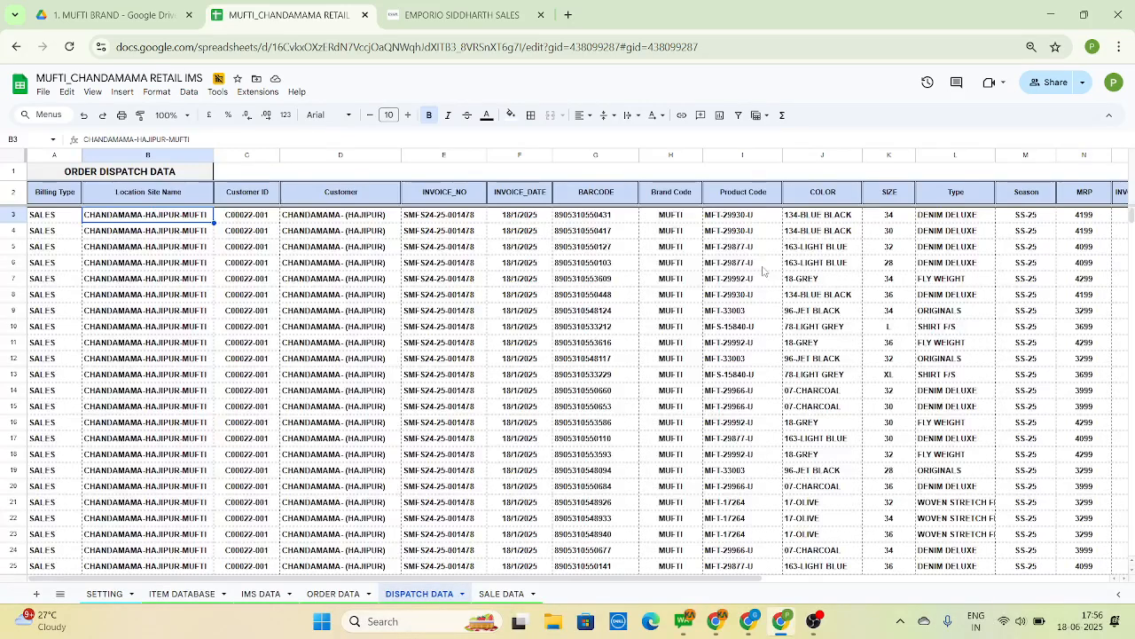
# Check the customer lookup formula in IMS DATA cell C4 against the column headers of the DISPATCH DATA sheet
pyautogui.click(266, 593)
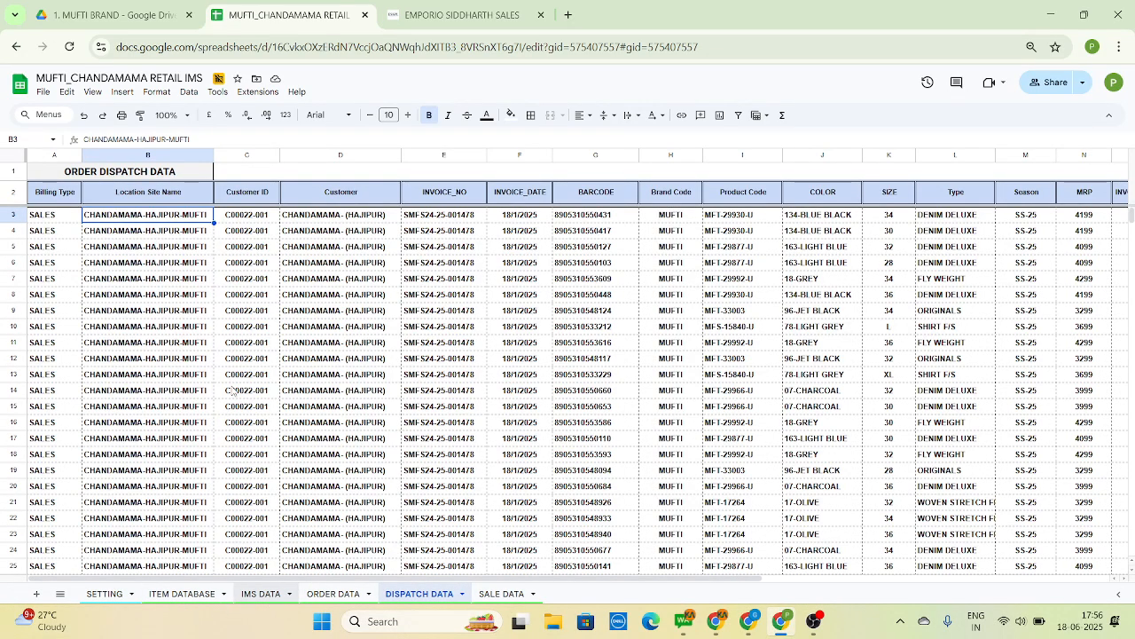
pyautogui.click(198, 233)
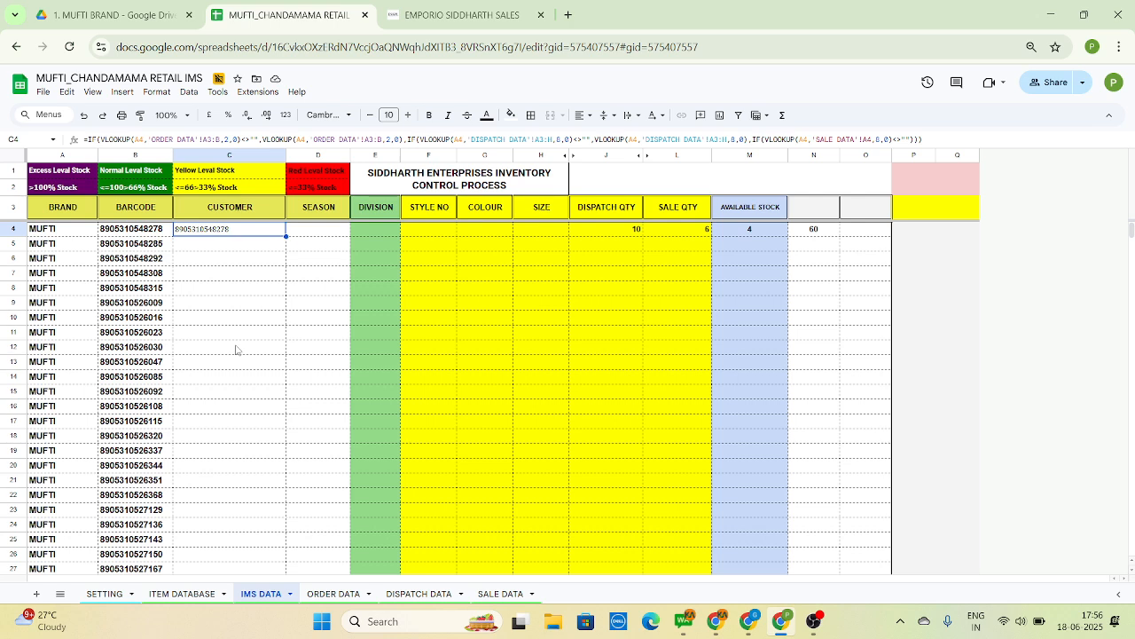
pyautogui.click(410, 595)
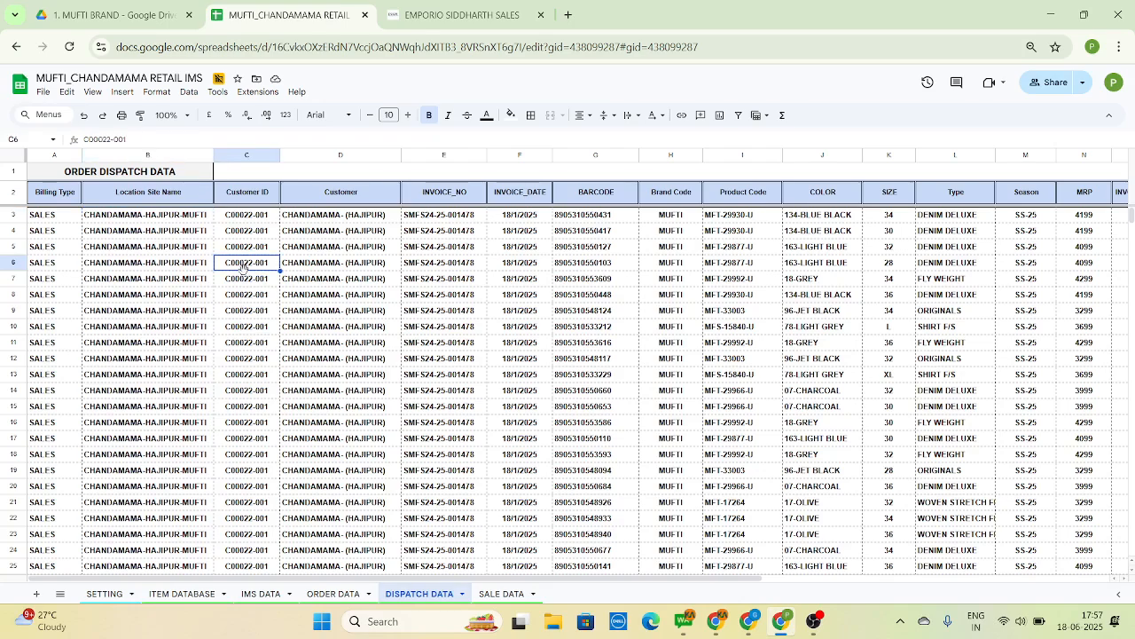
pyautogui.press('Left')
pyautogui.press('Up')
pyautogui.press('Right')
pyautogui.press('Right')
pyautogui.press('Right')
pyautogui.press('Right')
pyautogui.press('Right')
pyautogui.press('Right')
pyautogui.press('Right')
pyautogui.press('Right')
pyautogui.press('Right')
pyautogui.press('Right')
pyautogui.press('Right')
pyautogui.press('Right')
pyautogui.press('Right')
pyautogui.press('Right')
pyautogui.press('Right')
pyautogui.press('Right')
pyautogui.press('Right')
pyautogui.press('Right')
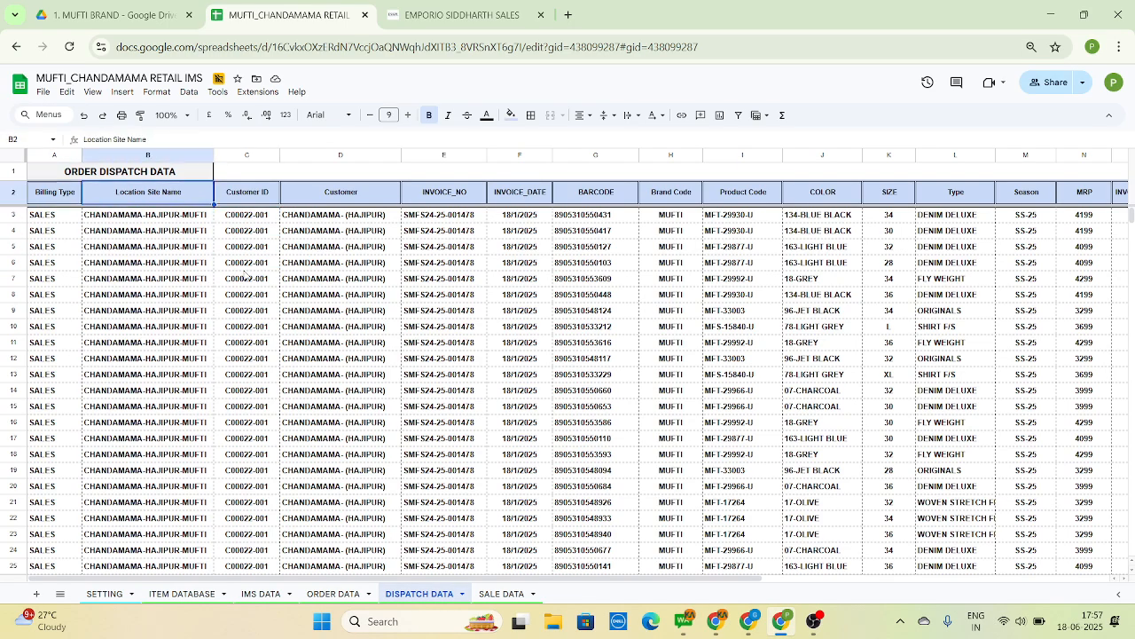
pyautogui.press('Left')
pyautogui.press('Left')
pyautogui.press('Left')
pyautogui.press('Left')
pyautogui.press('Left')
pyautogui.press('Left')
pyautogui.press('Left')
pyautogui.press('Left')
pyautogui.press('Left')
pyautogui.press('Left')
pyautogui.press('Left')
pyautogui.press('Left')
pyautogui.press('Left')
pyautogui.press('Left')
pyautogui.press('Left')
pyautogui.press('Left')
pyautogui.press('Left')
pyautogui.press('Left')
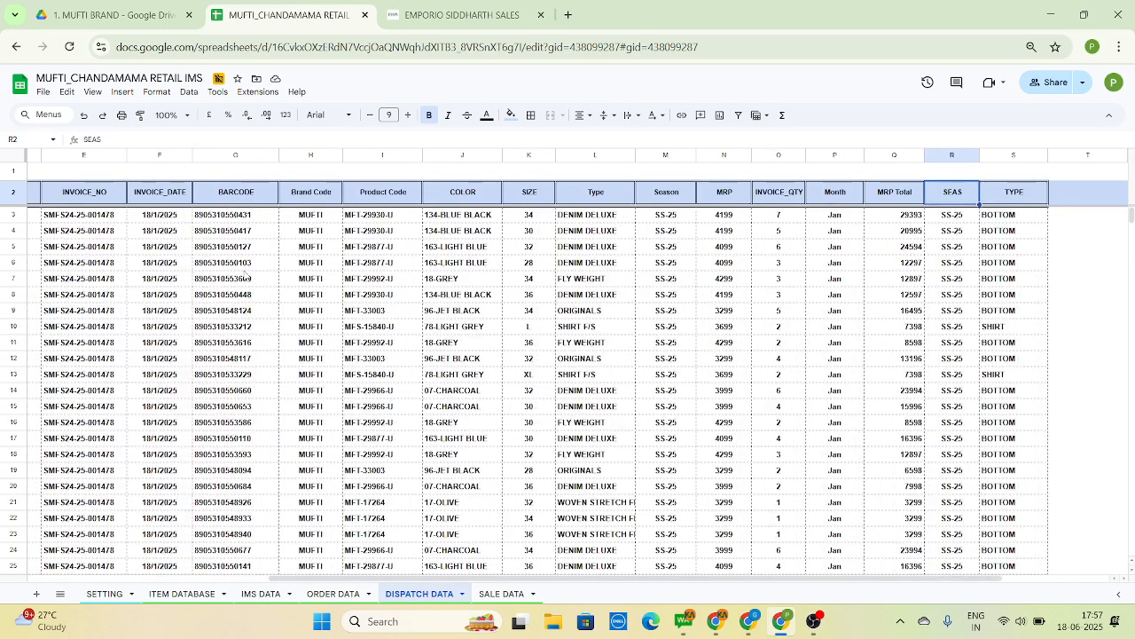
# Examine the dealer name, site short name and site name columns in the SALE DATA sheet
pyautogui.hotkey('alt', 'Down')
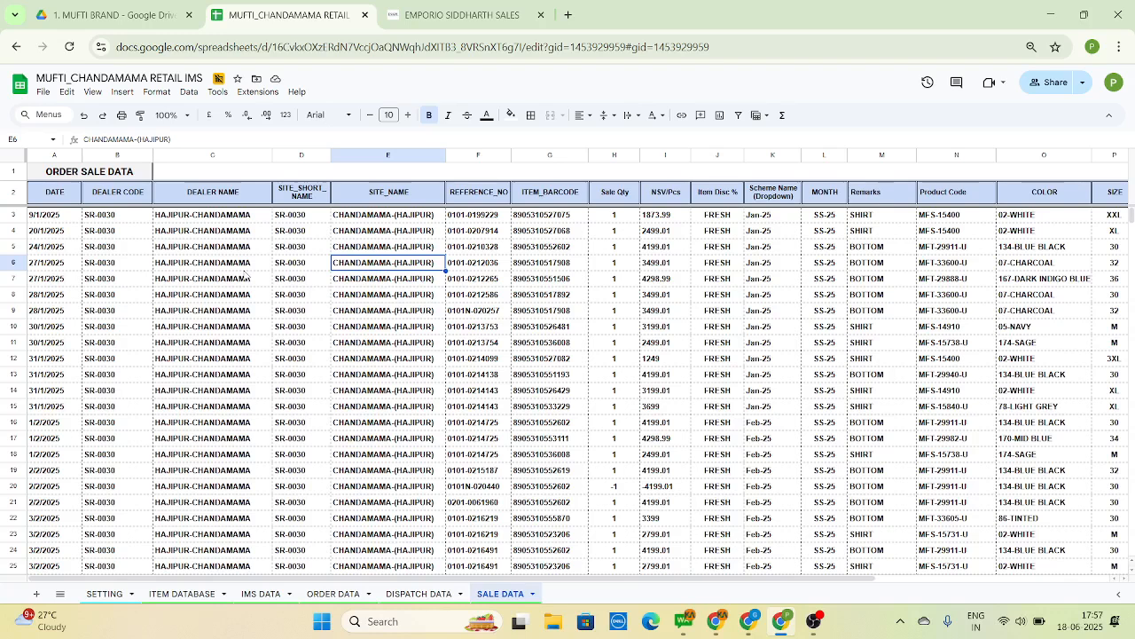
pyautogui.press('Down')
pyautogui.press('Up')
pyautogui.press('Up')
pyautogui.press('Left')
pyautogui.press('Up')
pyautogui.press('Up')
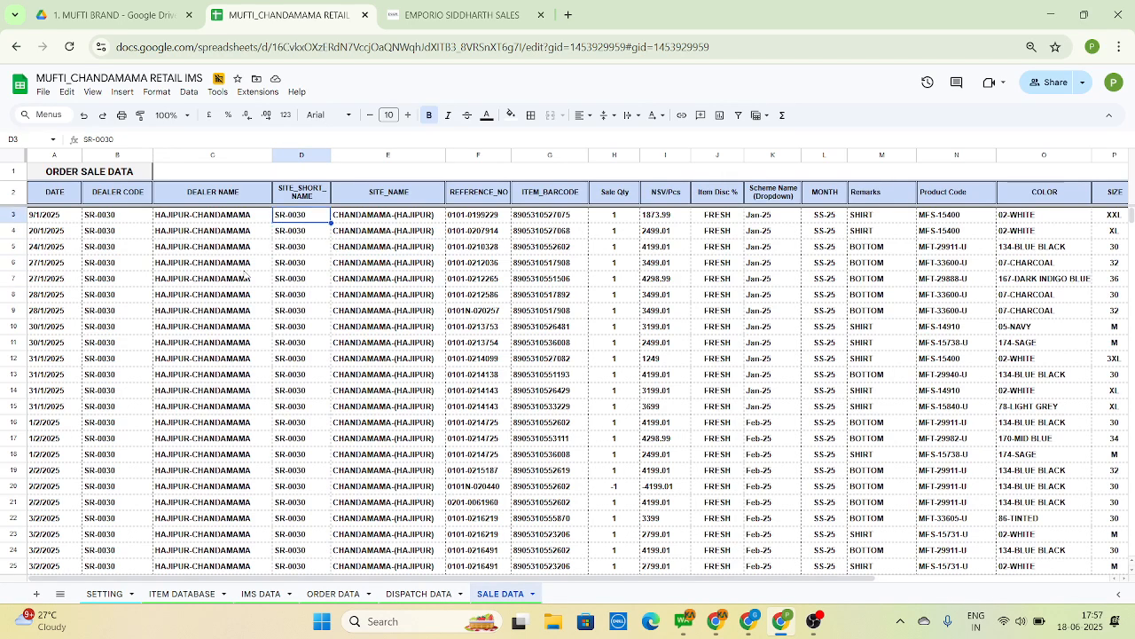
pyautogui.press('Left')
pyautogui.press('Up')
pyautogui.press('Right')
pyautogui.press('Right')
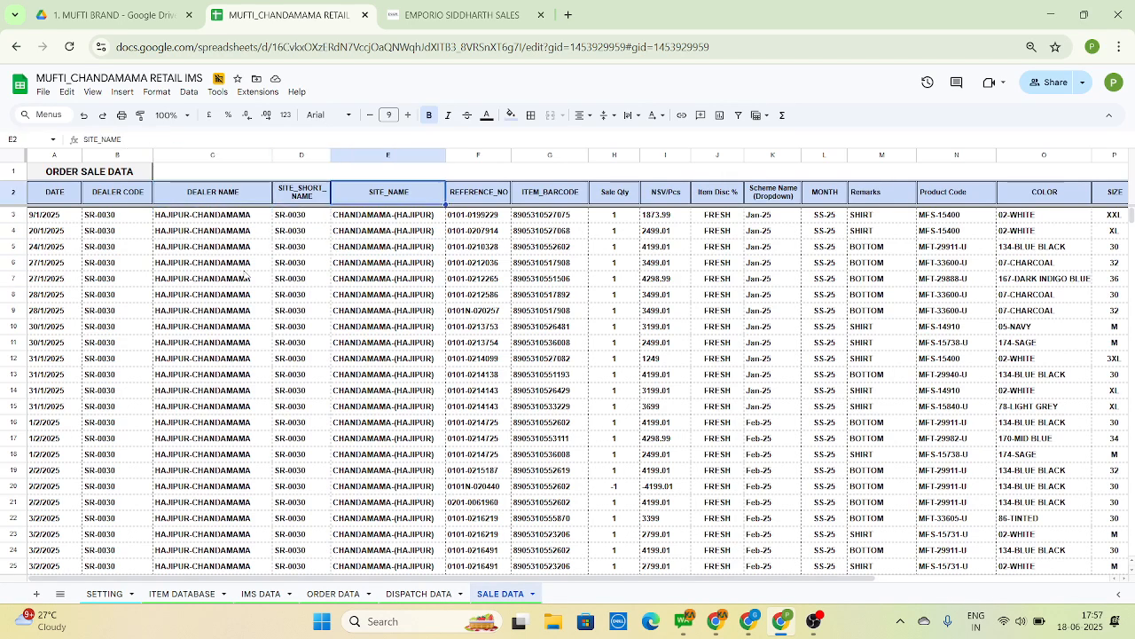
pyautogui.press('Left')
pyautogui.press('Left')
pyautogui.press('Left')
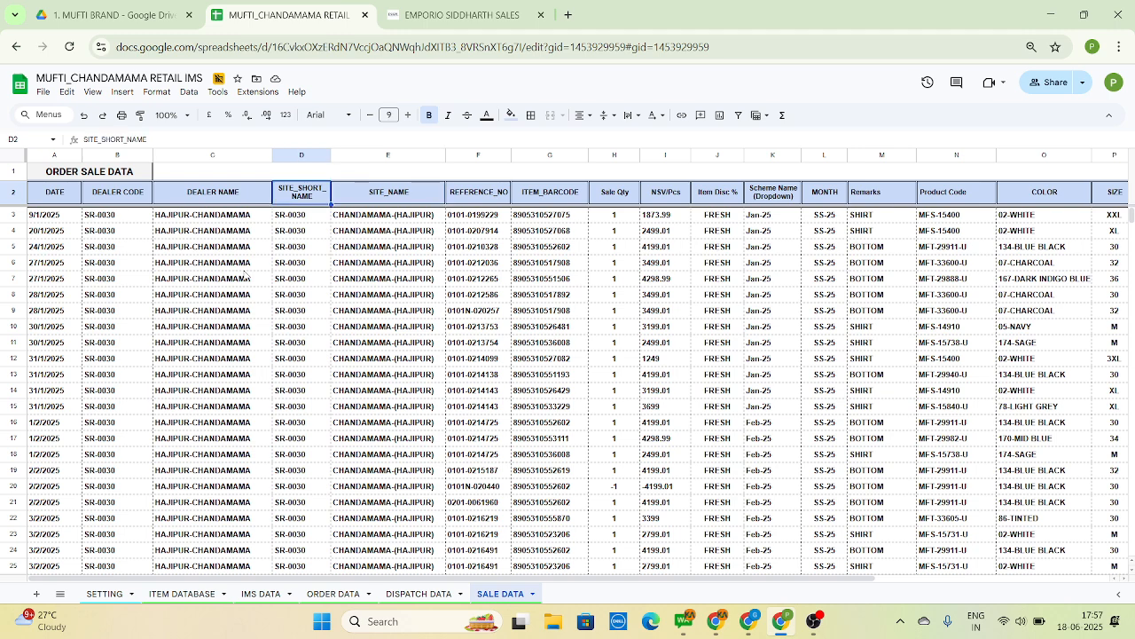
# Review the remaining SALE DATA headers through ITEM_RSP, then return to the first records under DATE and DEALER CODE
pyautogui.press('Right')
pyautogui.press('Right')
pyautogui.press('Right')
pyautogui.press('Right')
pyautogui.press('Right')
pyautogui.press('Right')
pyautogui.press('Right')
pyautogui.press('Right')
pyautogui.press('Right')
pyautogui.press('Right')
pyautogui.press('Right')
pyautogui.press('Right')
pyautogui.press('Right')
pyautogui.press('Right')
pyautogui.press('Right')
pyautogui.press('Right')
pyautogui.press('Right')
pyautogui.press('Right')
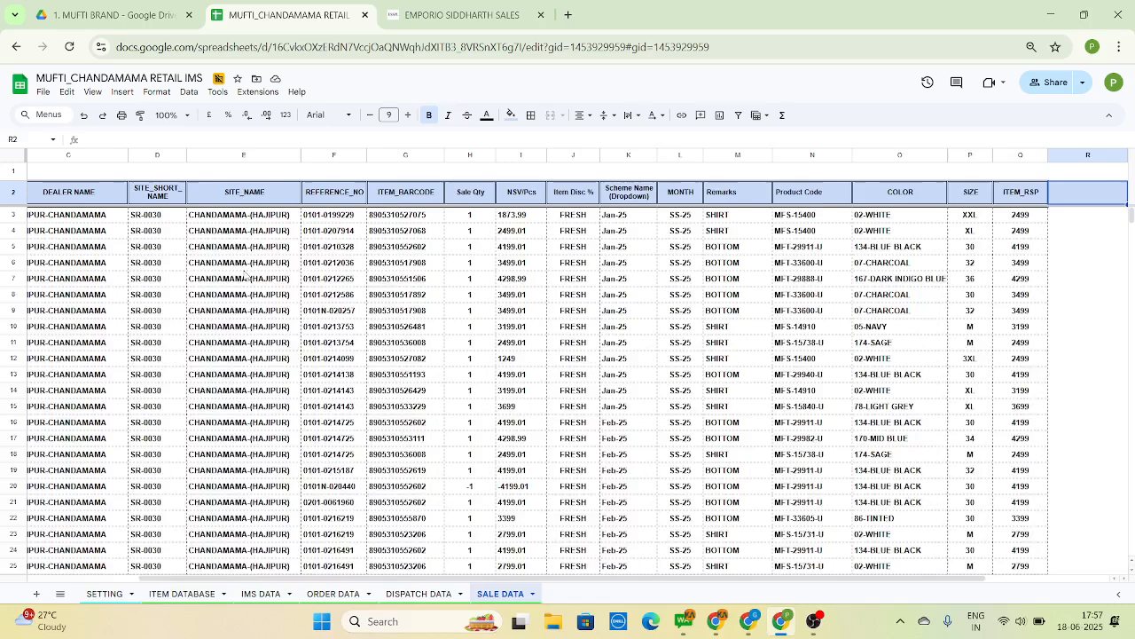
pyautogui.press('Left')
pyautogui.press('Left')
pyautogui.press('Left')
pyautogui.press('Left')
pyautogui.press('Left')
pyautogui.press('Left')
pyautogui.press('Left')
pyautogui.press('Left')
pyautogui.press('Left')
pyautogui.press('Left')
pyautogui.press('Left')
pyautogui.press('Left')
pyautogui.press('Left')
pyautogui.press('Left')
pyautogui.press('Left')
pyautogui.press('Left')
pyautogui.press('Left')
pyautogui.press('Left')
pyautogui.press('Left')
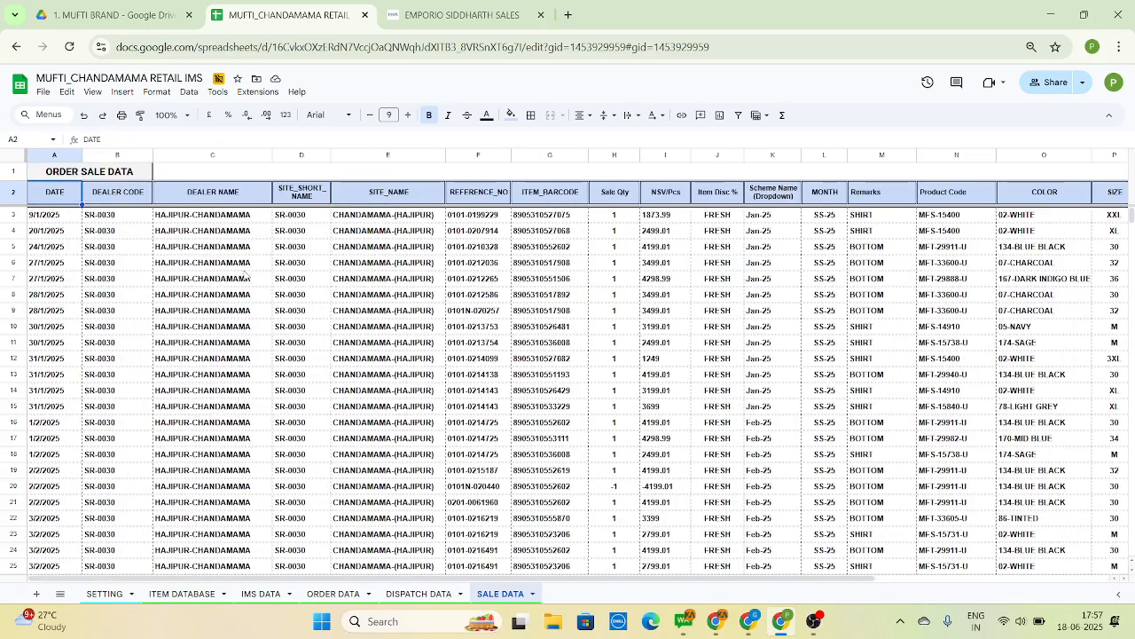
pyautogui.press('Down')
pyautogui.press('Down')
pyautogui.press('Right')
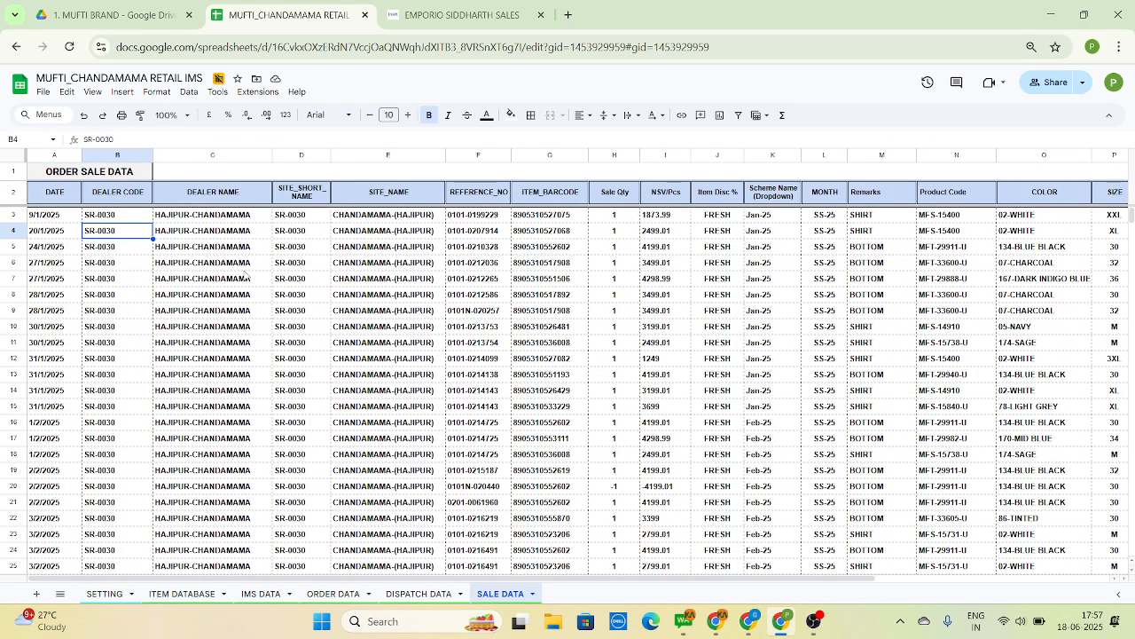
# Review the customer, season, division, style number and colour columns in the IMS DATA sheet
pyautogui.click(265, 594)
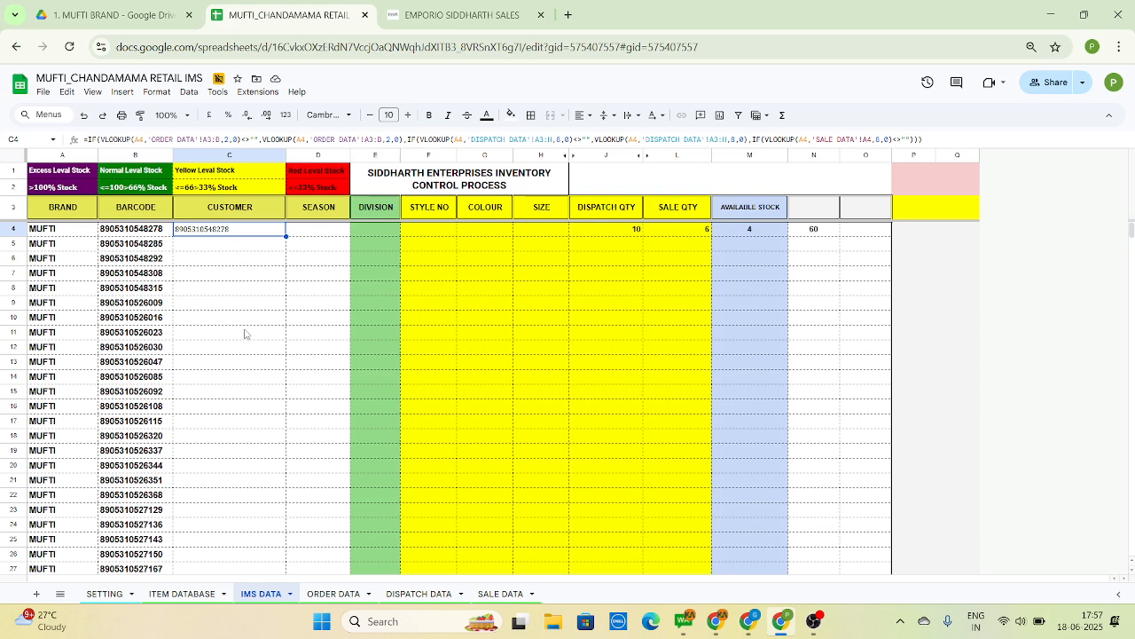
pyautogui.click(245, 333)
pyautogui.press('Left')
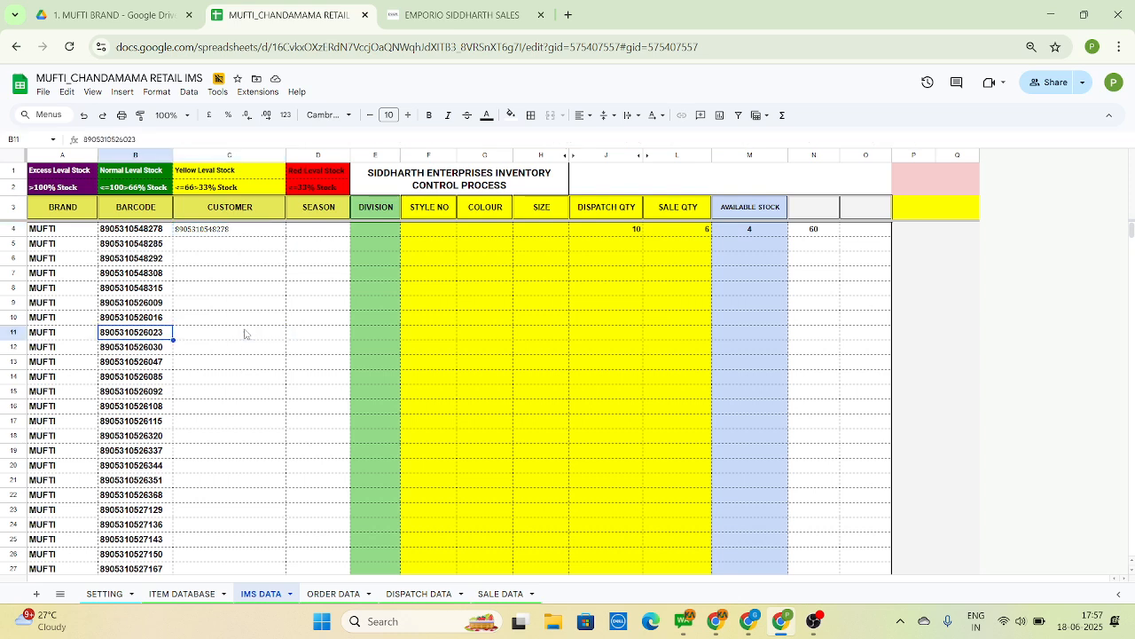
pyautogui.press('Right')
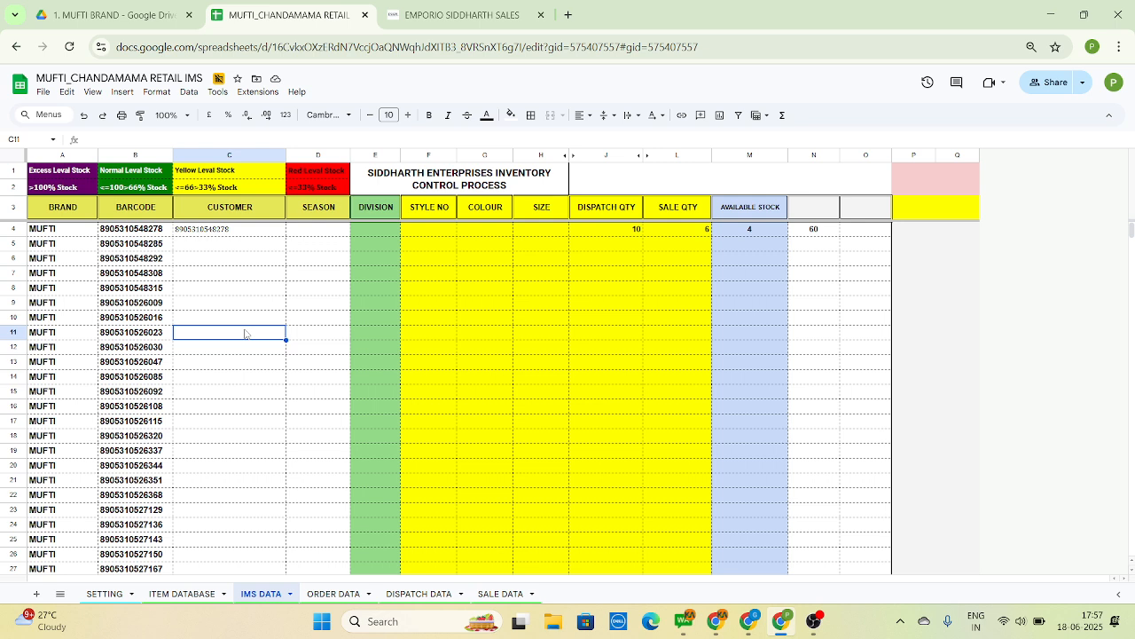
pyautogui.press('Up')
pyautogui.click(250, 154)
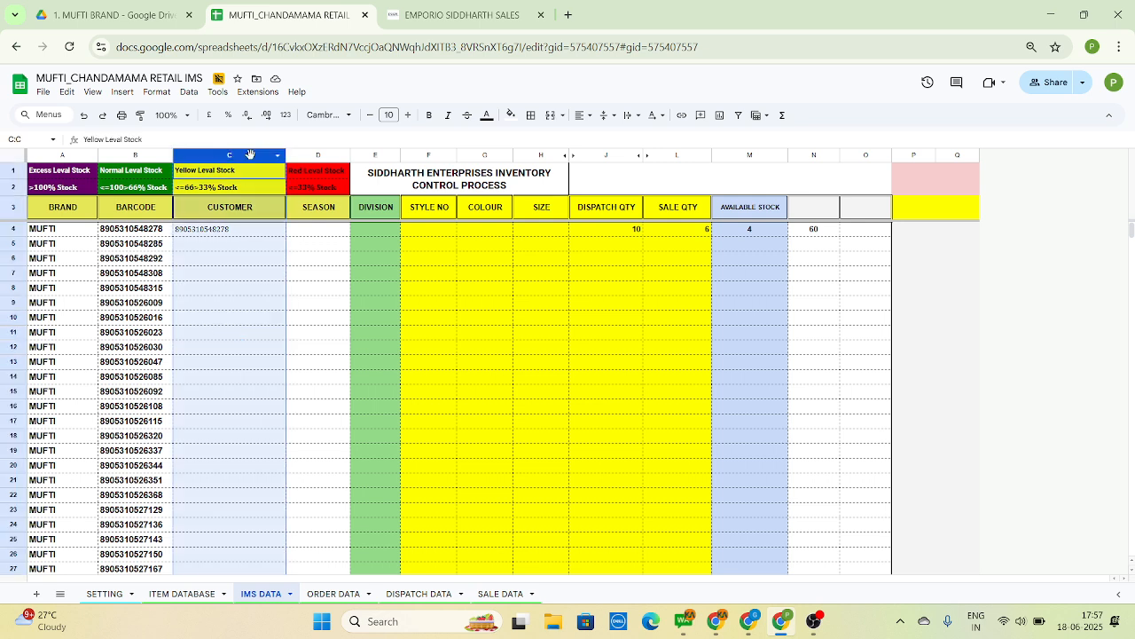
pyautogui.hotkey('shift', 'Right')
pyautogui.hotkey('shift', 'Right')
pyautogui.hotkey('shift', 'Right')
pyautogui.hotkey('shift', 'Right')
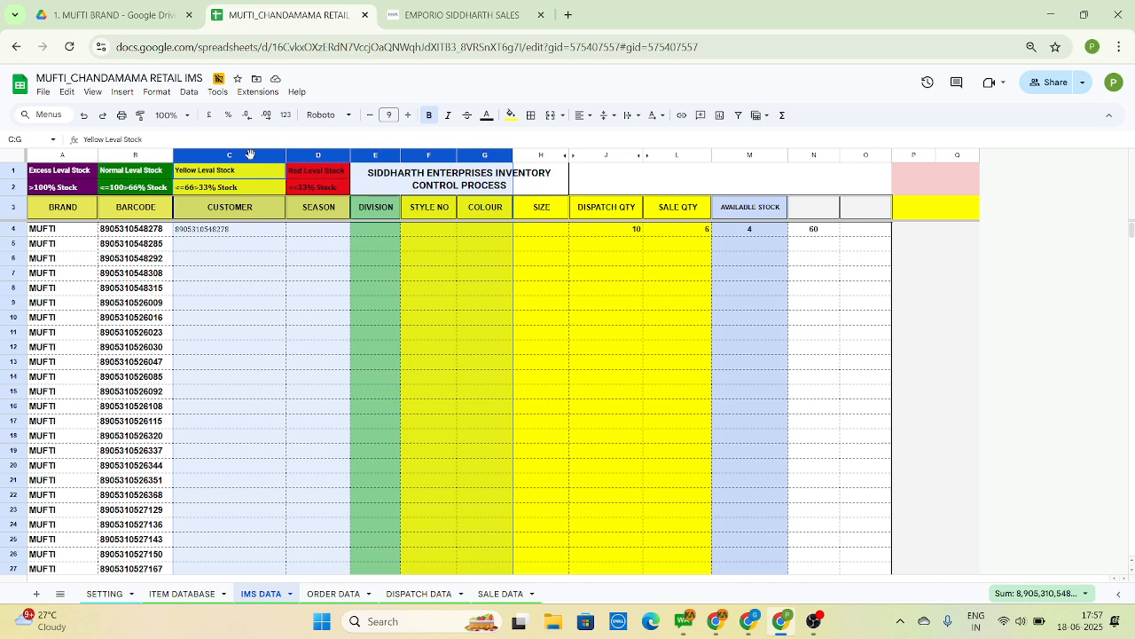
pyautogui.press('Down')
pyautogui.press('Down')
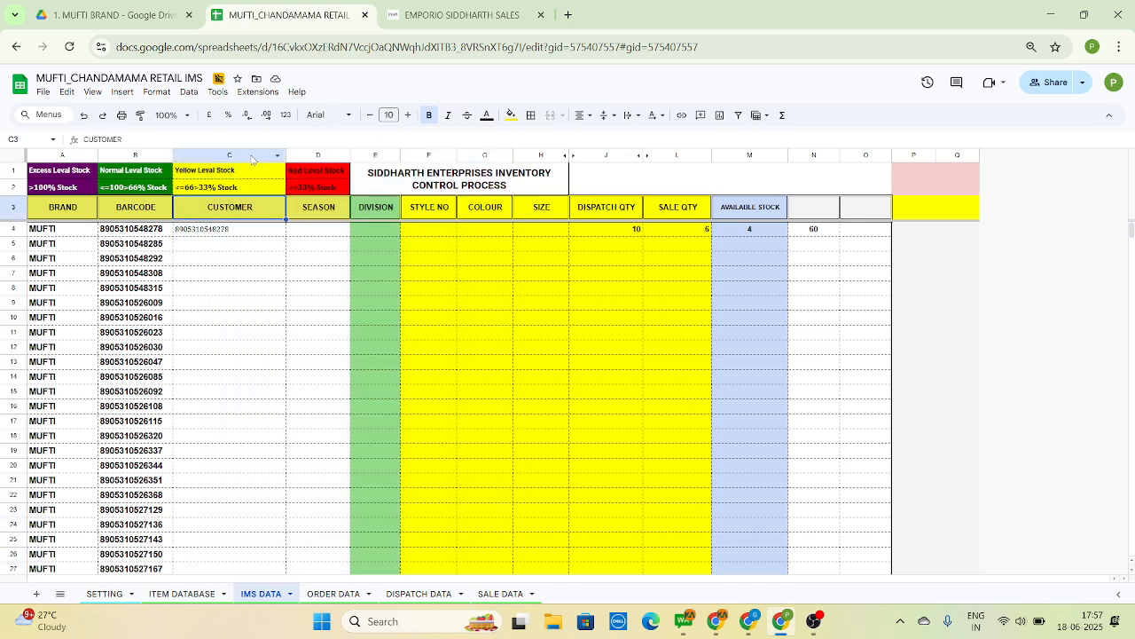
# Inspect the IMS DATA headers up to the unnamed column N, the sample value in N4, and the brand and barcode entries in row 6
pyautogui.press('Right')
pyautogui.press('Right')
pyautogui.press('Right')
pyautogui.press('Right')
pyautogui.press('Right')
pyautogui.press('Right')
pyautogui.press('Right')
pyautogui.press('Right')
pyautogui.press('Right')
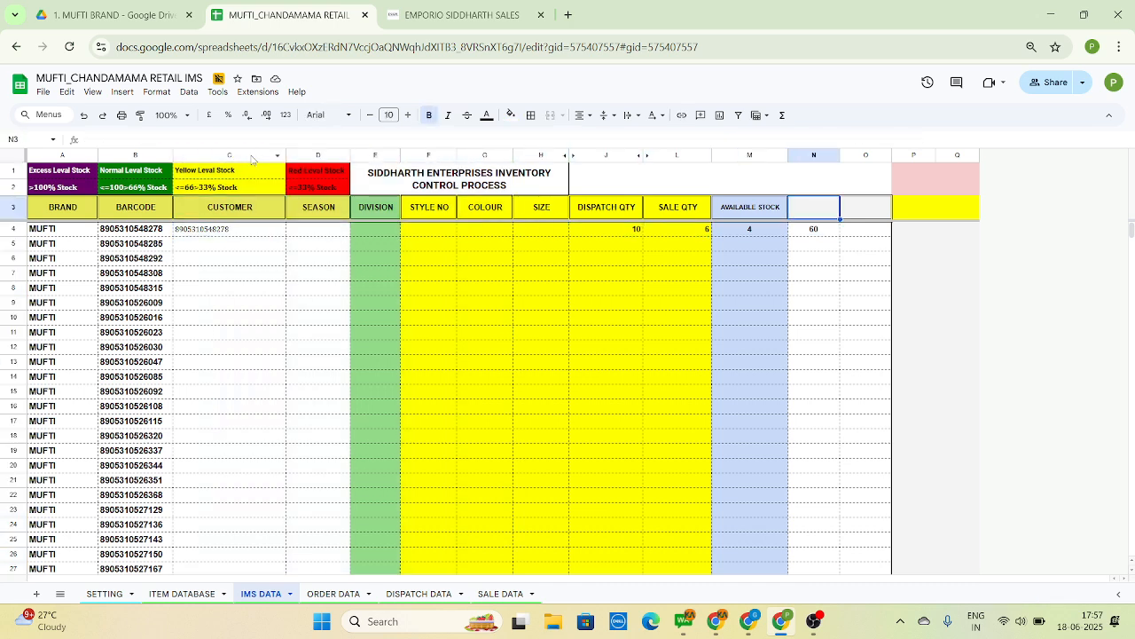
pyautogui.press('Down')
pyautogui.press('Down')
pyautogui.press('Down')
pyautogui.press('Down')
pyautogui.press('Down')
pyautogui.hotkey('ctrl', 'Down')
pyautogui.hotkey('ctrl', 'Up')
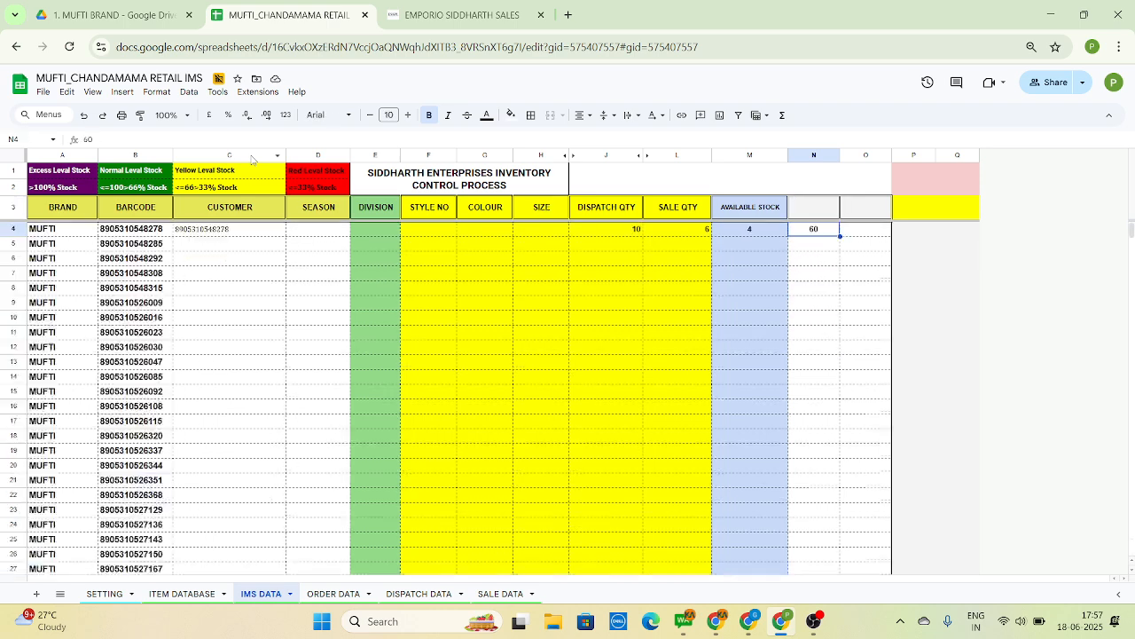
pyautogui.press('Down')
pyautogui.press('Down')
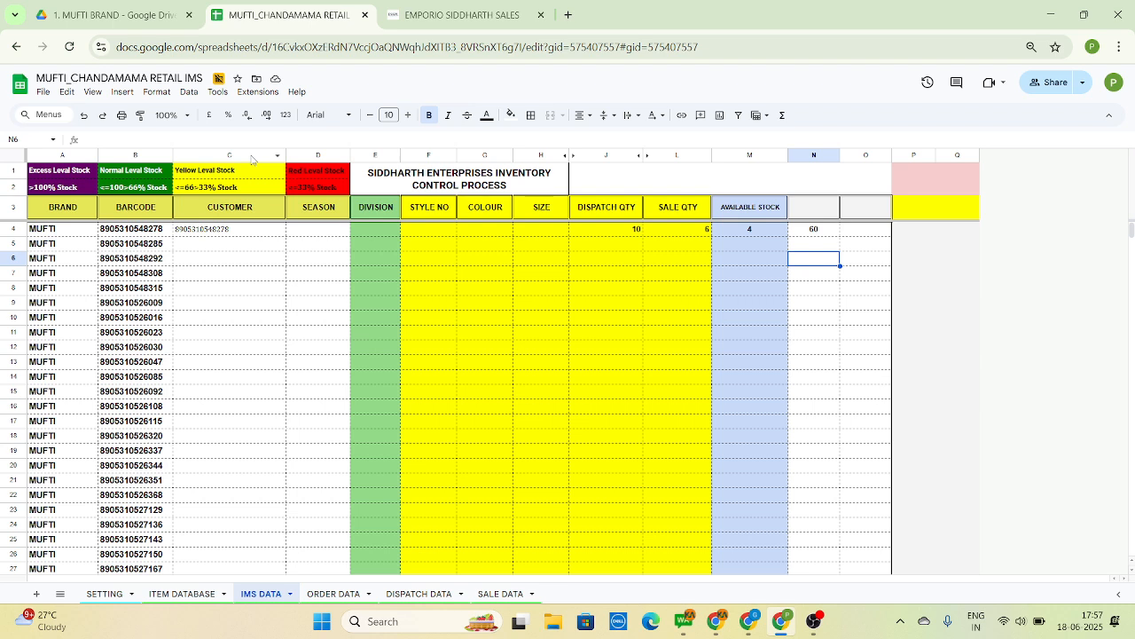
pyautogui.hotkey('ctrl', 'Left')
pyautogui.hotkey('ctrl', 'Left')
pyautogui.hotkey('ctrl', 'Left')
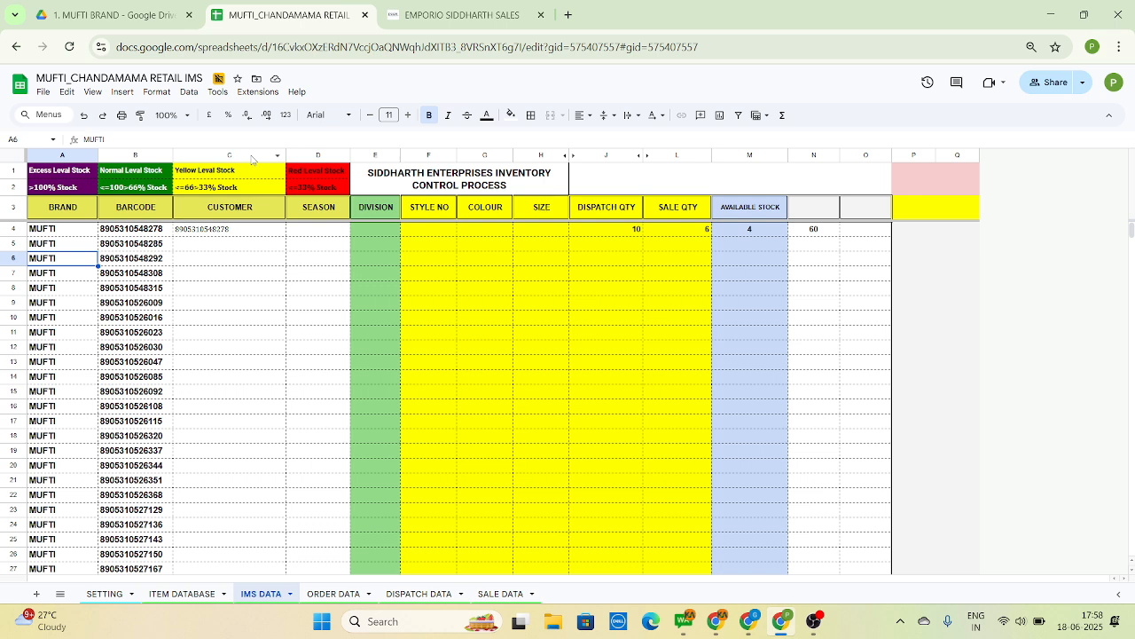
pyautogui.press('Right')
pyautogui.press('Right')
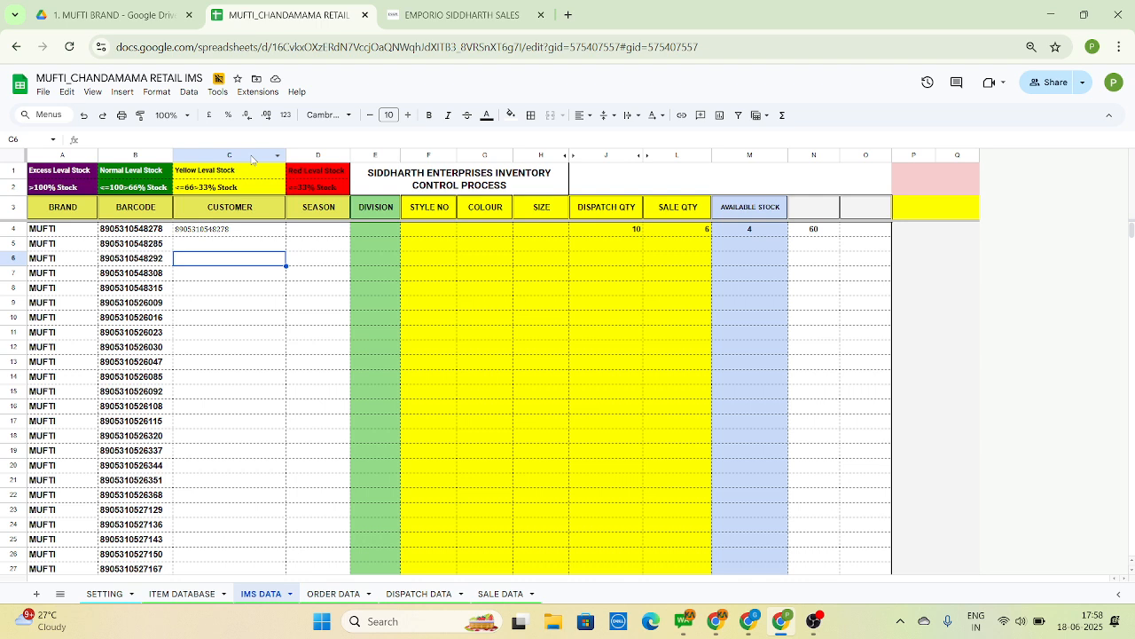
# Review the IMS DATA fields in row 4 from brand and barcode through the customer formula to the dispatch, sale and available stock quantities
pyautogui.press('Left')
pyautogui.press('Left')
pyautogui.press('Up')
pyautogui.press('Up')
pyautogui.press('Up')
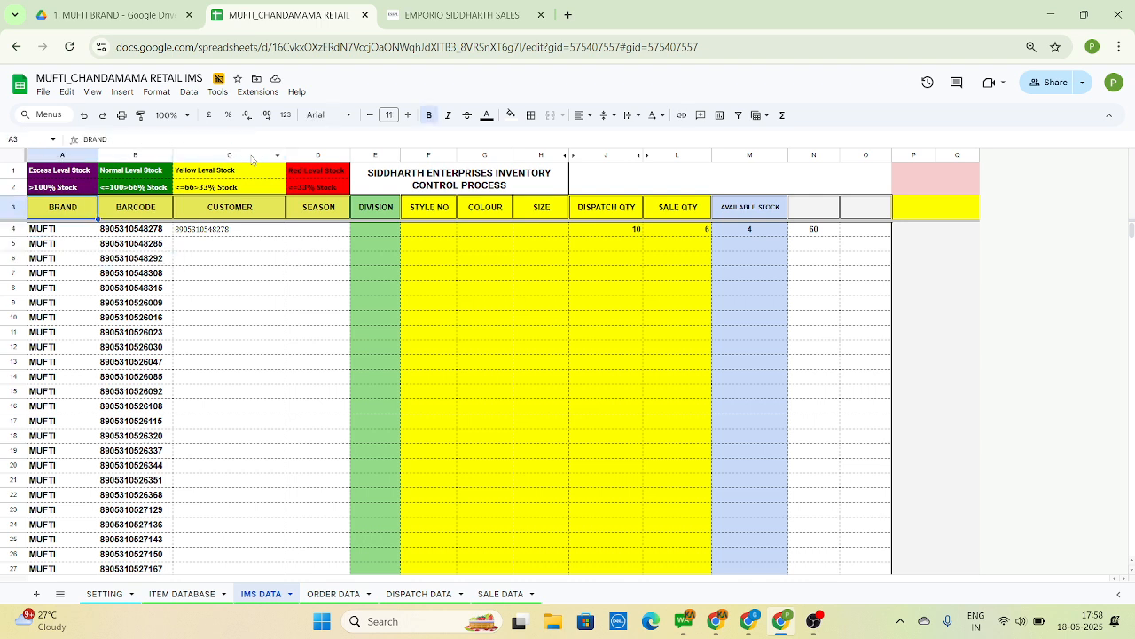
pyautogui.press('Right')
pyautogui.press('Down')
pyautogui.press('Right')
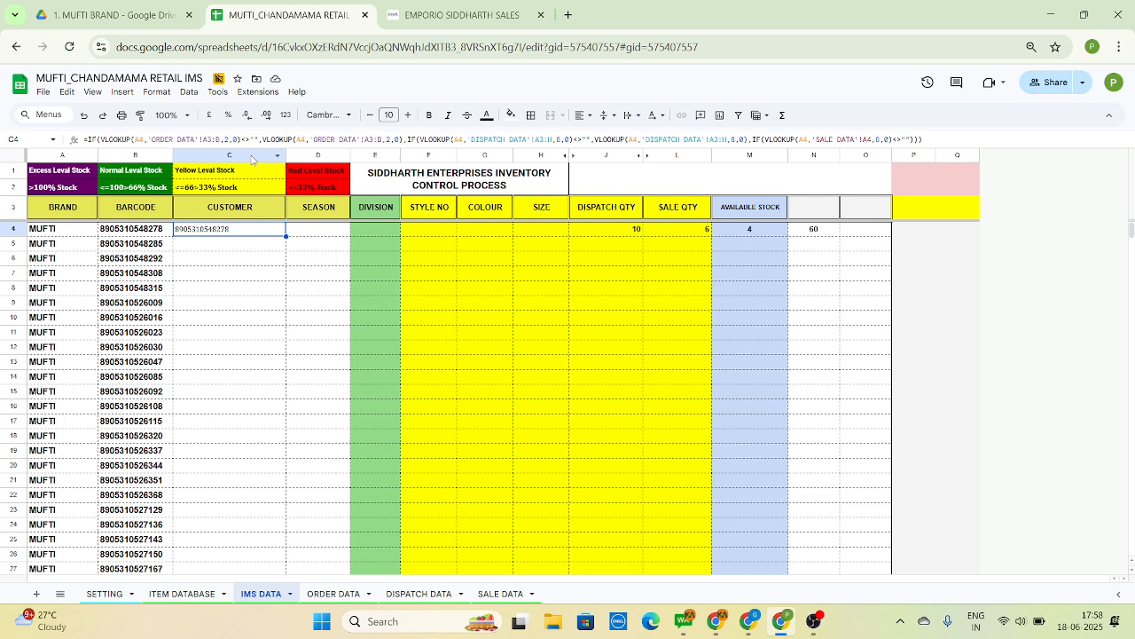
pyautogui.press('Right')
pyautogui.press('Right')
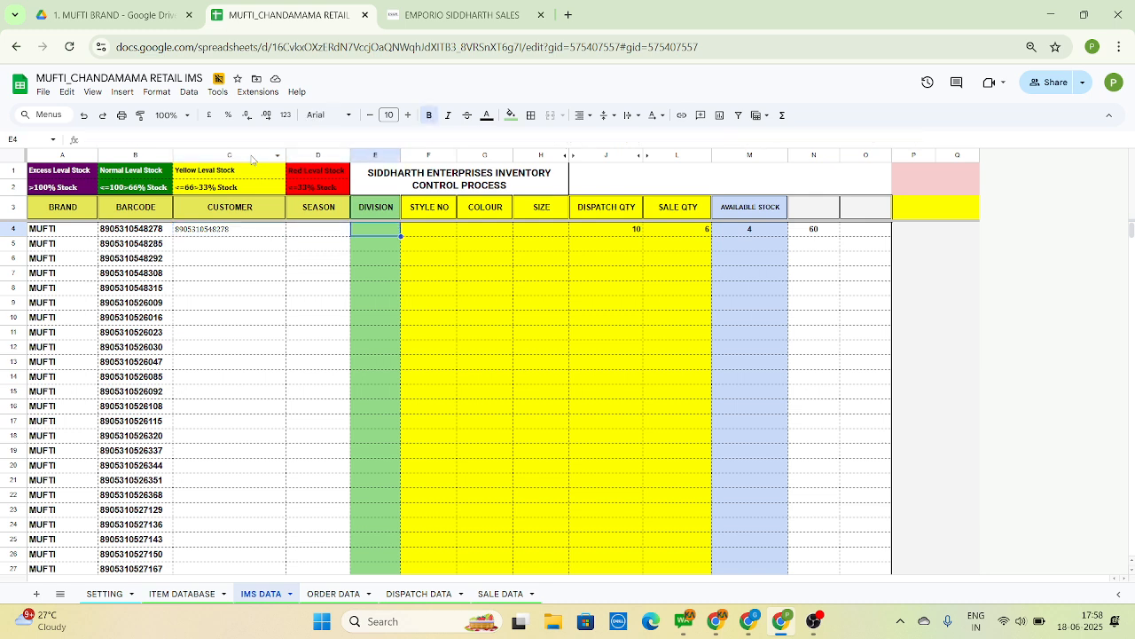
pyautogui.press('Right')
pyautogui.press('Right')
pyautogui.press('Right')
pyautogui.press('Right')
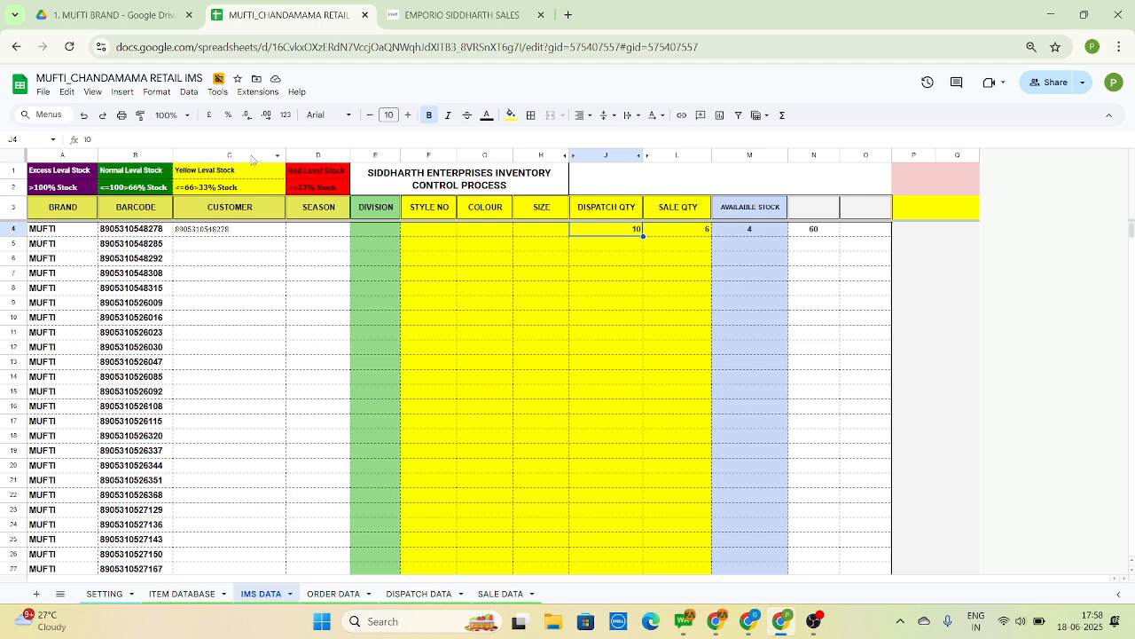
pyautogui.press('Right')
pyautogui.press('Right')
pyautogui.press('Right')
pyautogui.press('Right')
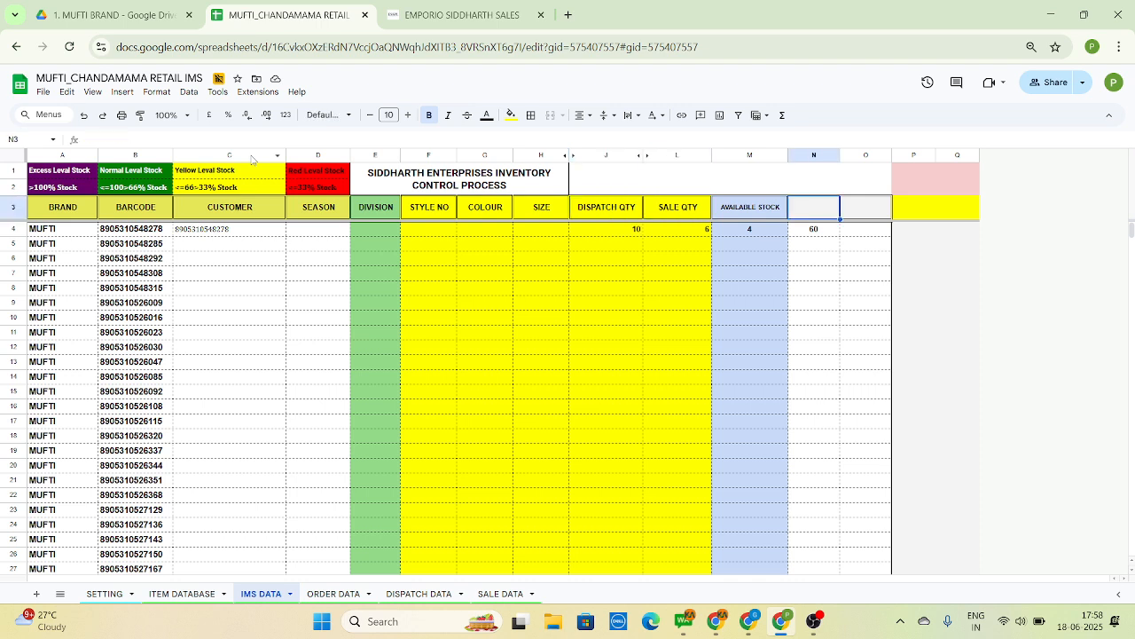